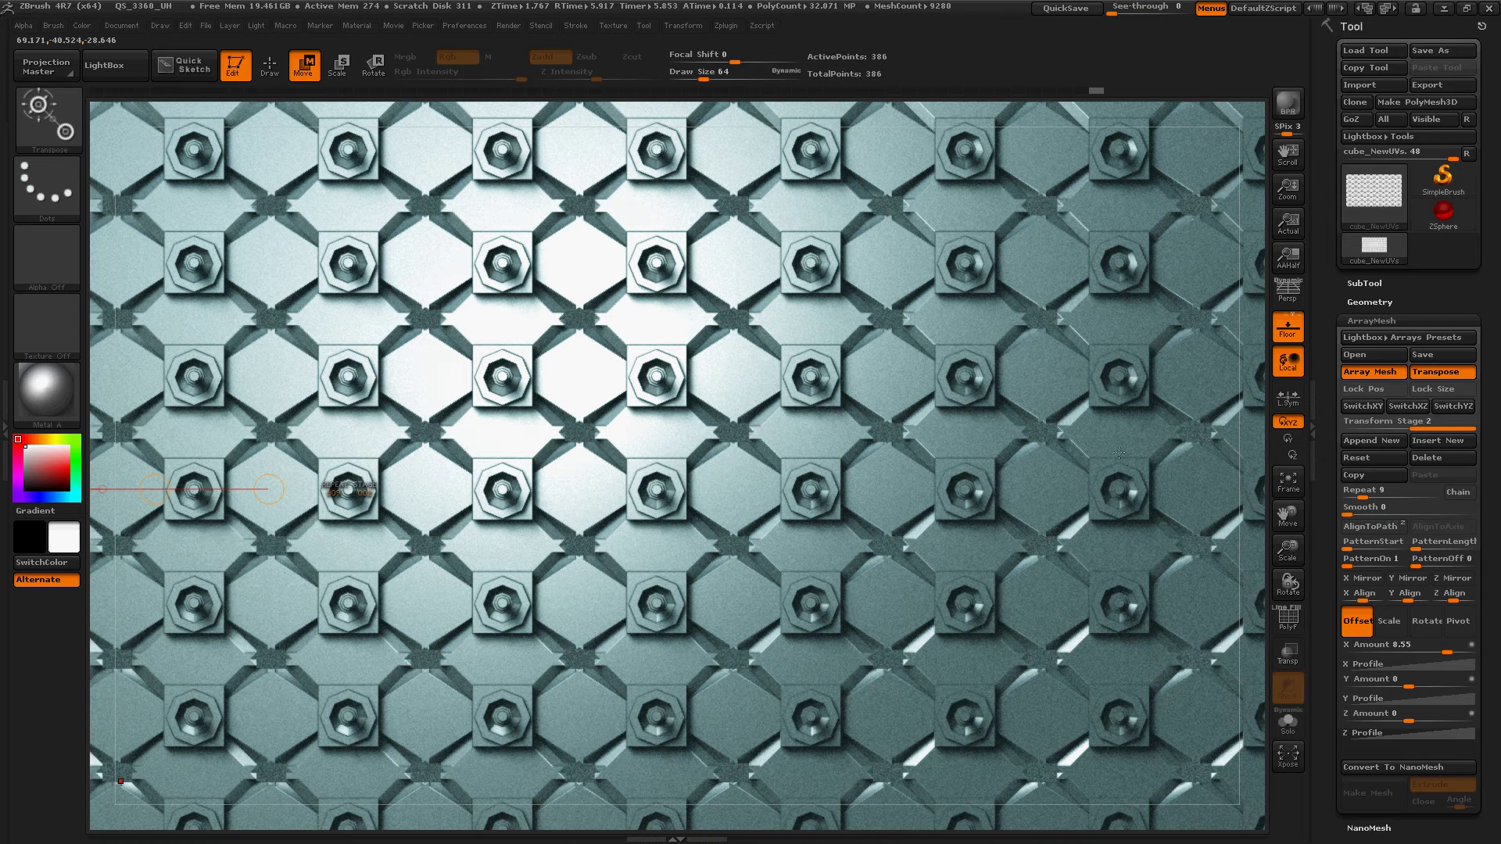
Delete all the existing array stages so only the single source mesh remains
{"action": "left_click", "coordinate": [1437, 460]}
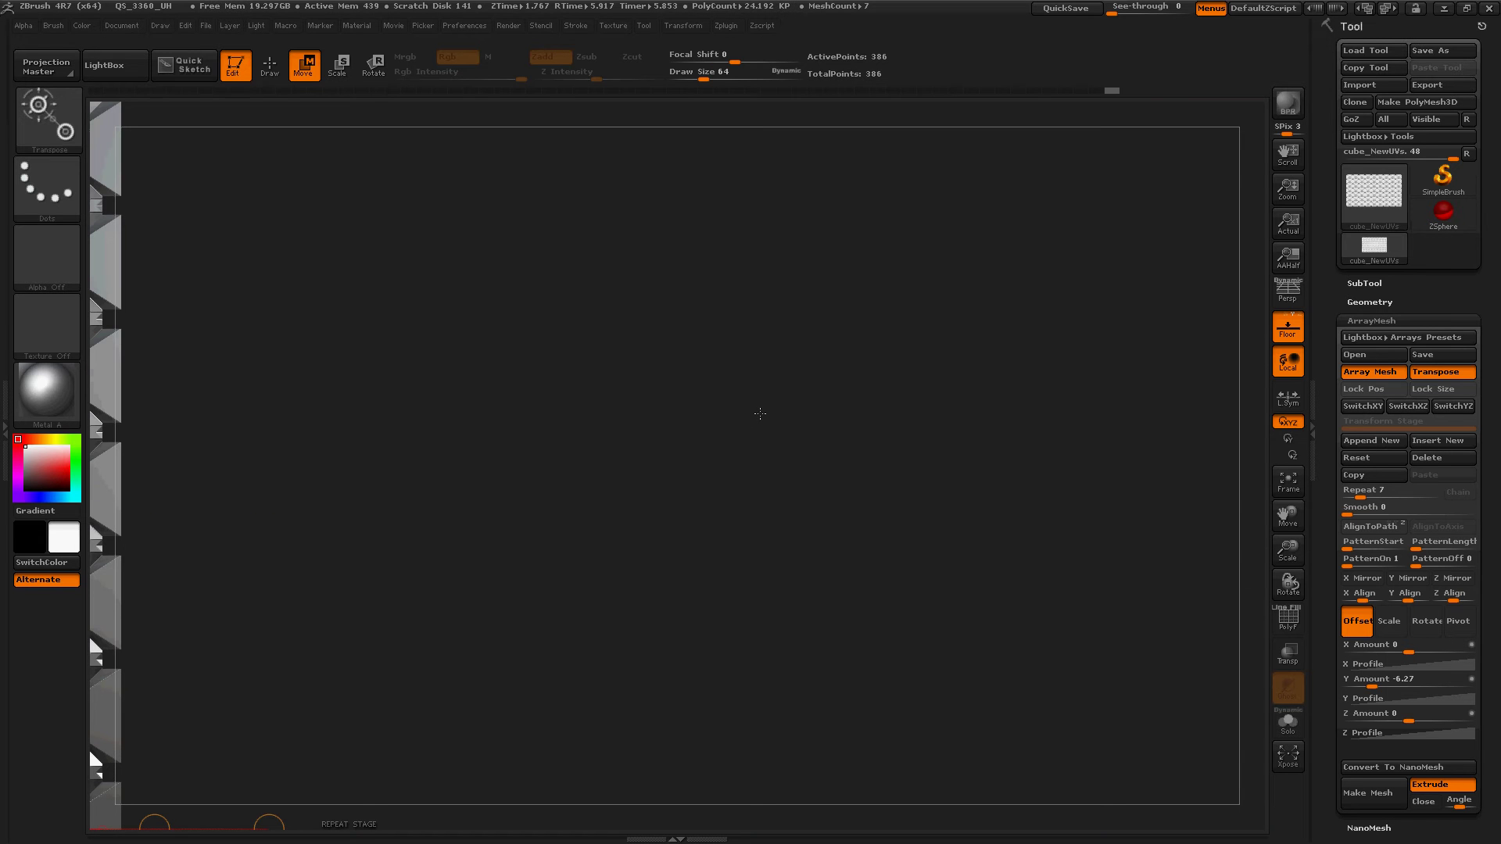
{"action": "right_click_drag", "start_coordinate": [734, 422], "coordinate": [580, 402], "text": "ctrl"}
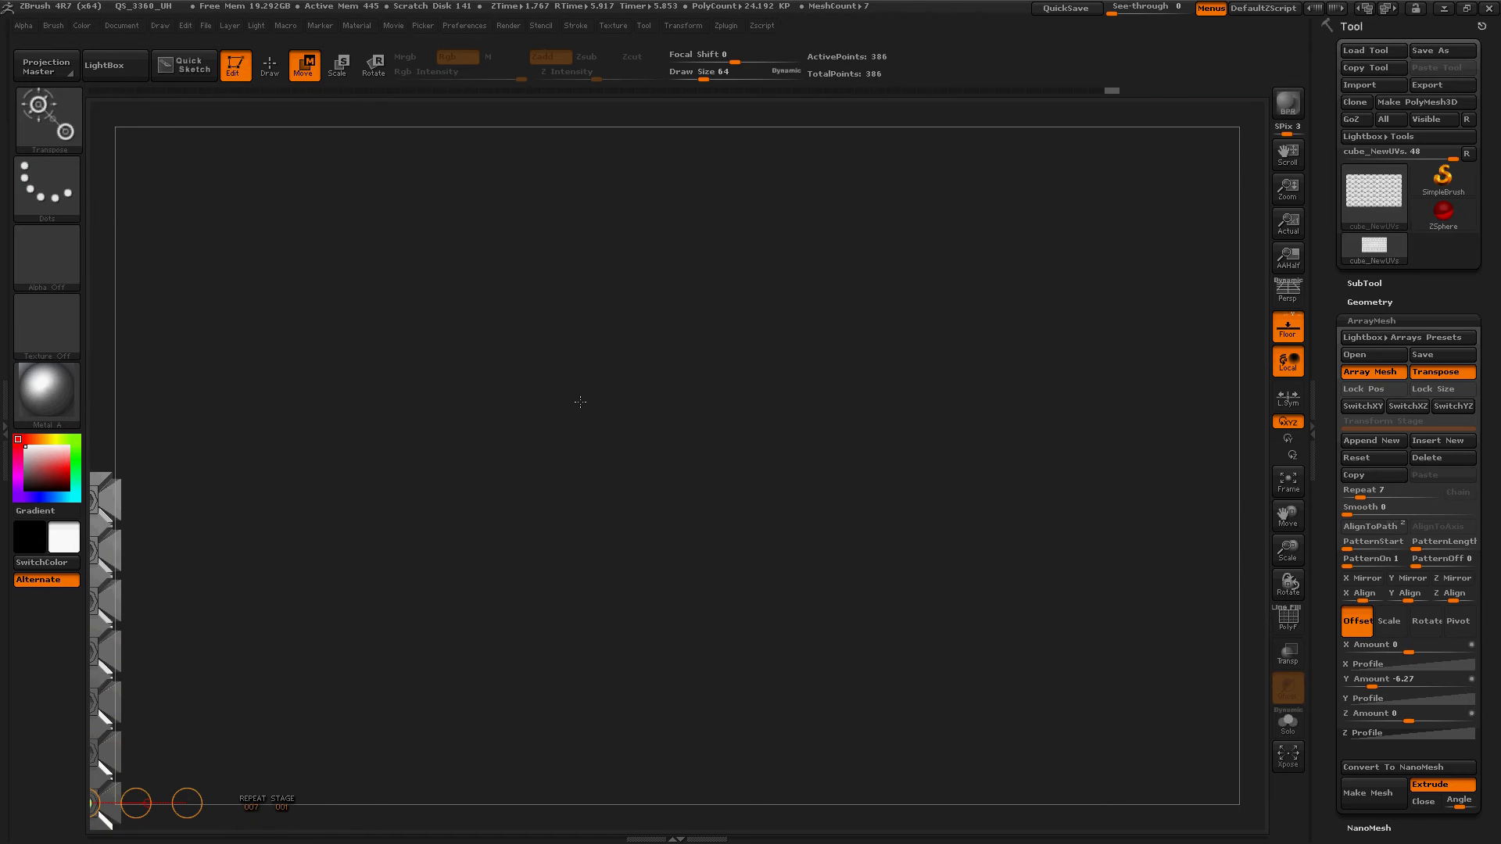
{"action": "key", "text": "f"}
{"action": "left_click", "coordinate": [1381, 444]}
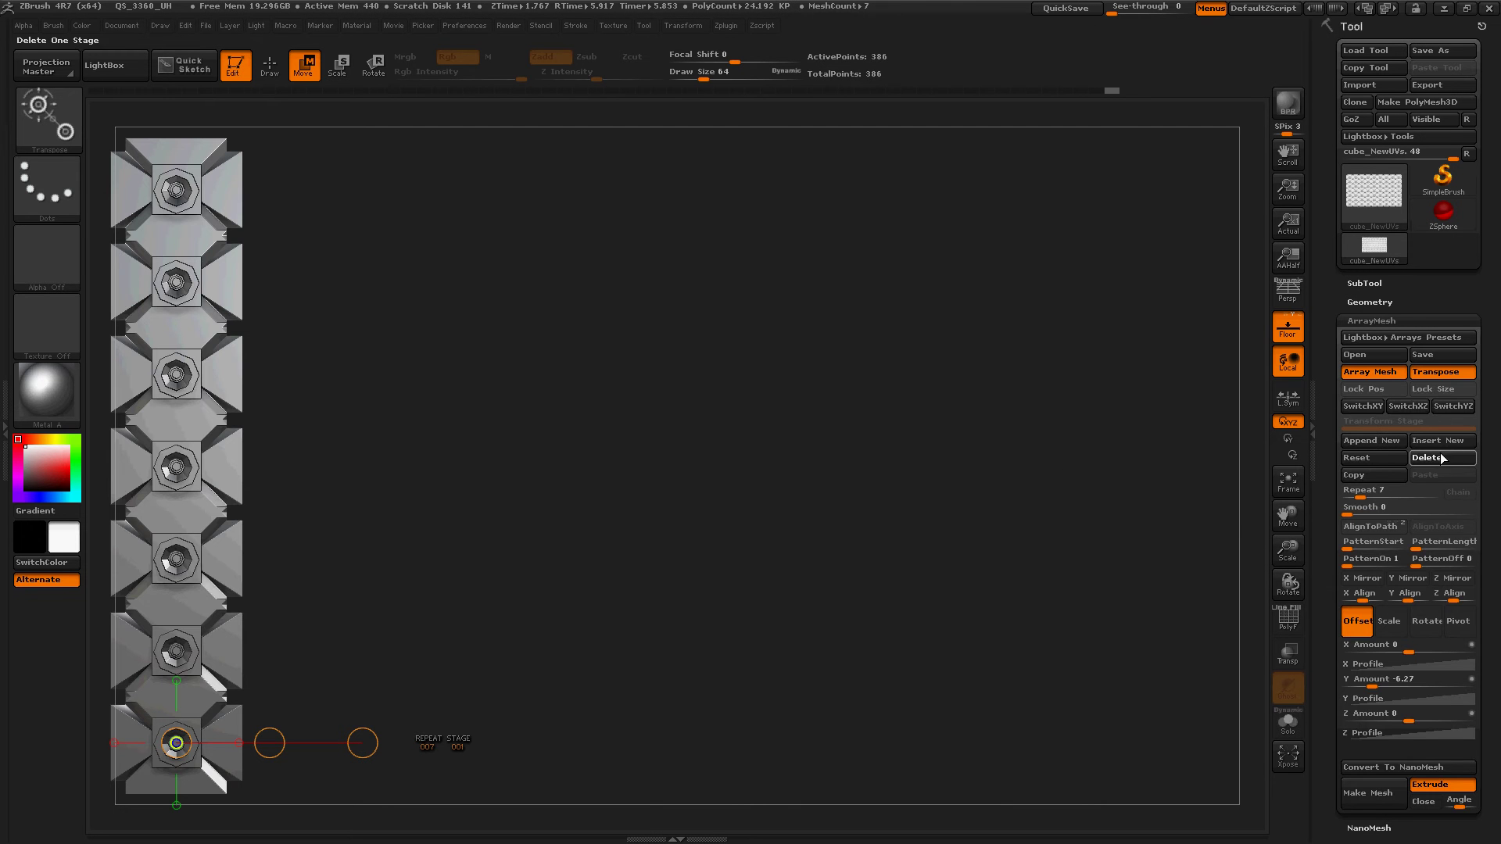
{"action": "left_click", "coordinate": [1431, 459]}
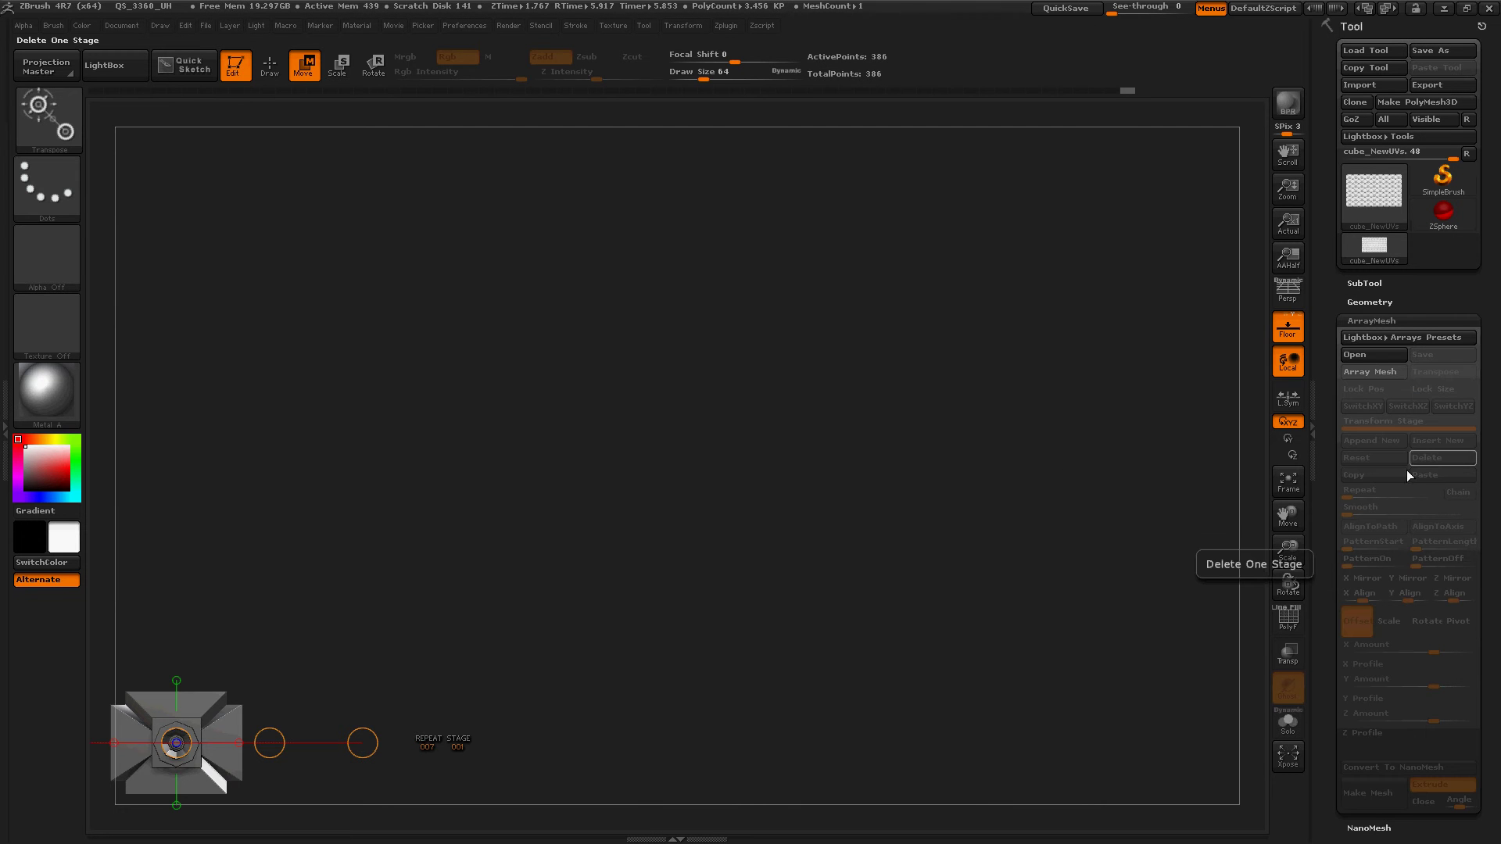
Enable Array Mesh with Transpose on the single mesh, offset the copies 2.48 along X, and set the repeat count to 5
{"action": "left_click", "coordinate": [1379, 374]}
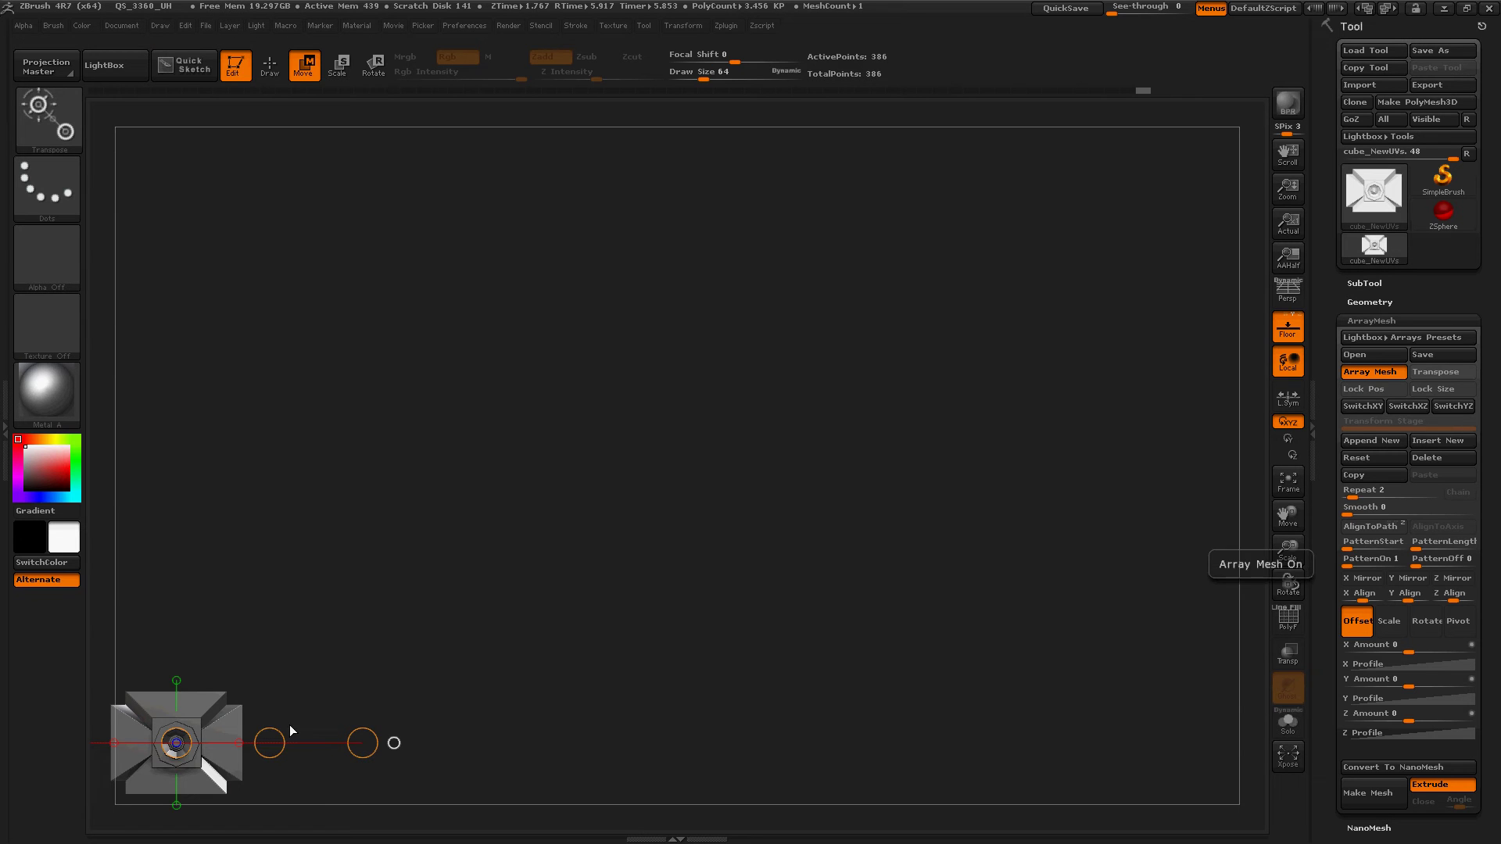
{"action": "left_click", "coordinate": [1441, 372]}
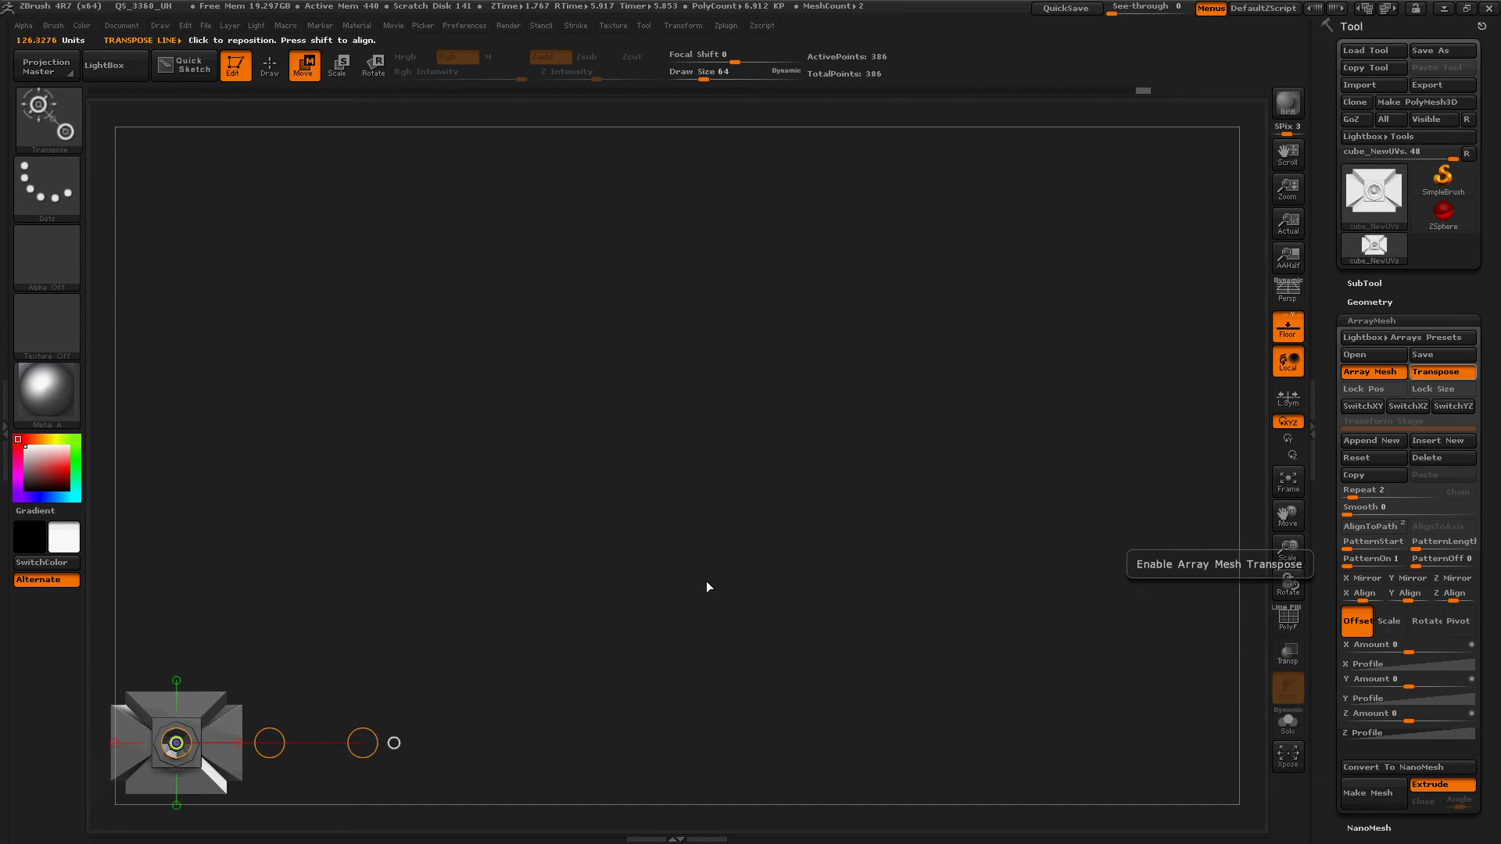
{"action": "left_click_drag", "start_coordinate": [270, 743], "coordinate": [469, 735]}
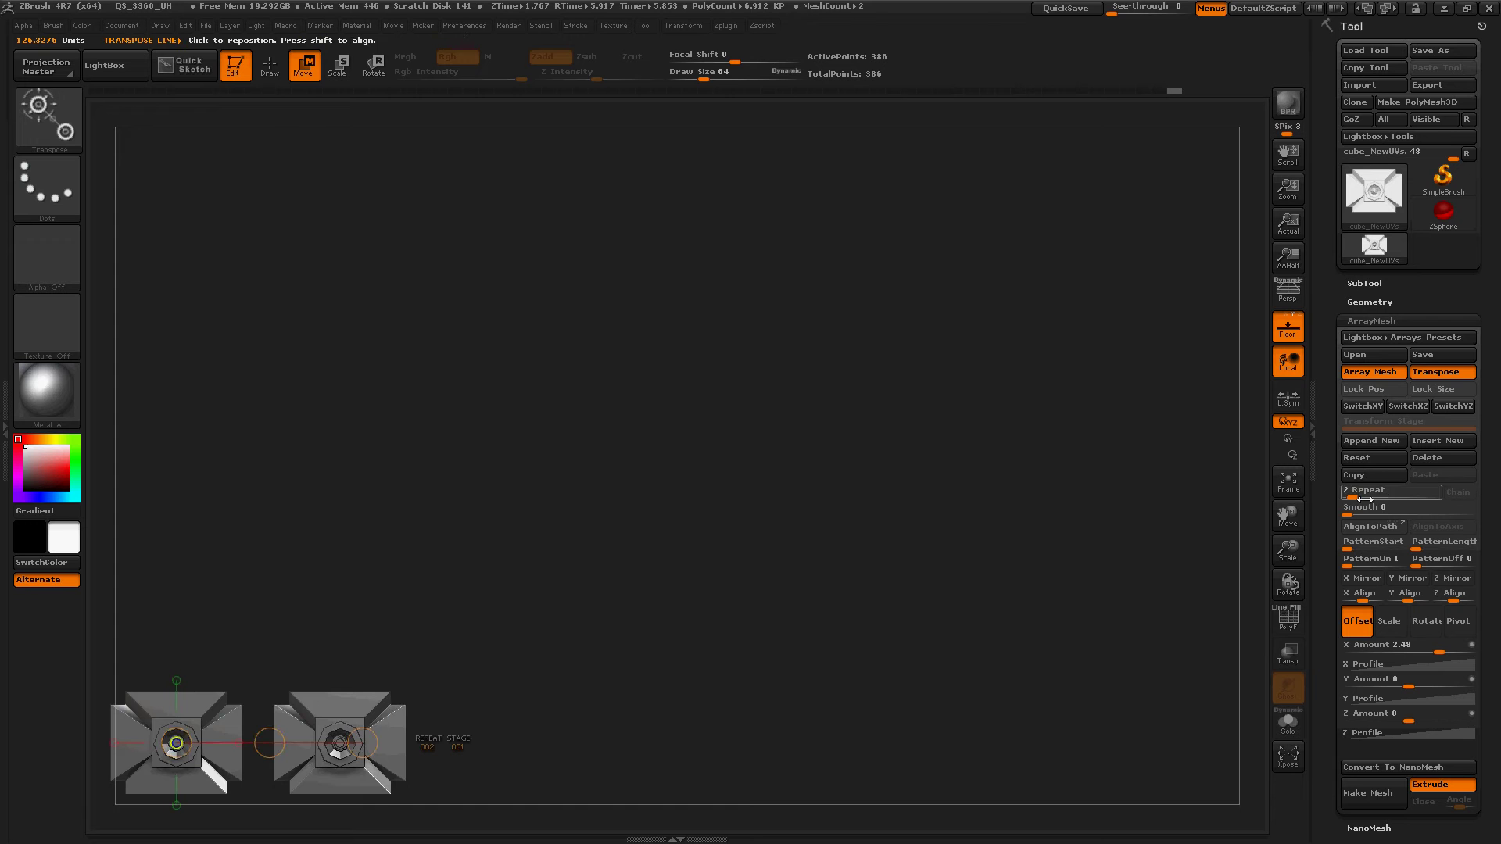
{"action": "mouse_move", "coordinate": [1361, 499]}
{"action": "left_mouse_down"}
{"action": "mouse_move", "coordinate": [1374, 501]}
{"action": "mouse_move", "coordinate": [1359, 497]}
{"action": "left_mouse_up"}
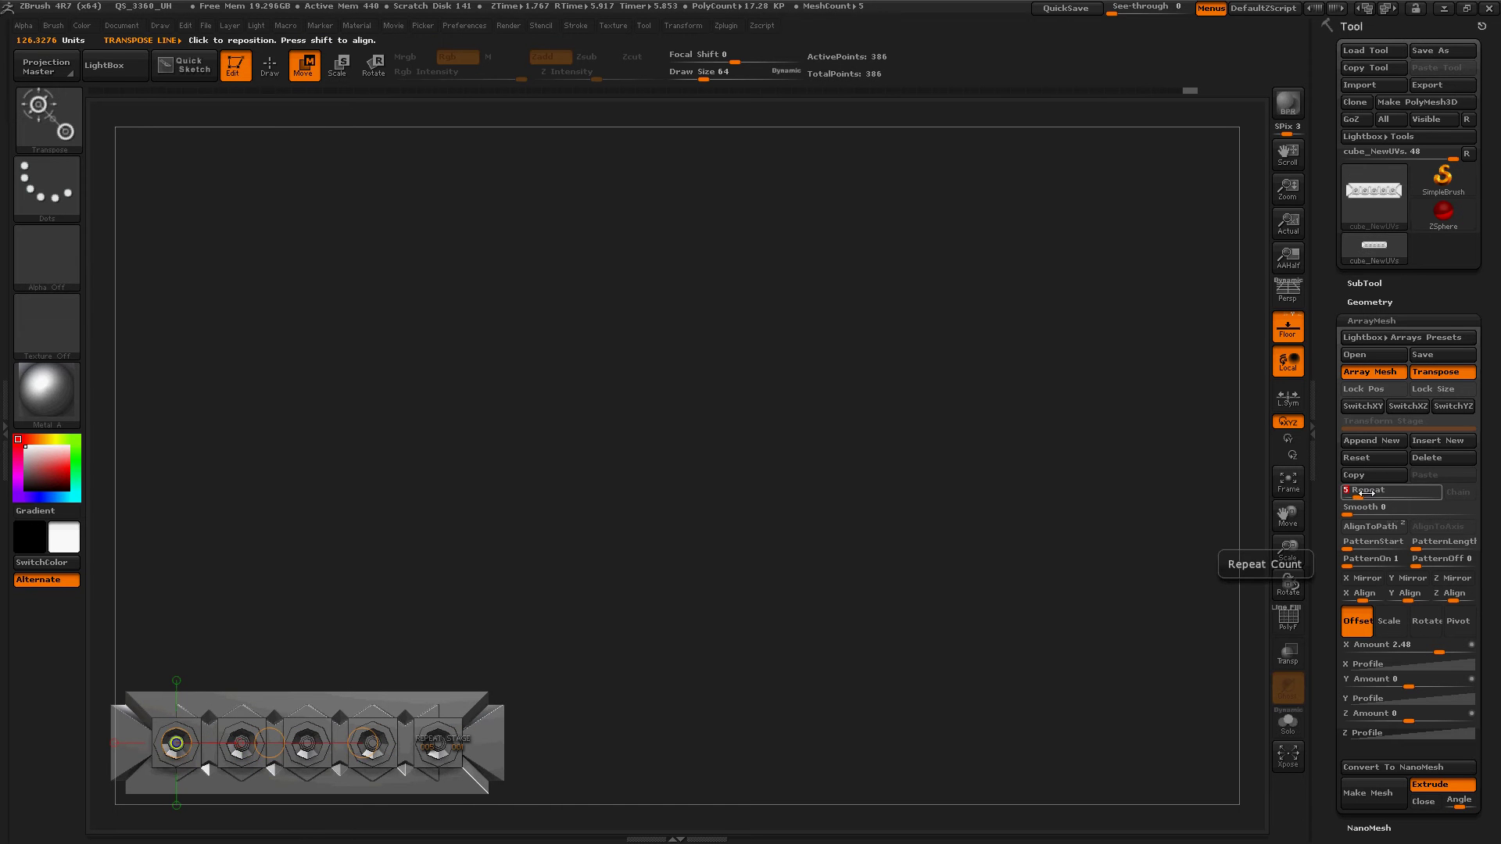
Append a second array stage offset -3.56 along Y with a repeat count of 5, stacking the row vertically
{"action": "left_click", "coordinate": [1365, 443]}
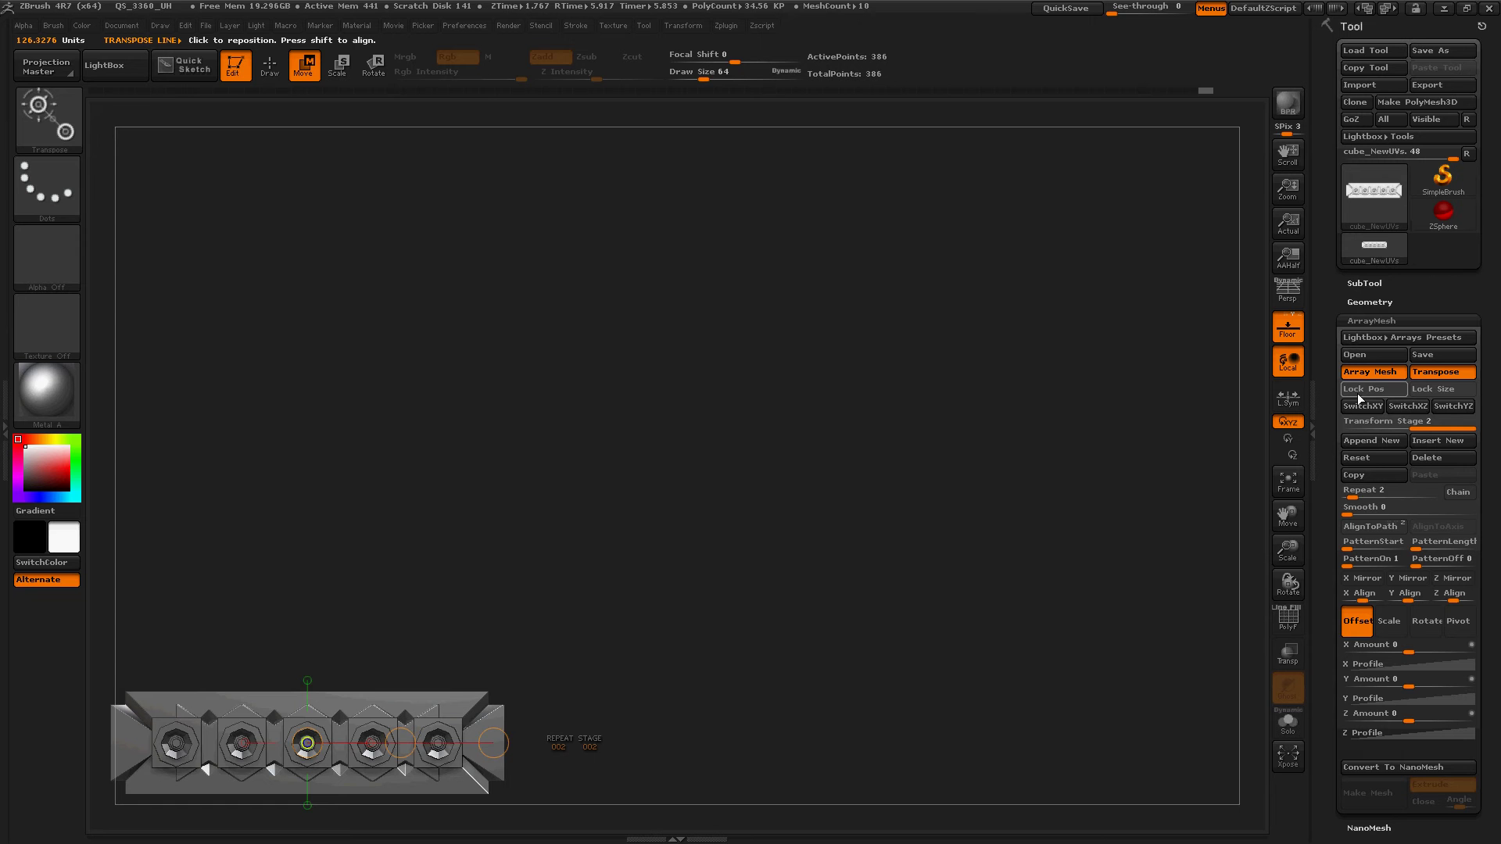
{"action": "left_click", "coordinate": [368, 753]}
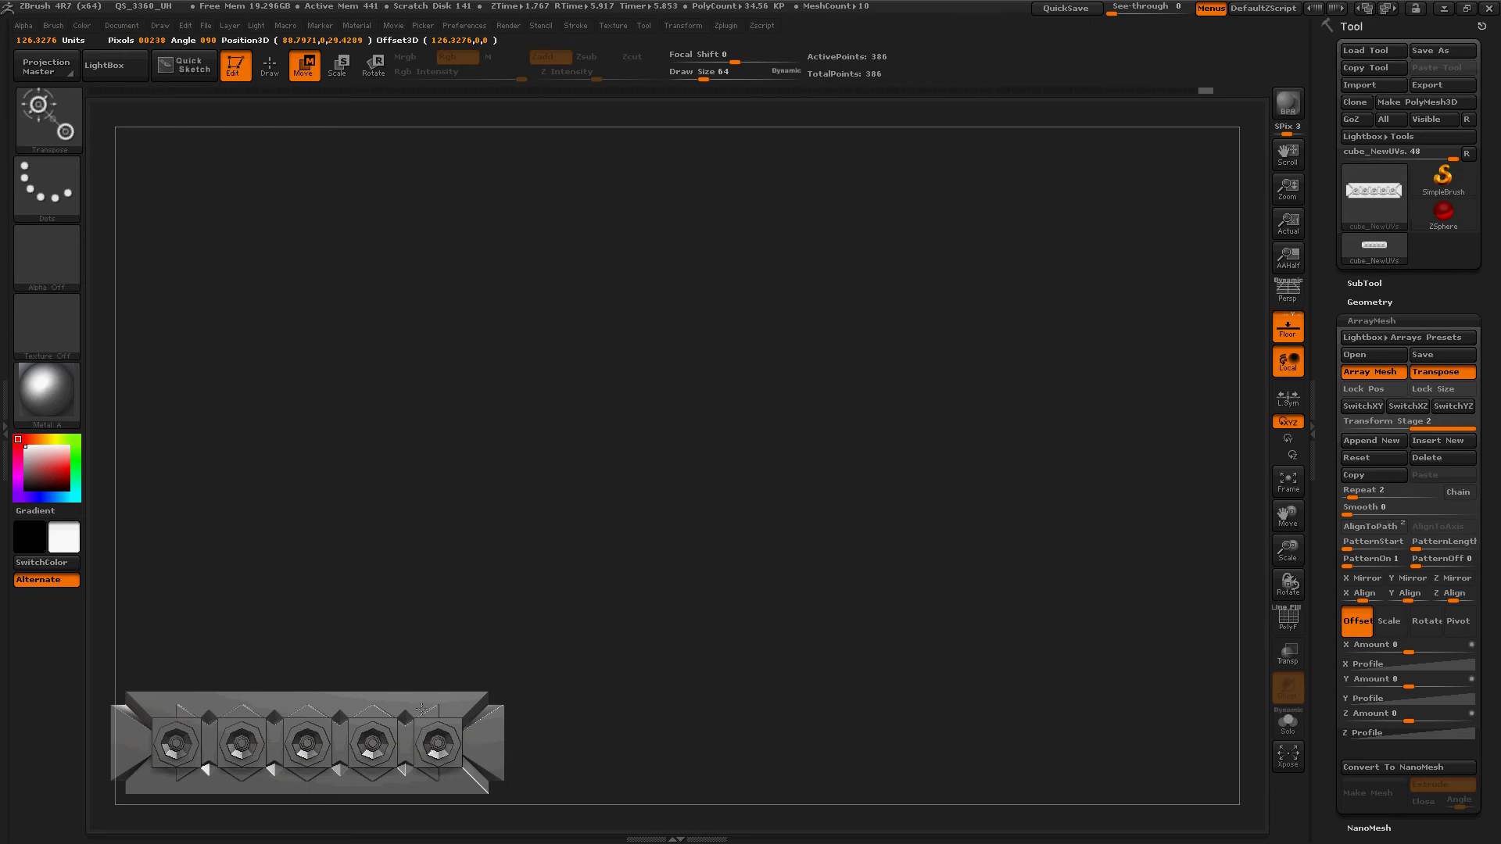
{"action": "left_click_drag", "start_coordinate": [493, 742], "coordinate": [430, 531]}
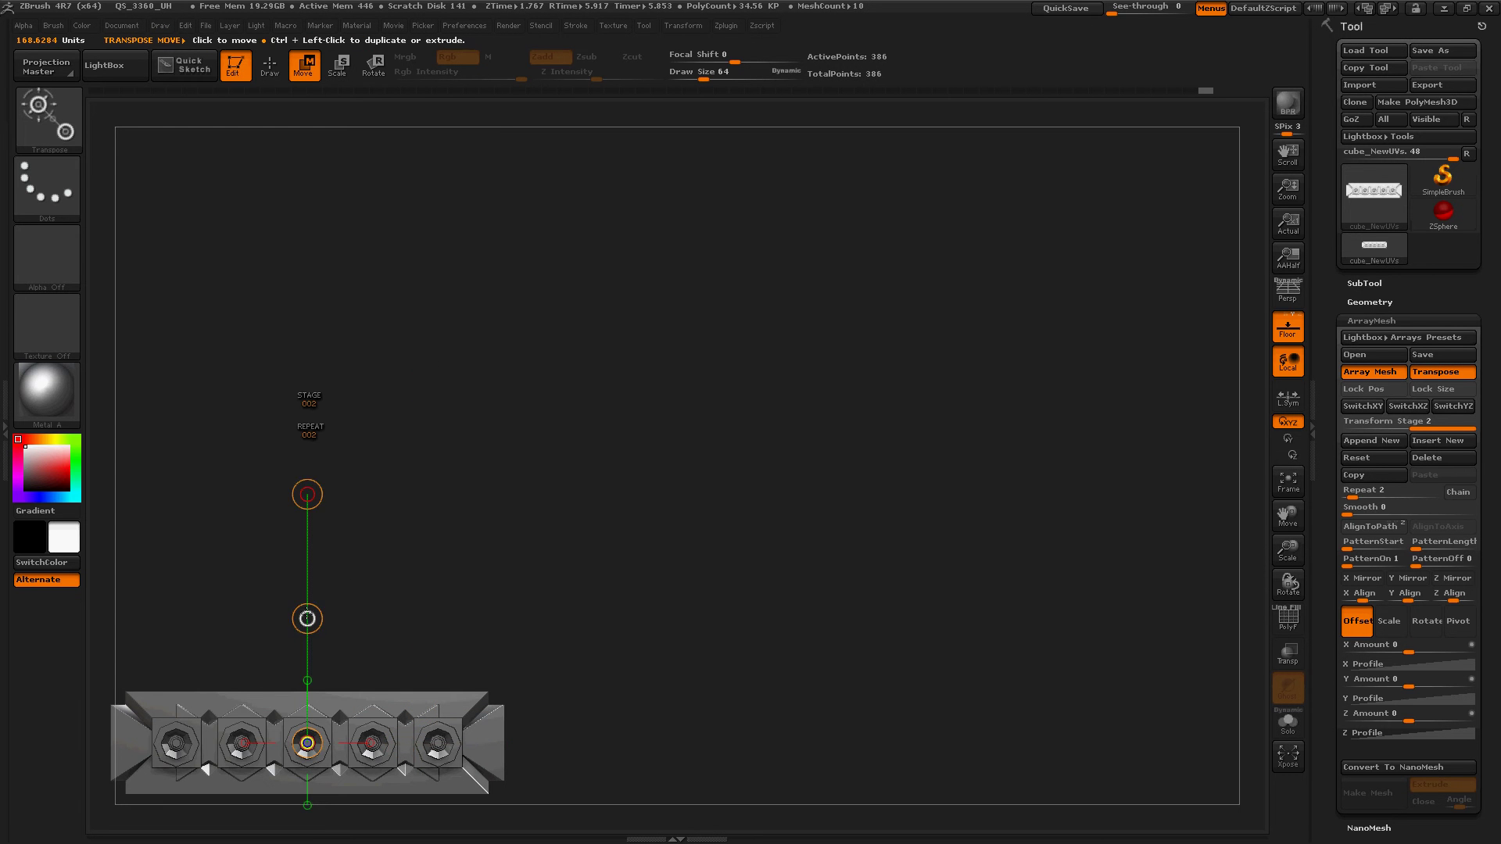
{"action": "left_click_drag", "start_coordinate": [307, 619], "coordinate": [315, 573]}
{"action": "left_click_drag", "start_coordinate": [323, 440], "coordinate": [343, 251]}
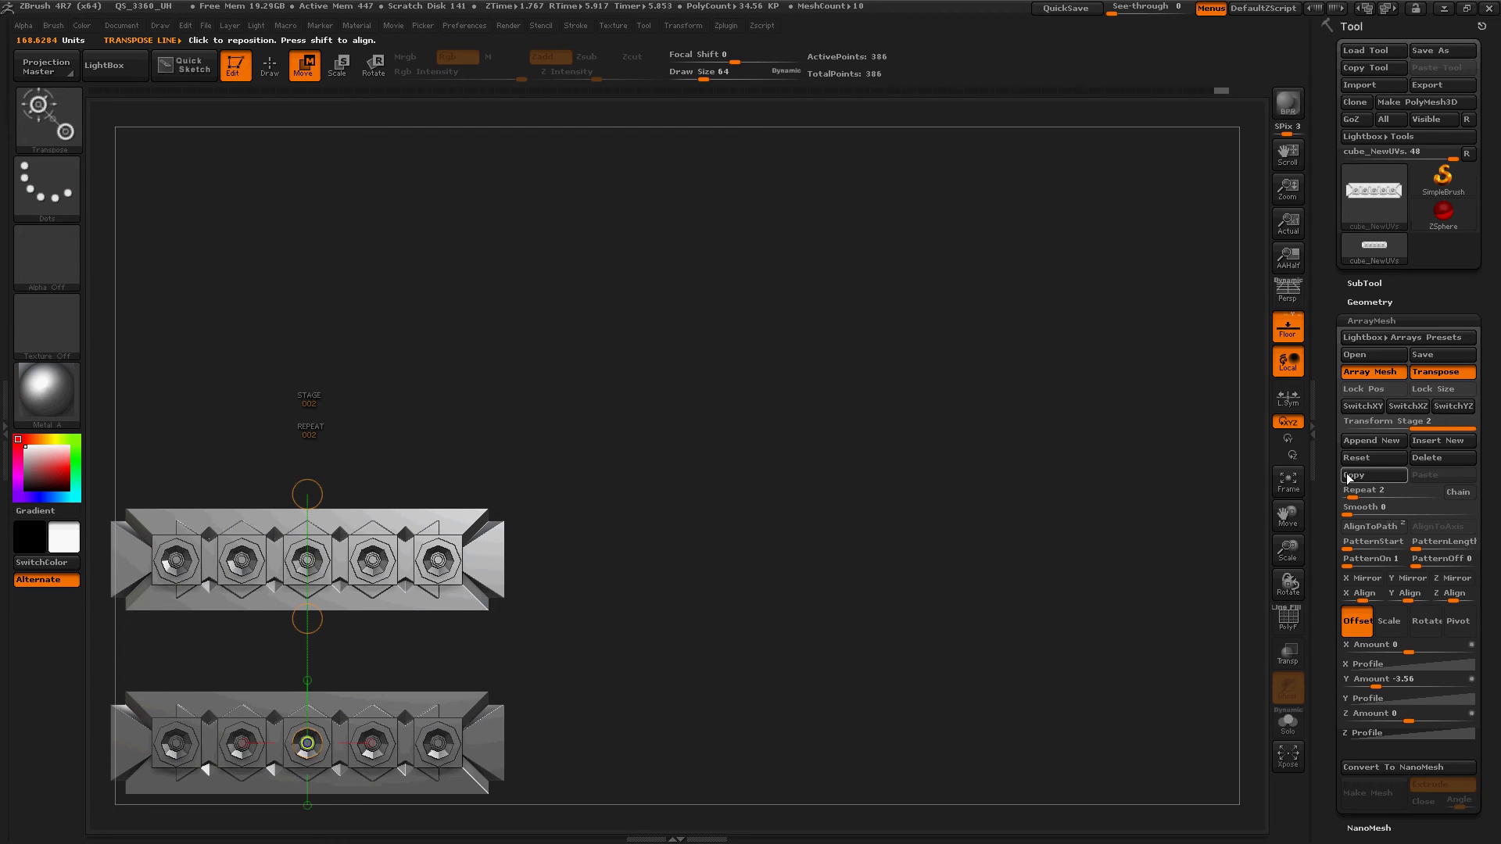
{"action": "left_click_drag", "start_coordinate": [1351, 494], "coordinate": [1359, 496]}
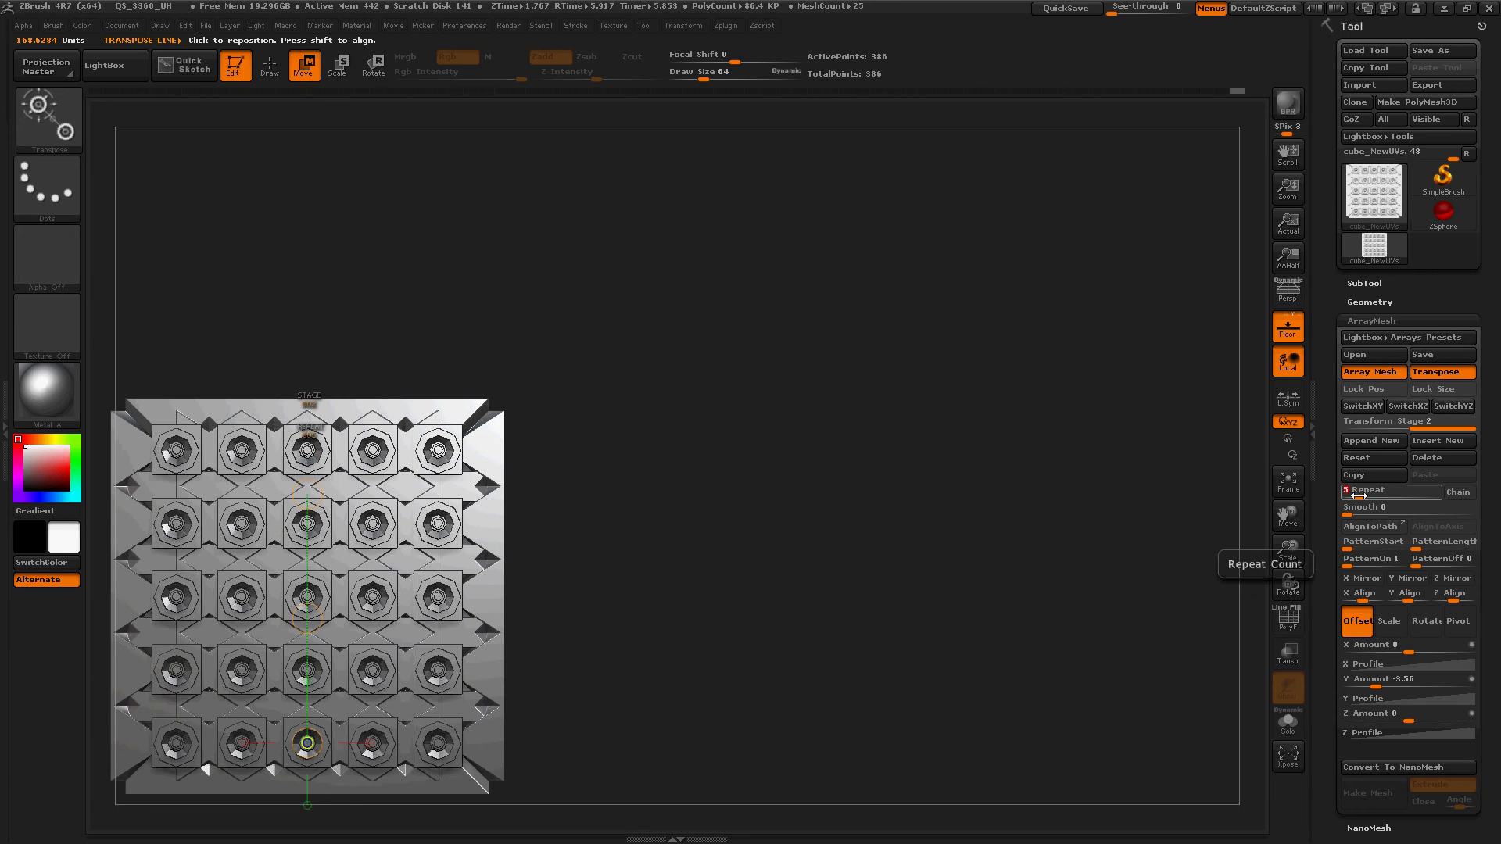
Append a third array stage and align its transpose line with the Z axis in a side view
{"action": "left_click", "coordinate": [1360, 442]}
{"action": "left_click_drag", "start_coordinate": [552, 582], "coordinate": [248, 486]}
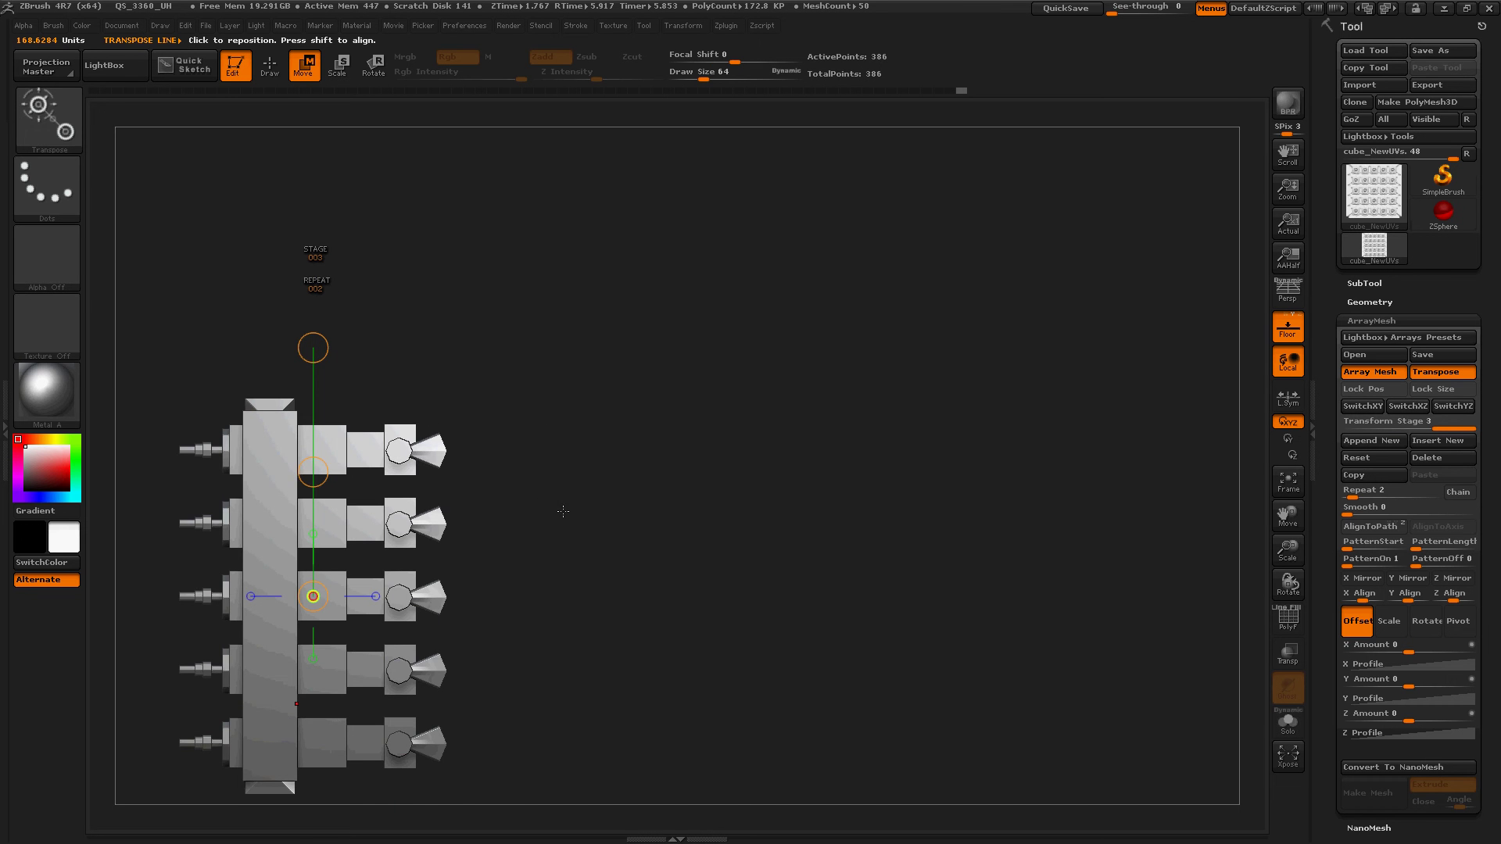
{"action": "left_click_drag", "start_coordinate": [596, 539], "coordinate": [625, 575]}
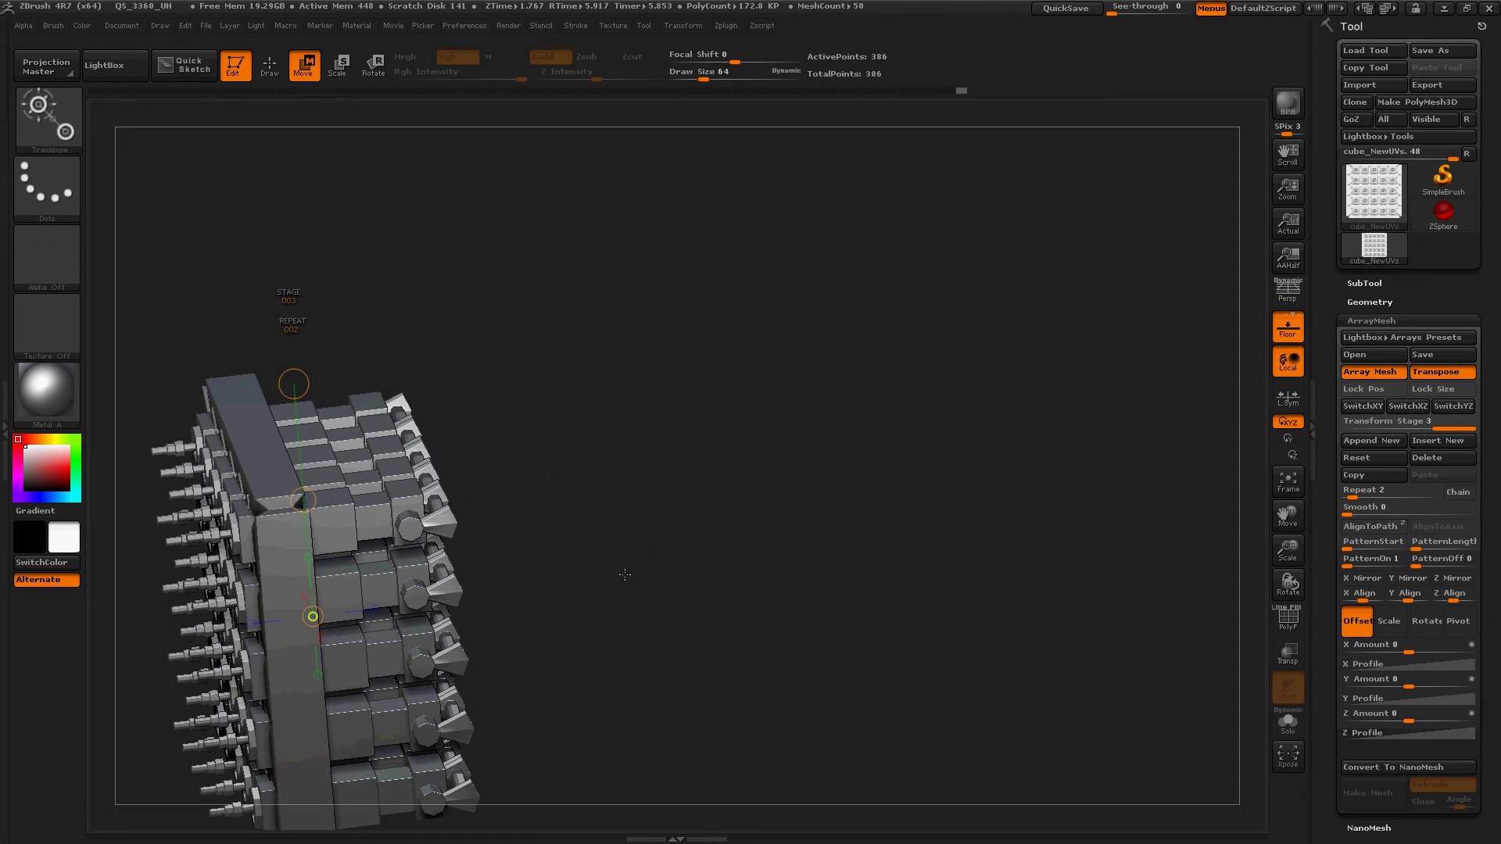
{"action": "left_click_drag", "start_coordinate": [729, 577], "coordinate": [777, 532]}
{"action": "left_click_drag", "start_coordinate": [856, 506], "coordinate": [881, 505]}
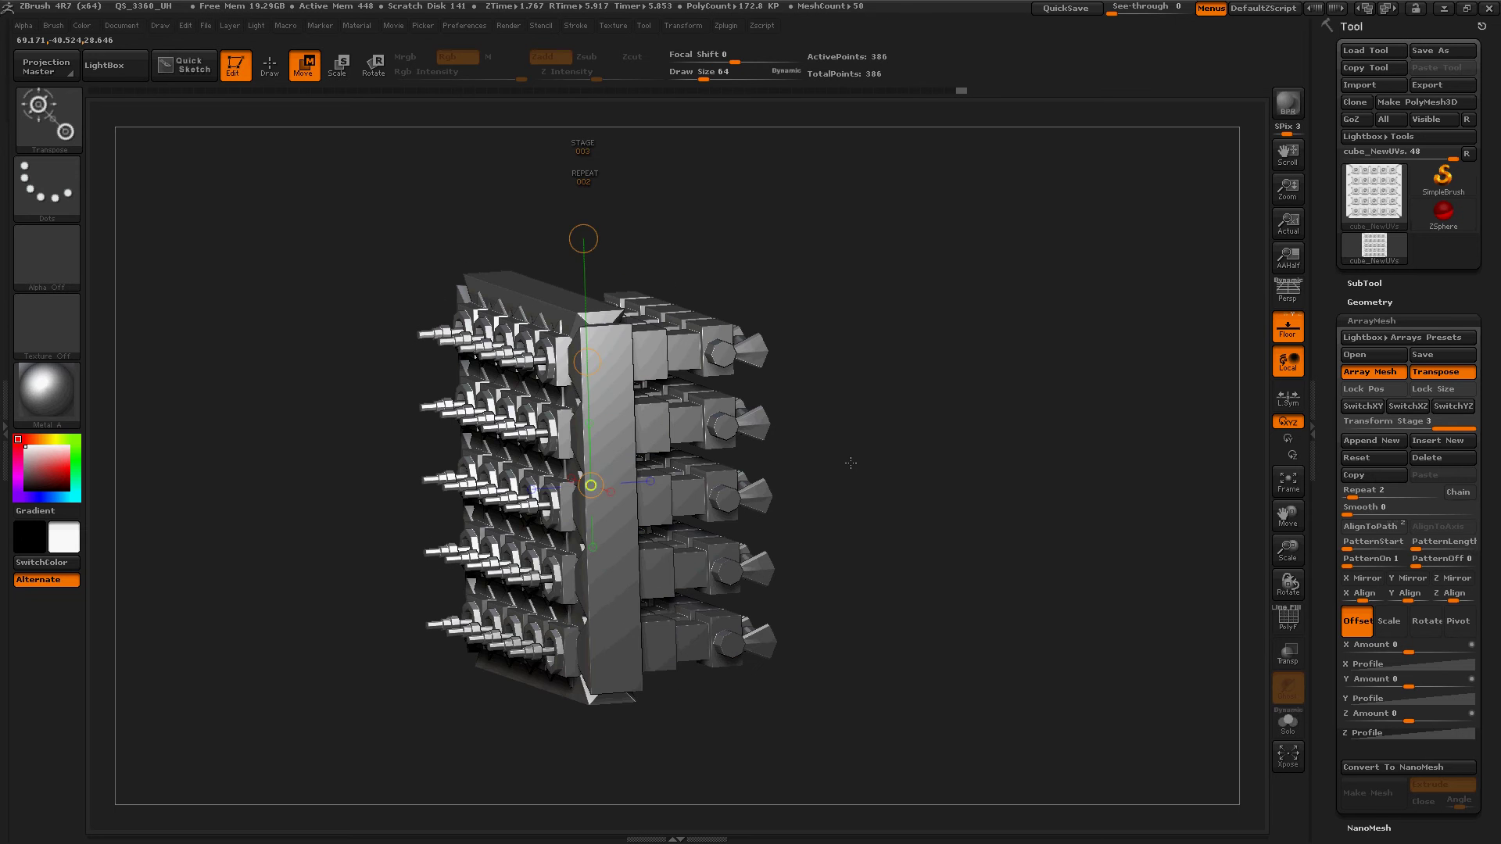
{"action": "left_click_drag", "start_coordinate": [851, 462], "coordinate": [849, 479]}
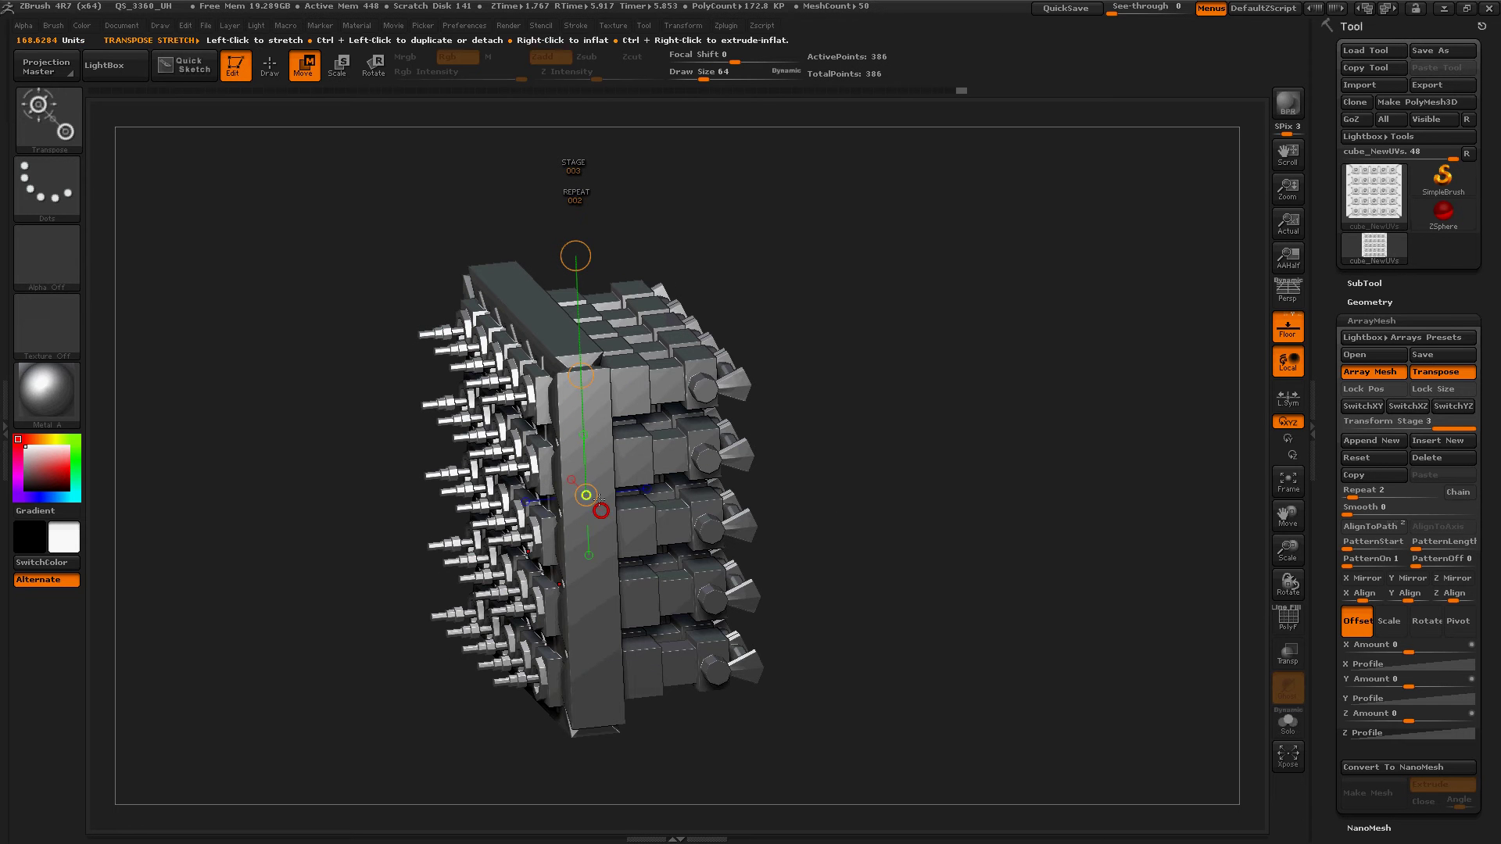
{"action": "left_click_drag", "start_coordinate": [602, 458], "coordinate": [806, 441], "text": "shift"}
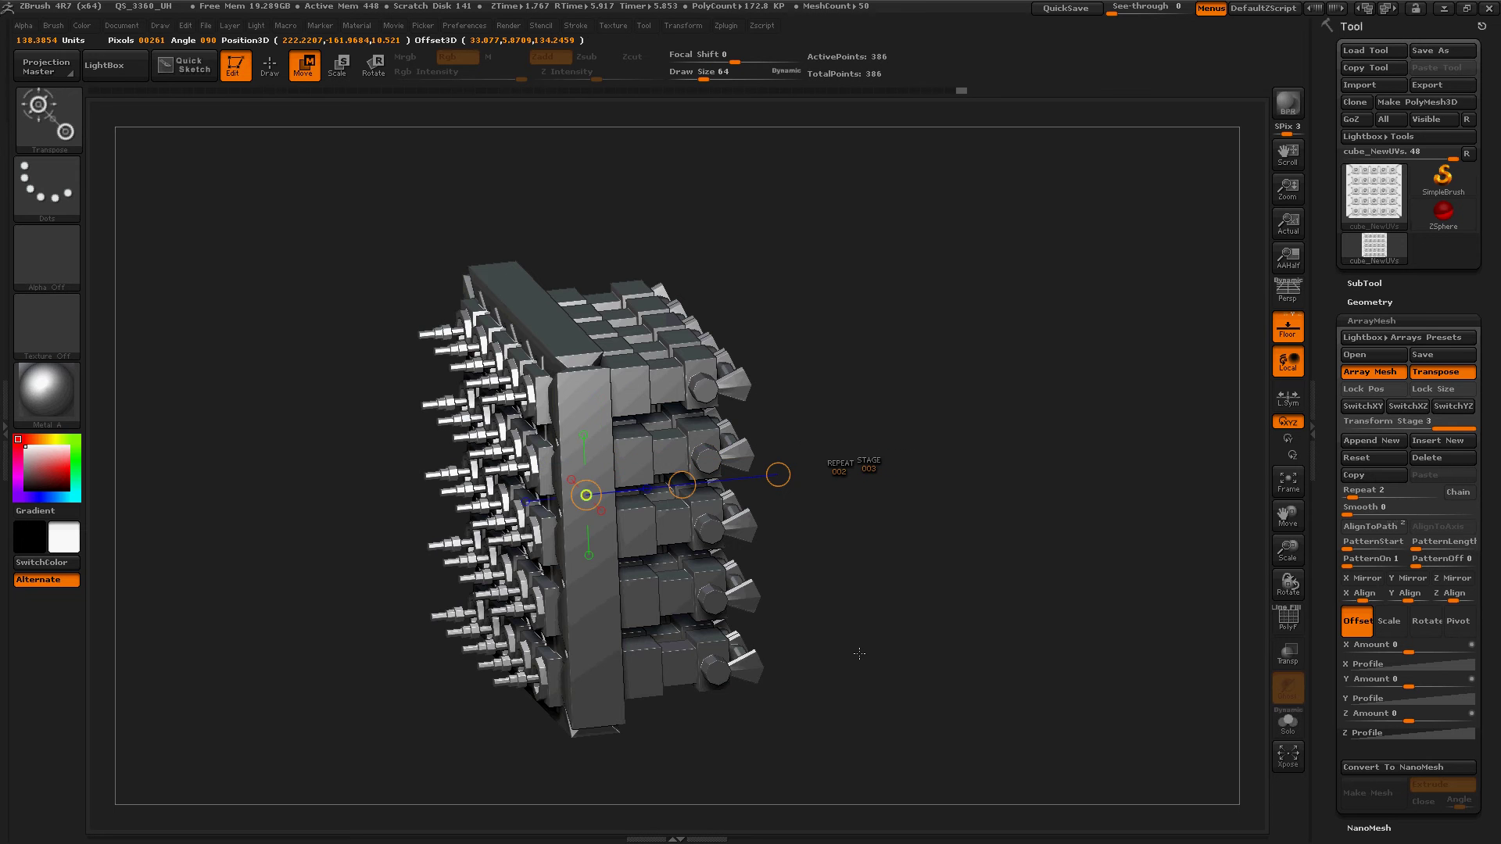
{"action": "left_click_drag", "start_coordinate": [859, 654], "coordinate": [855, 654], "text": "shift"}
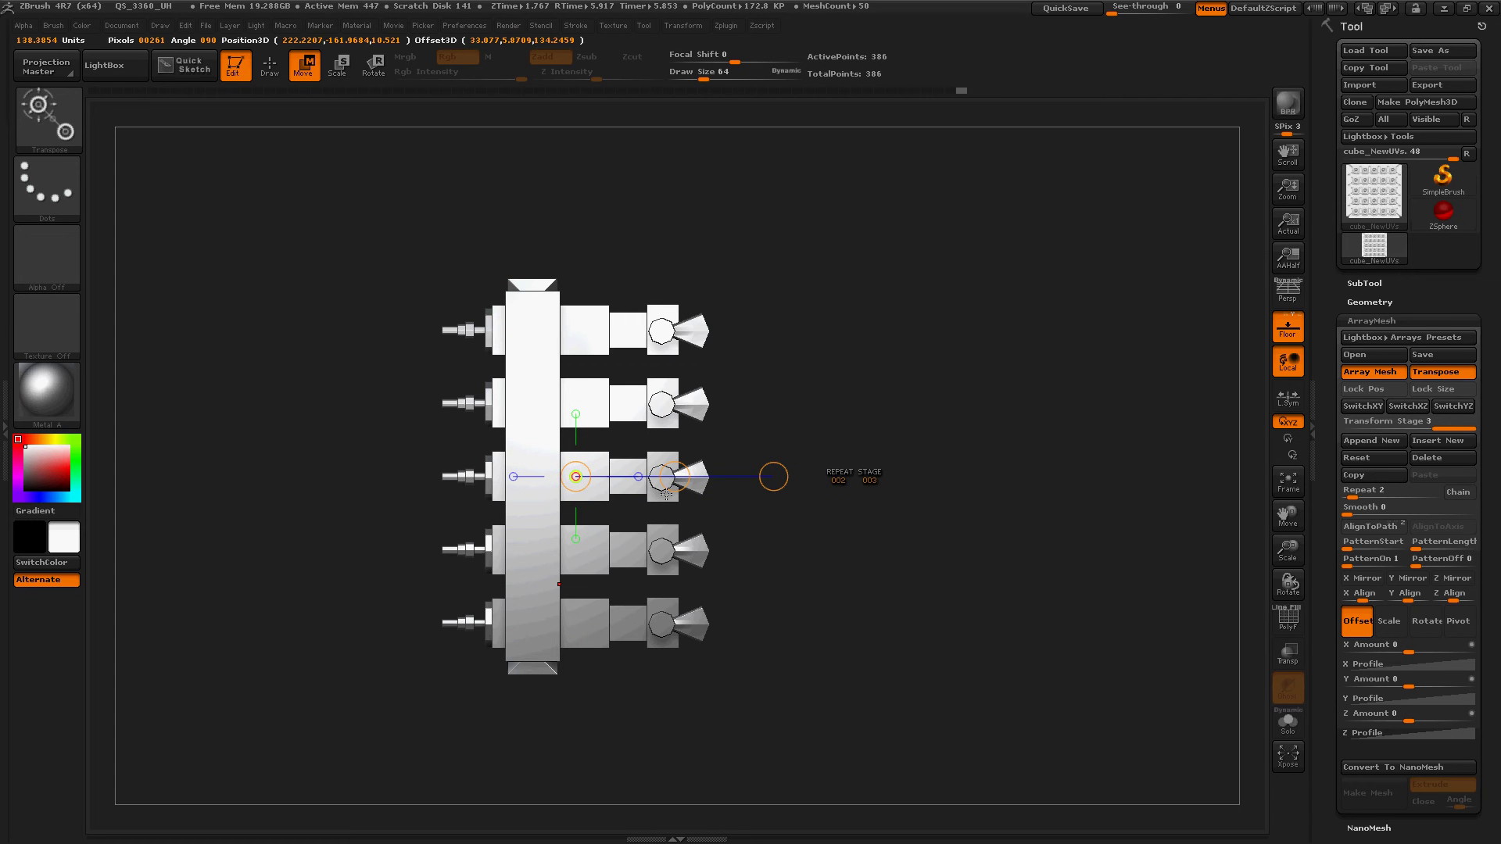
Offset the third array stage 2.14 along Z and set its repeat count to 9
{"action": "left_click_drag", "start_coordinate": [675, 476], "coordinate": [740, 476]}
{"action": "left_click_drag", "start_coordinate": [856, 482], "coordinate": [1248, 504]}
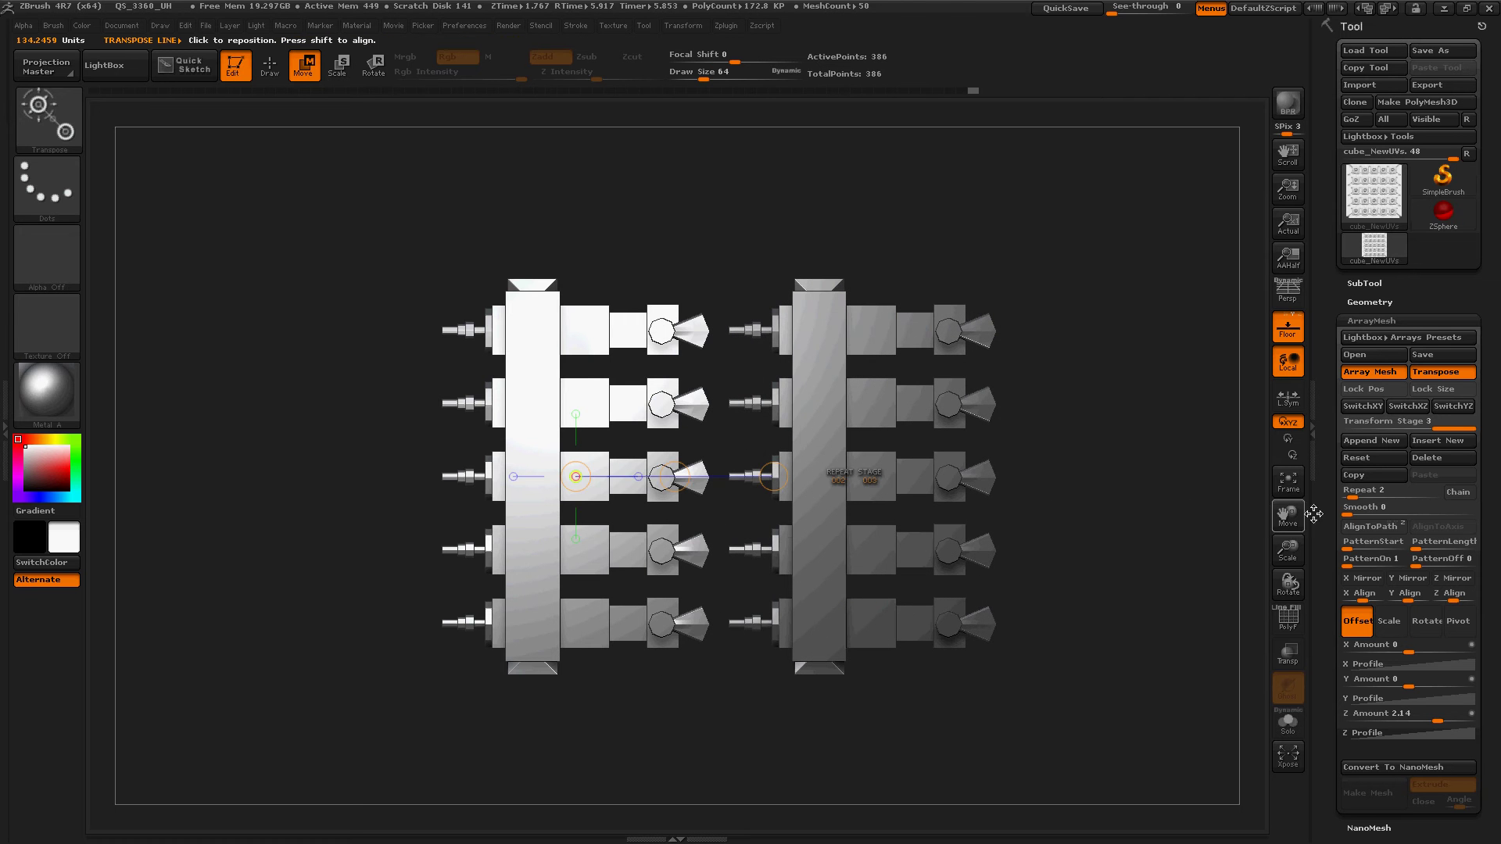
{"action": "left_click_drag", "start_coordinate": [1348, 495], "coordinate": [1363, 497]}
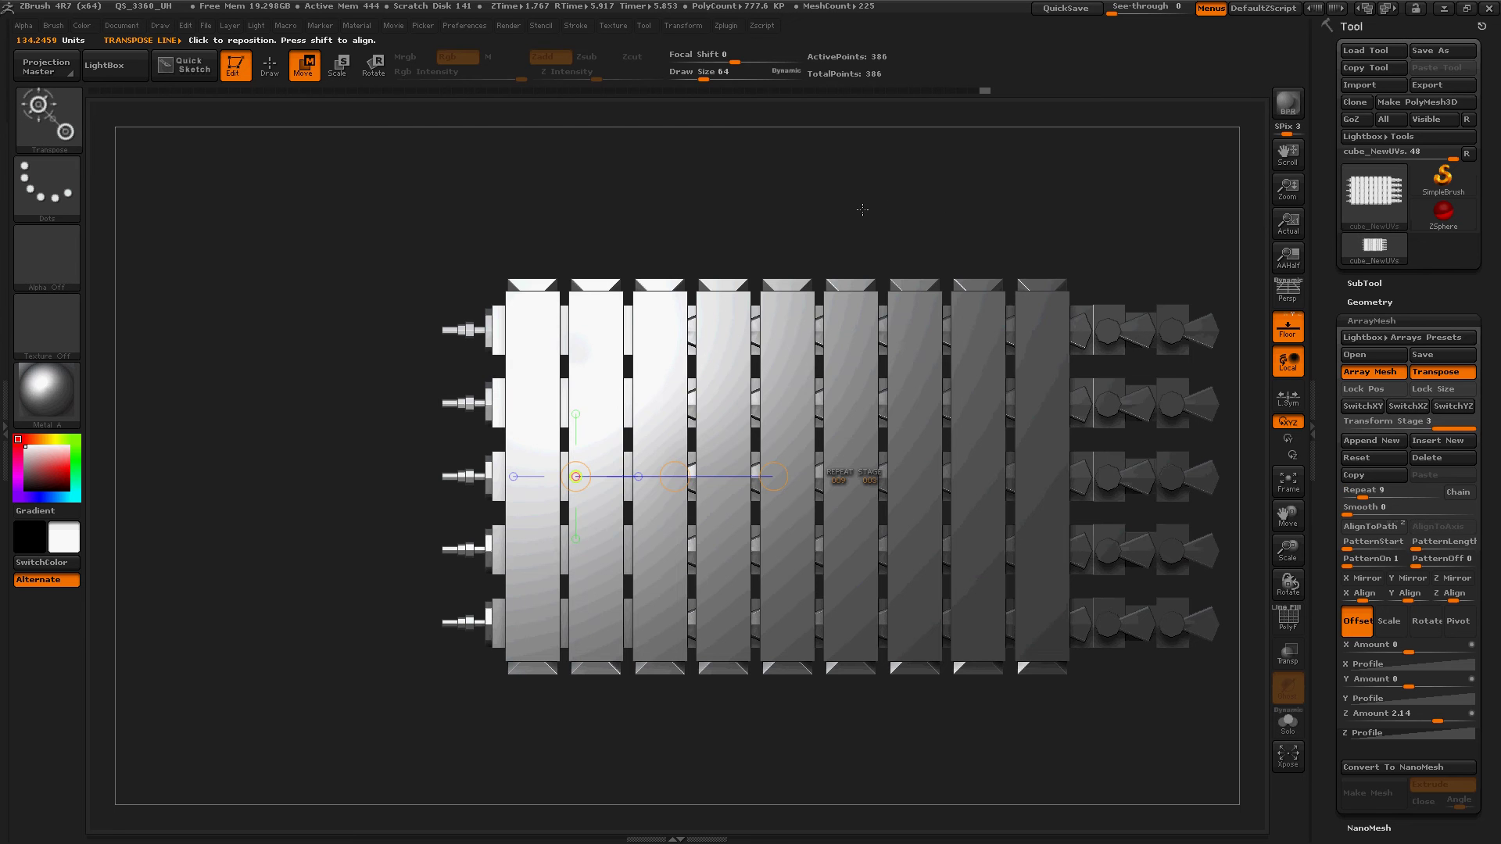
Inspect the three-axis array from several angles and delete all three array stages
{"action": "left_click_drag", "start_coordinate": [865, 208], "coordinate": [716, 272]}
{"action": "key", "text": "f"}
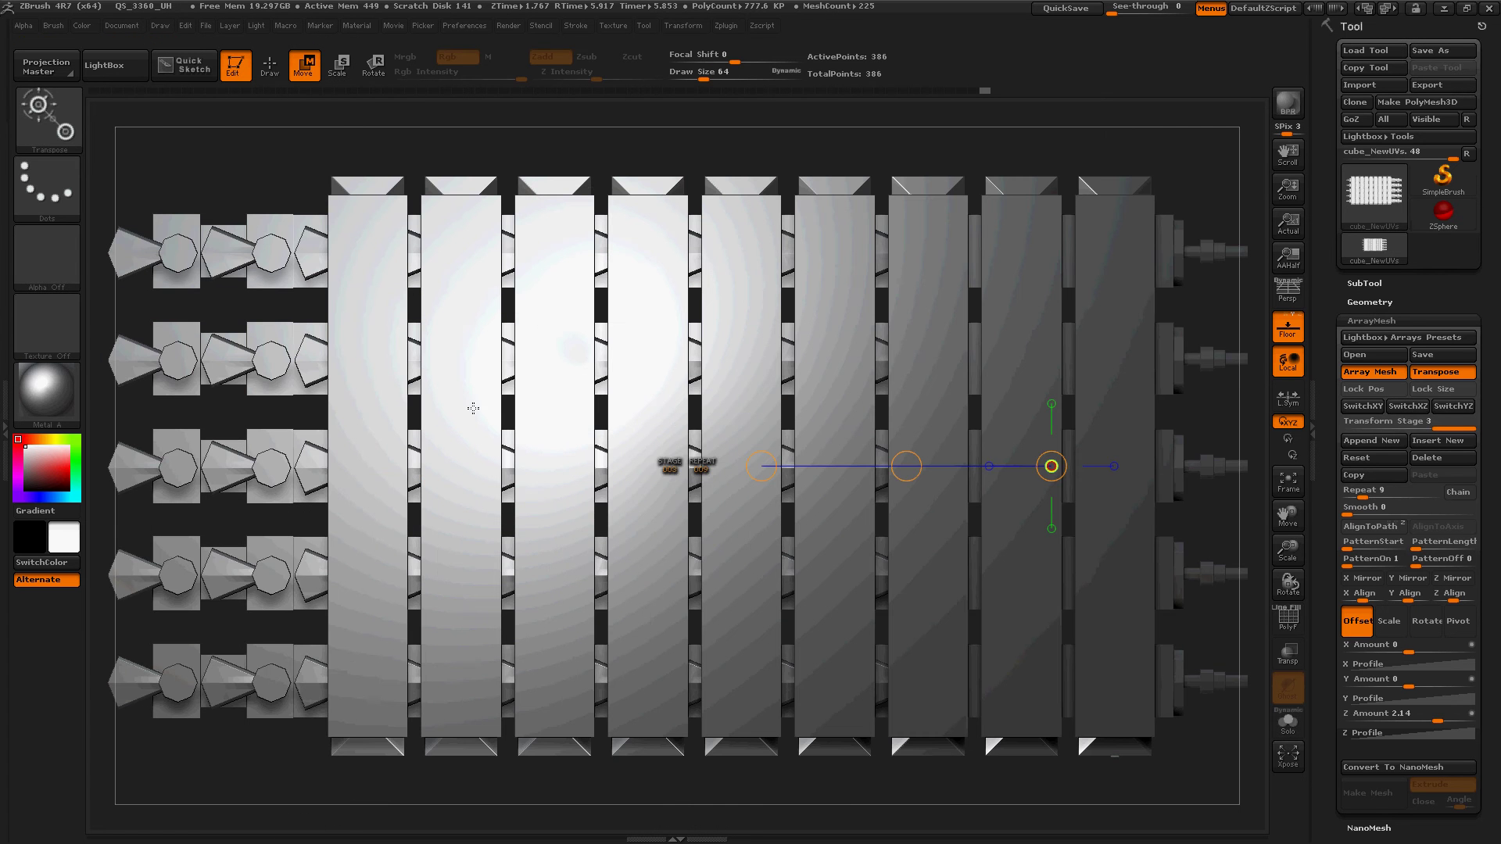
{"action": "key", "text": "ctrl"}
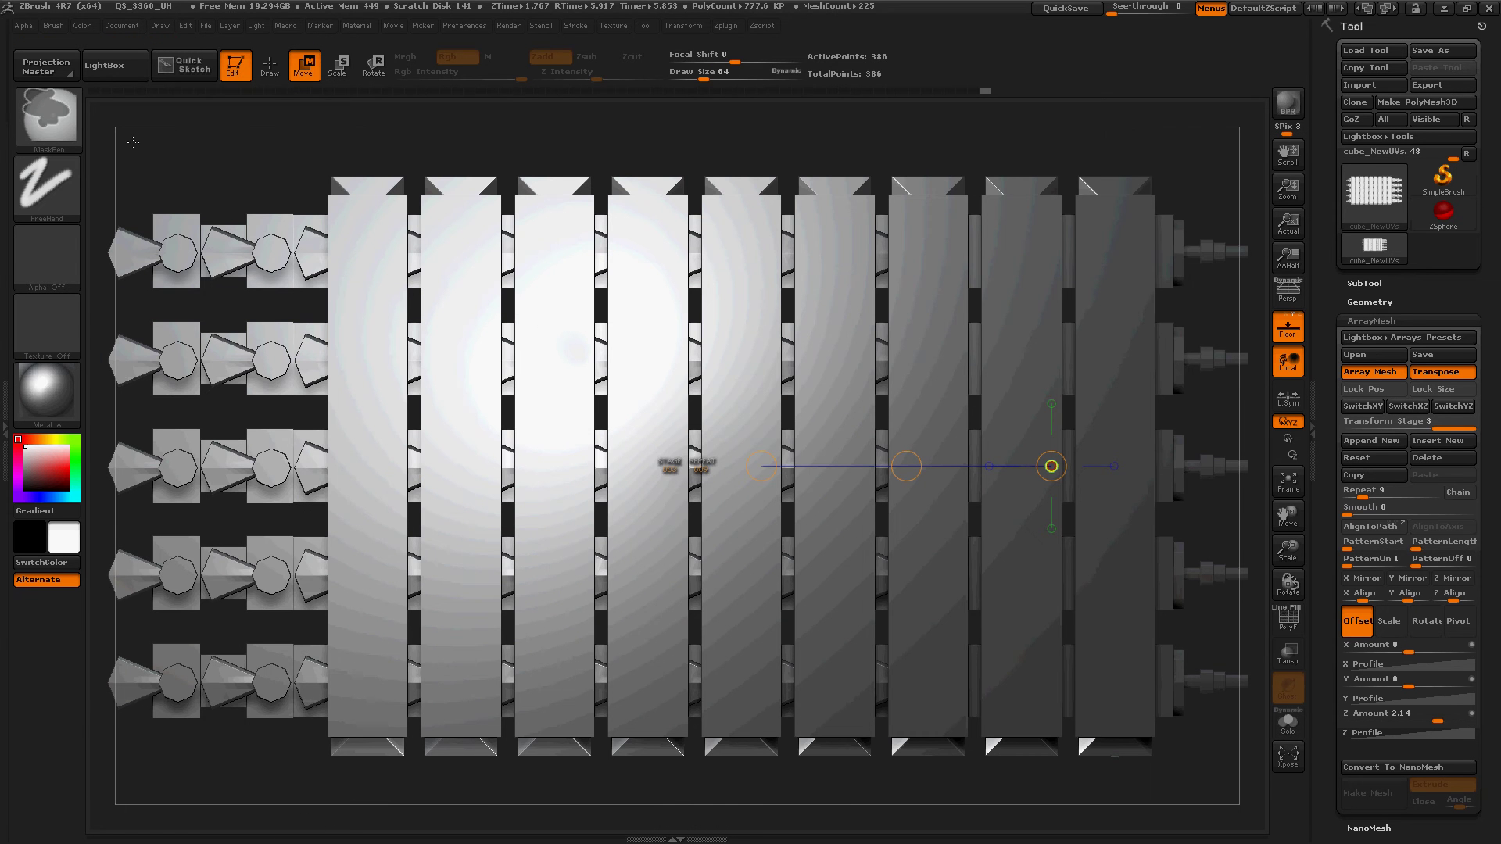
{"action": "right_click_drag", "start_coordinate": [133, 142], "coordinate": [447, 197], "text": "ctrl"}
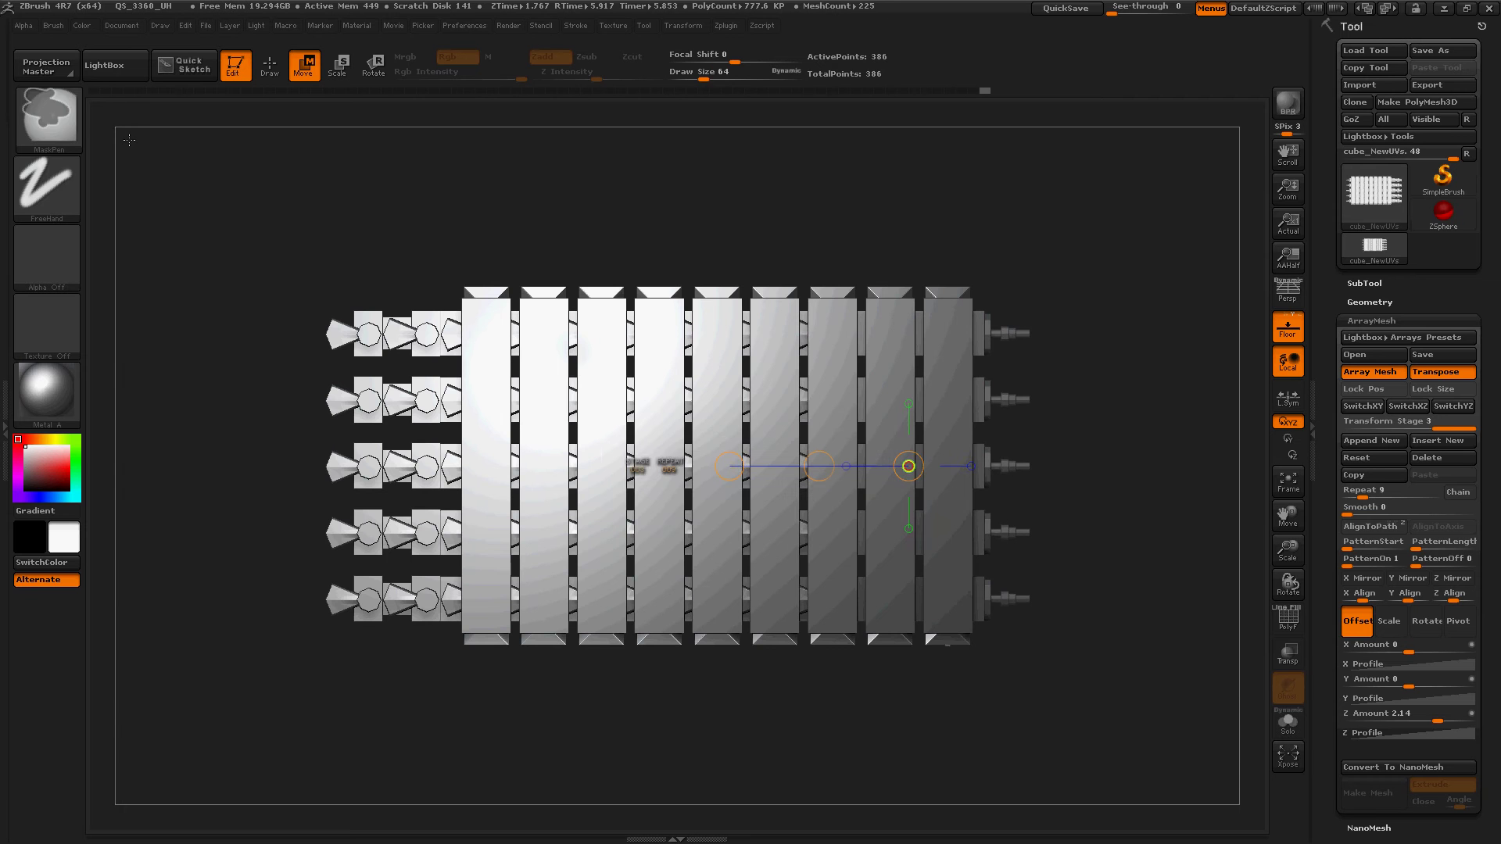
{"action": "left_click_drag", "start_coordinate": [444, 213], "coordinate": [442, 228]}
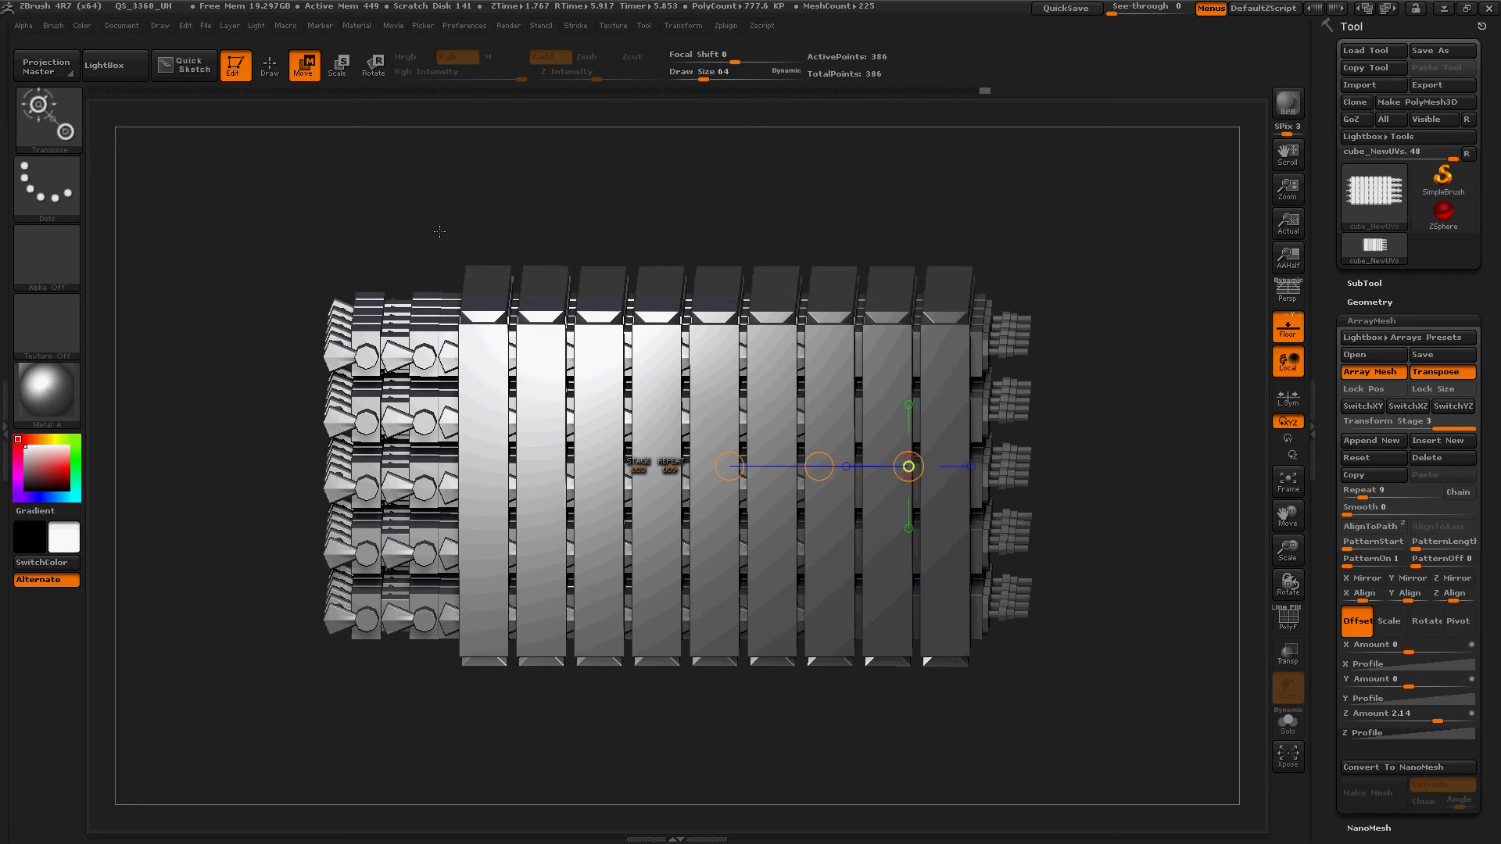
{"action": "left_click", "coordinate": [1427, 461]}
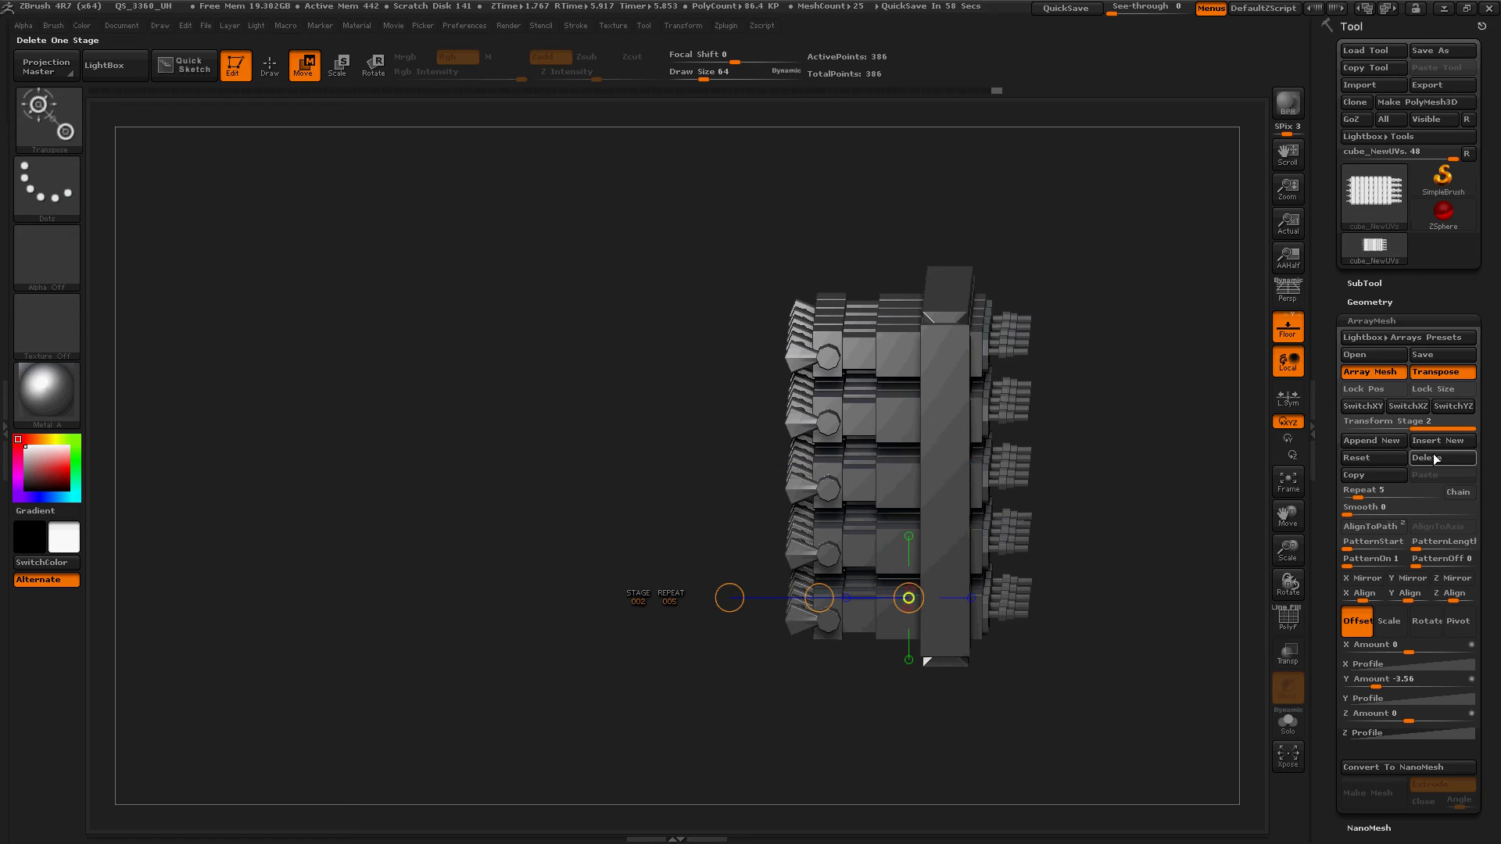
{"action": "left_click", "coordinate": [1435, 459]}
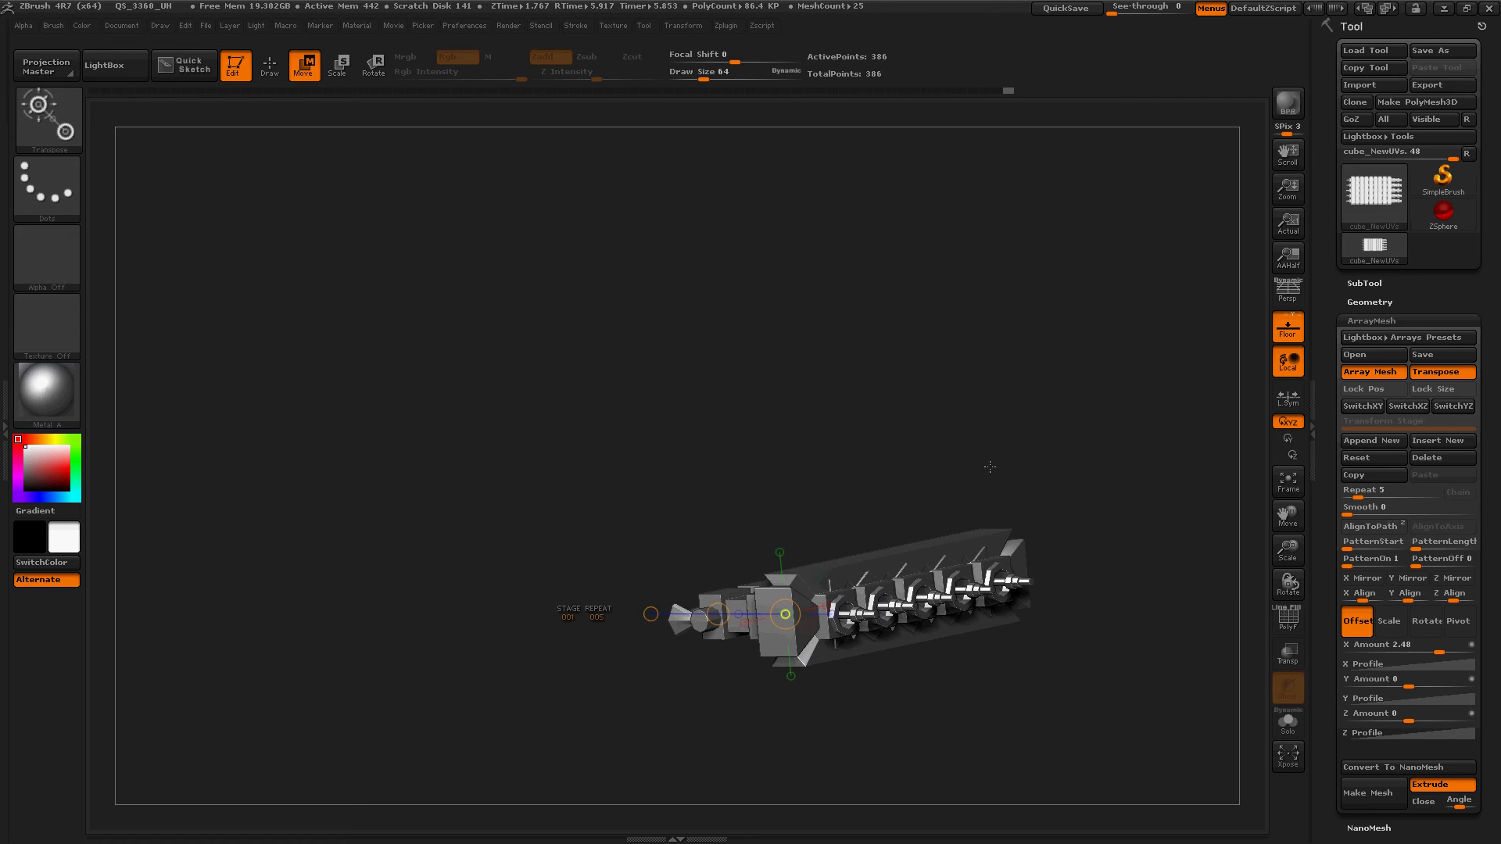
{"action": "left_click", "coordinate": [1436, 458]}
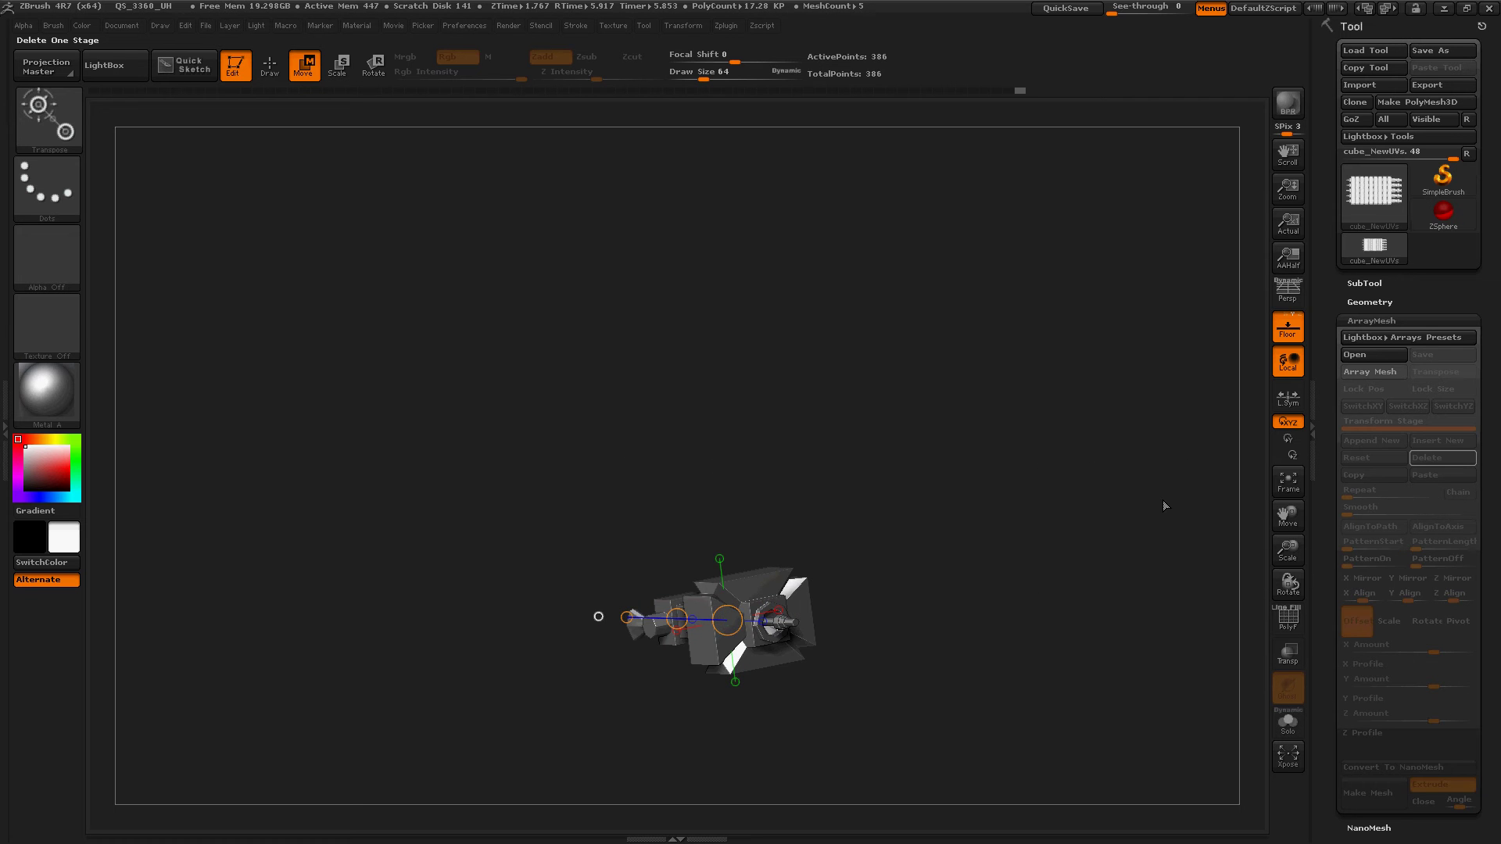
Open the QCubeBevel.ZPR project from the LightBox projects without saving the current one
{"action": "left_click_drag", "start_coordinate": [826, 535], "coordinate": [801, 532]}
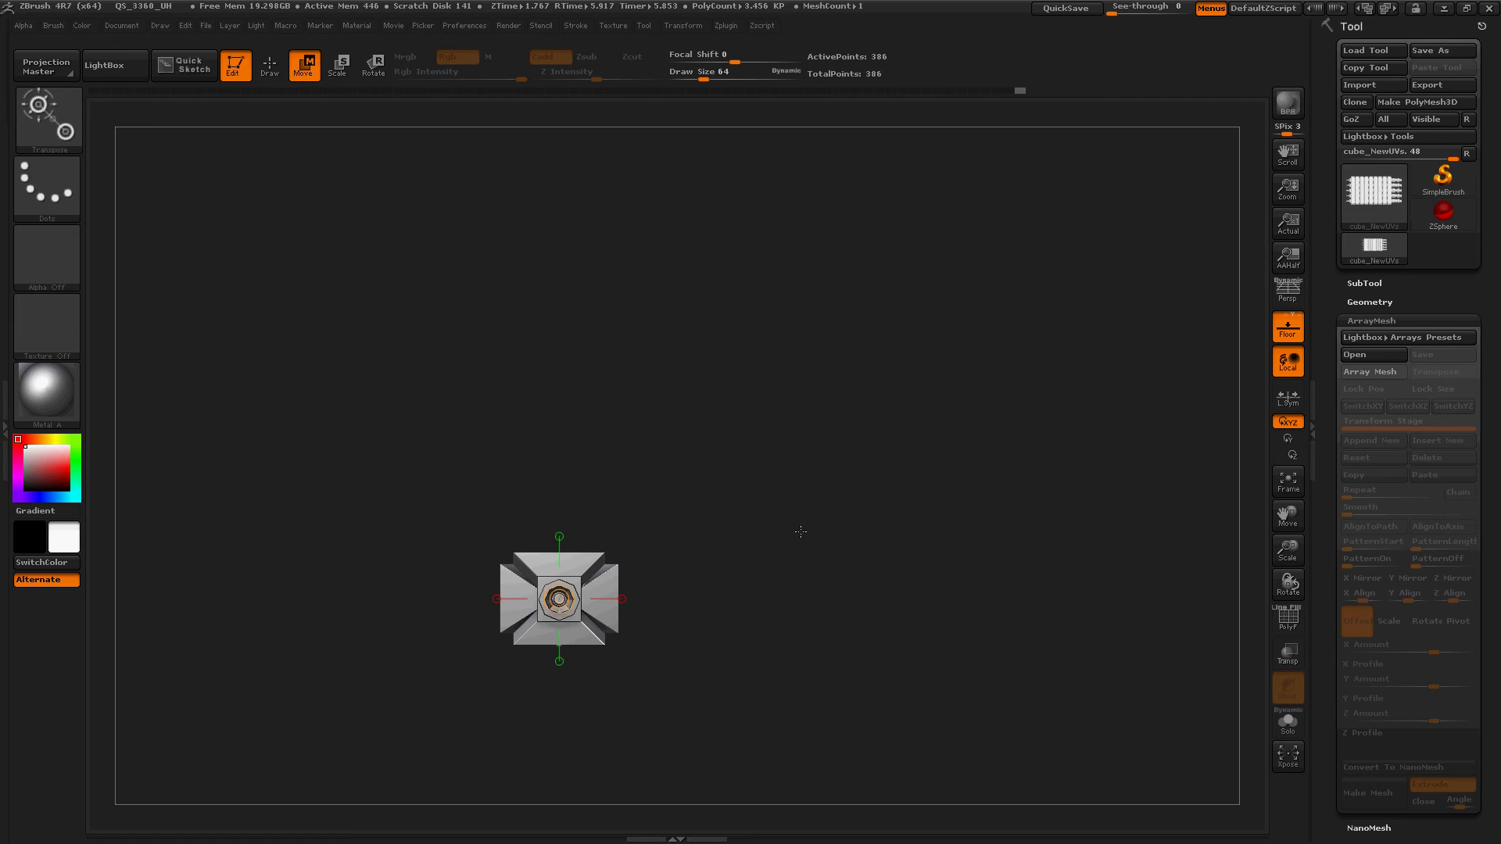
{"action": "key", "text": "f"}
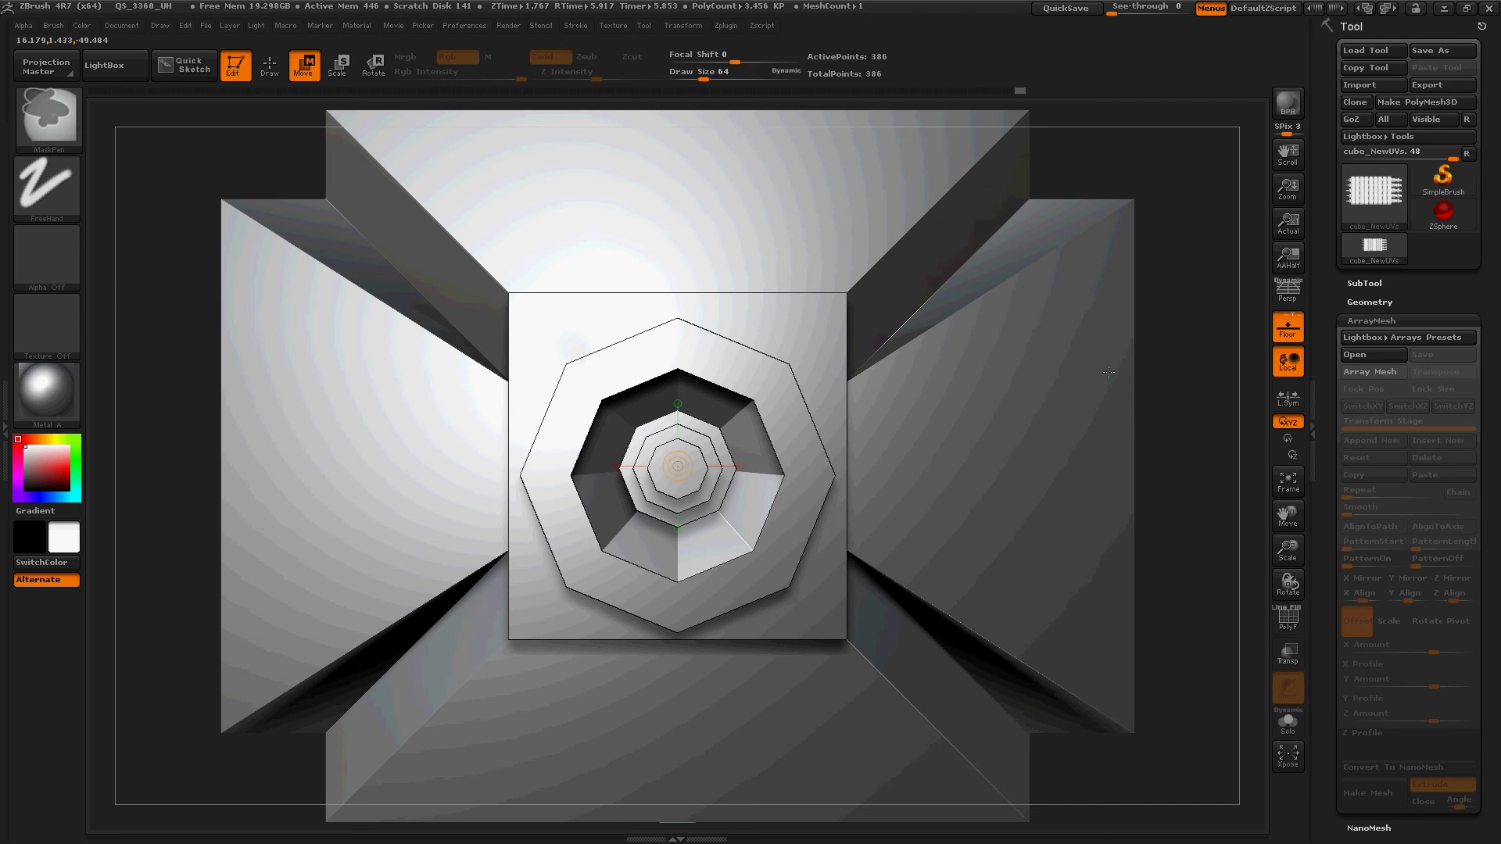
{"action": "left_click_drag", "start_coordinate": [1144, 464], "coordinate": [1057, 478]}
{"action": "key", "text": "f"}
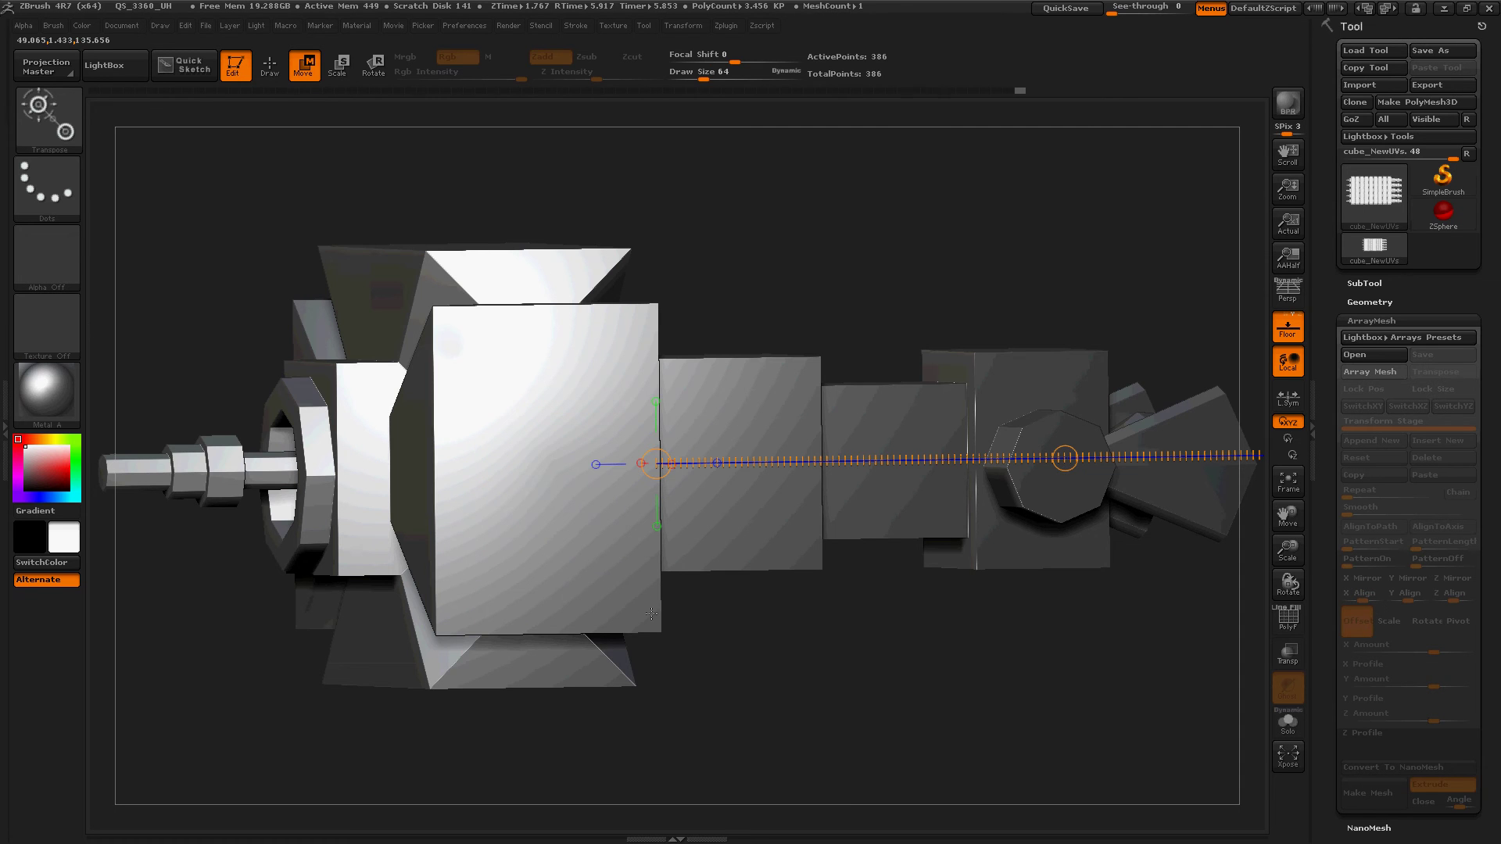
{"action": "left_click", "coordinate": [115, 65]}
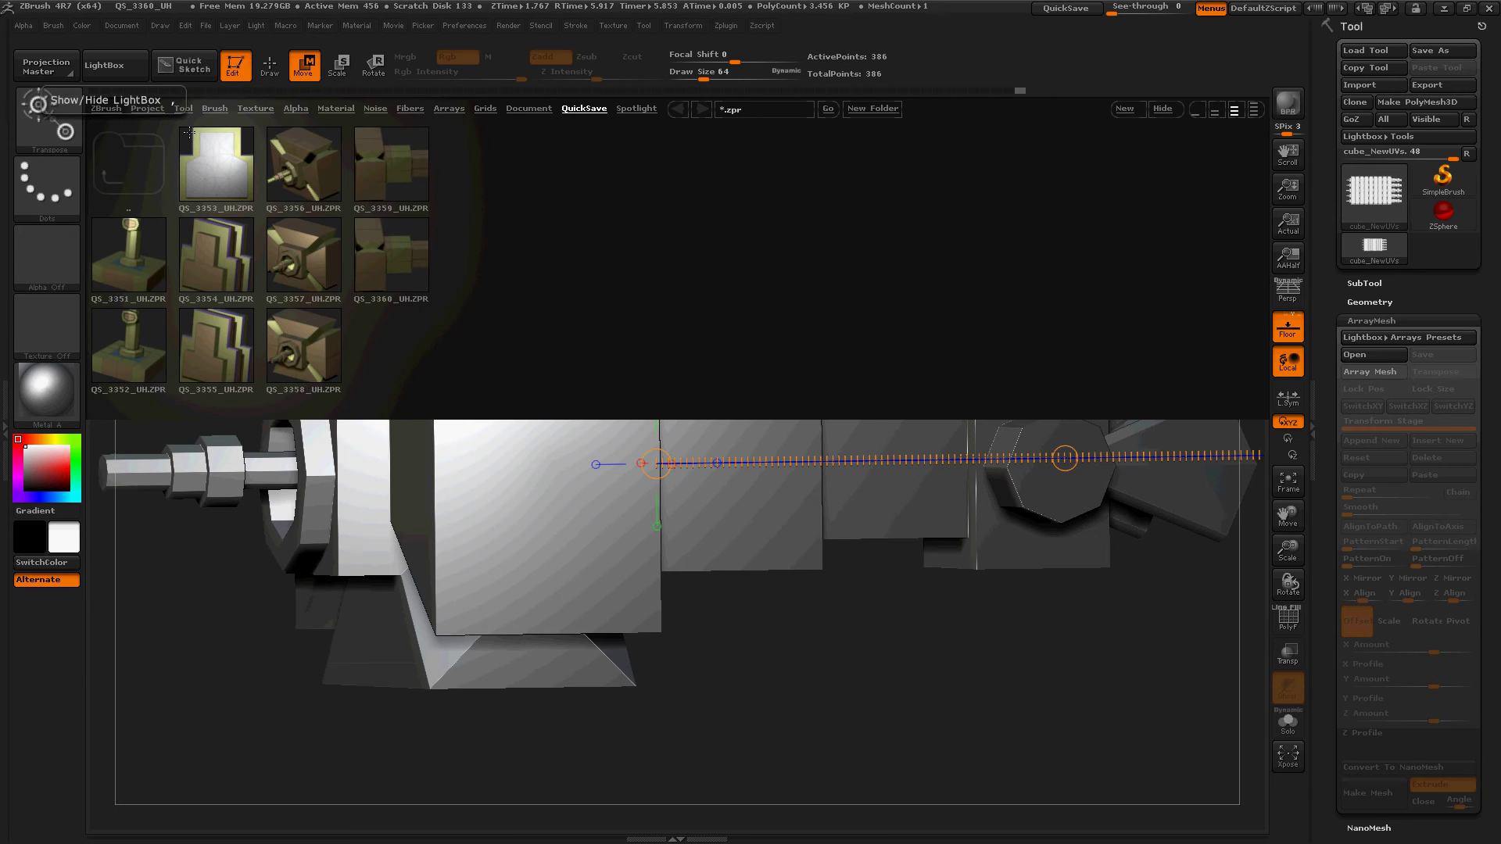
{"action": "left_click", "coordinate": [147, 108]}
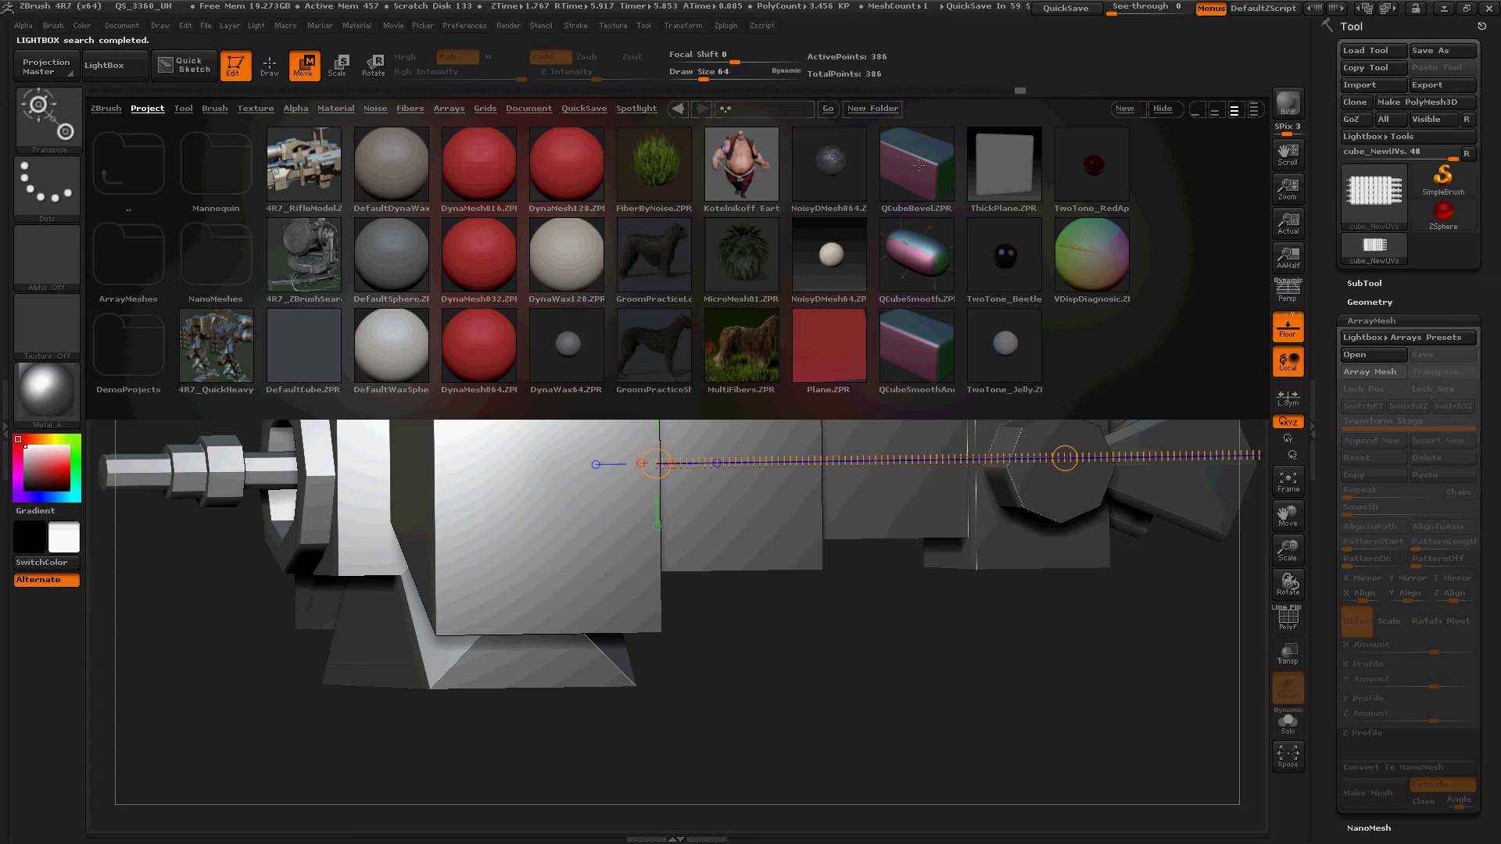
{"action": "double_click", "coordinate": [917, 165]}
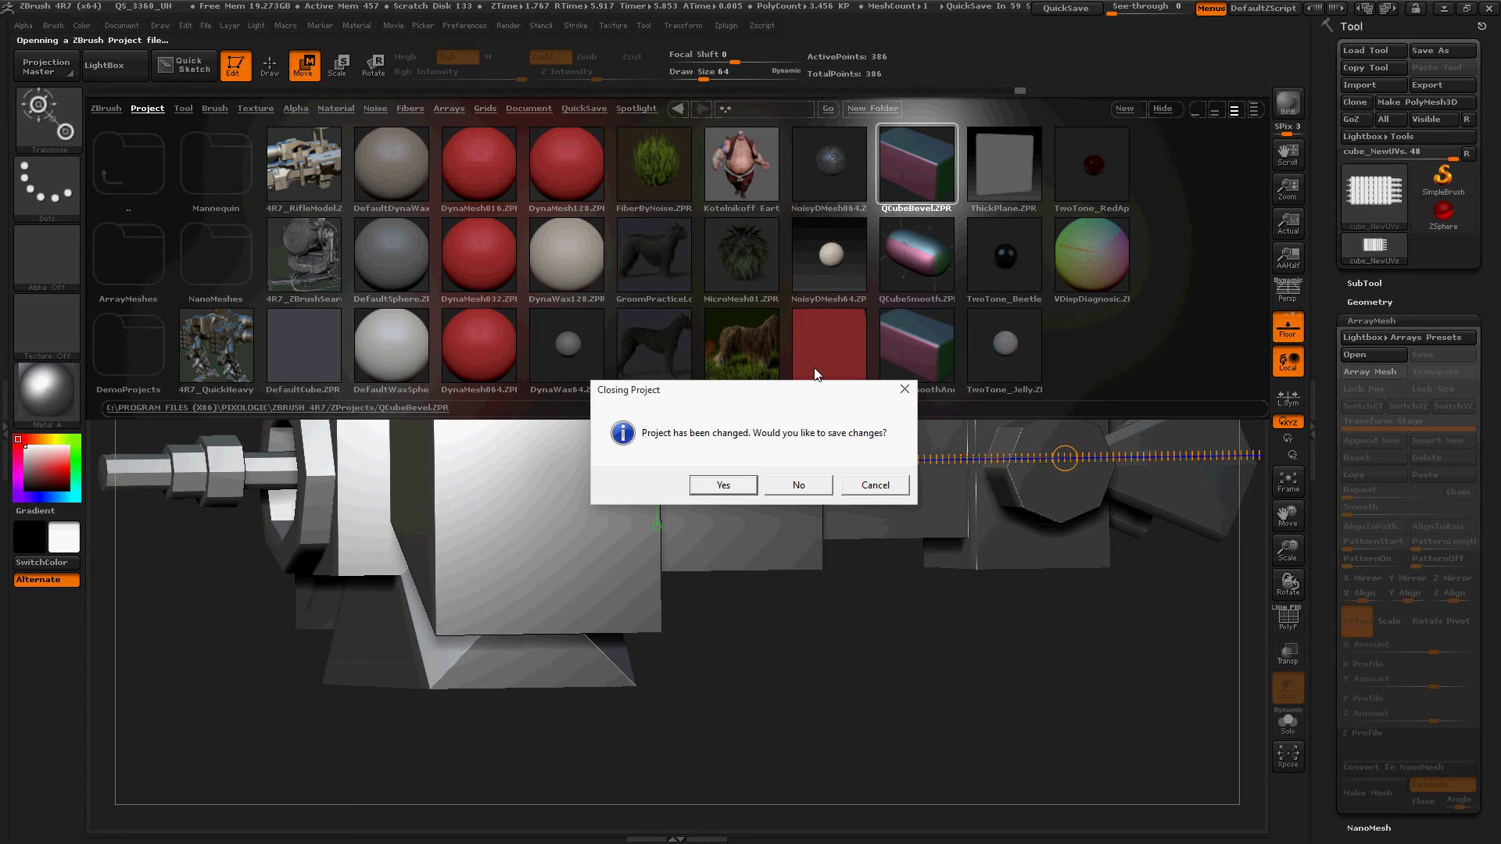
{"action": "left_click", "coordinate": [794, 489]}
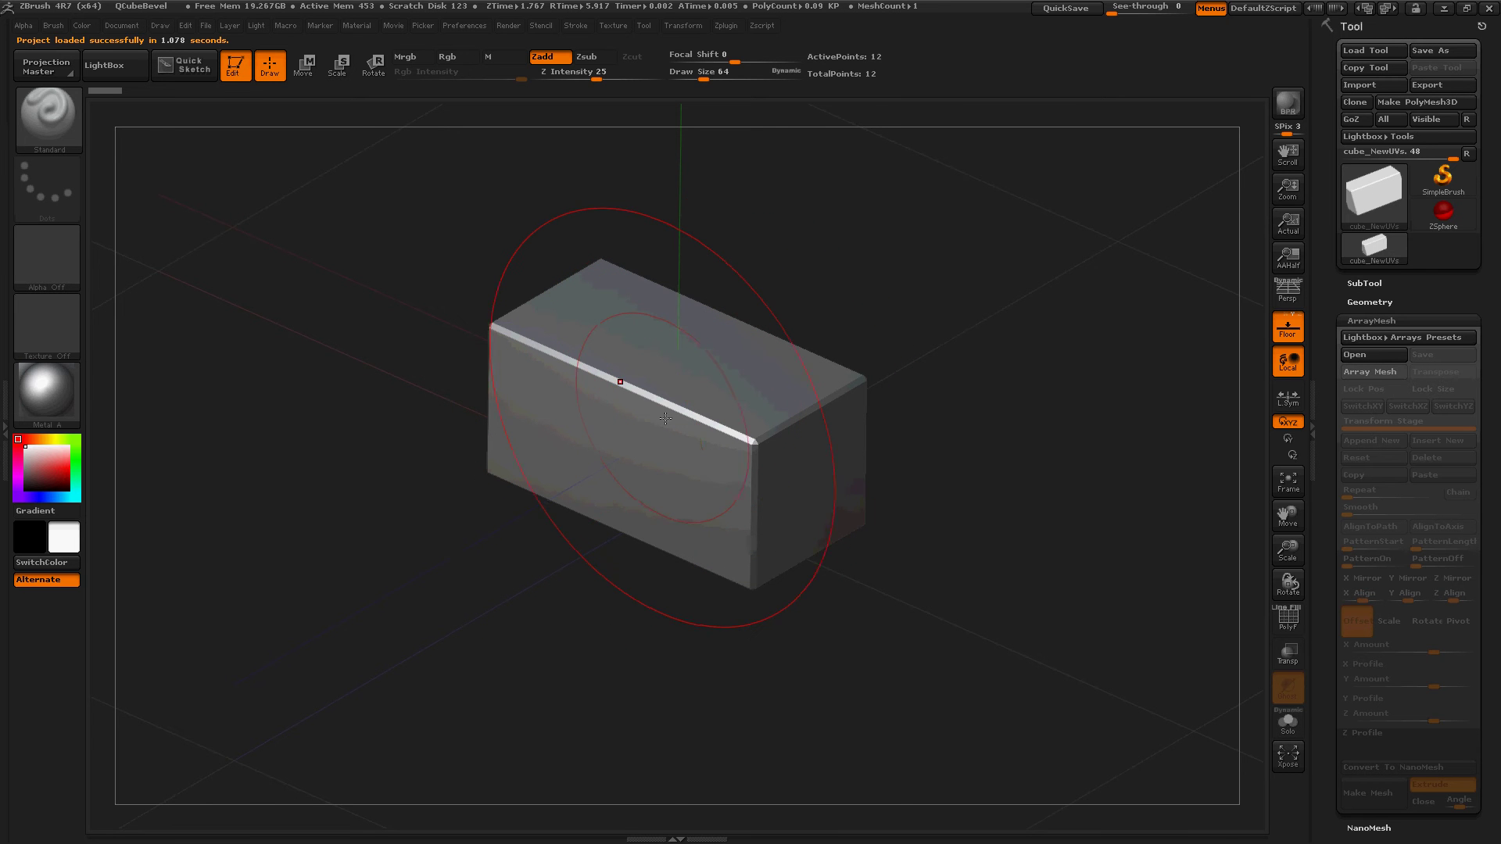
Choose the ZModeler brush and extrude the cube's long front face outward with QMesh to roughly double its depth
{"action": "key", "text": "b"}
{"action": "key", "text": "z"}
{"action": "key", "text": "m"}
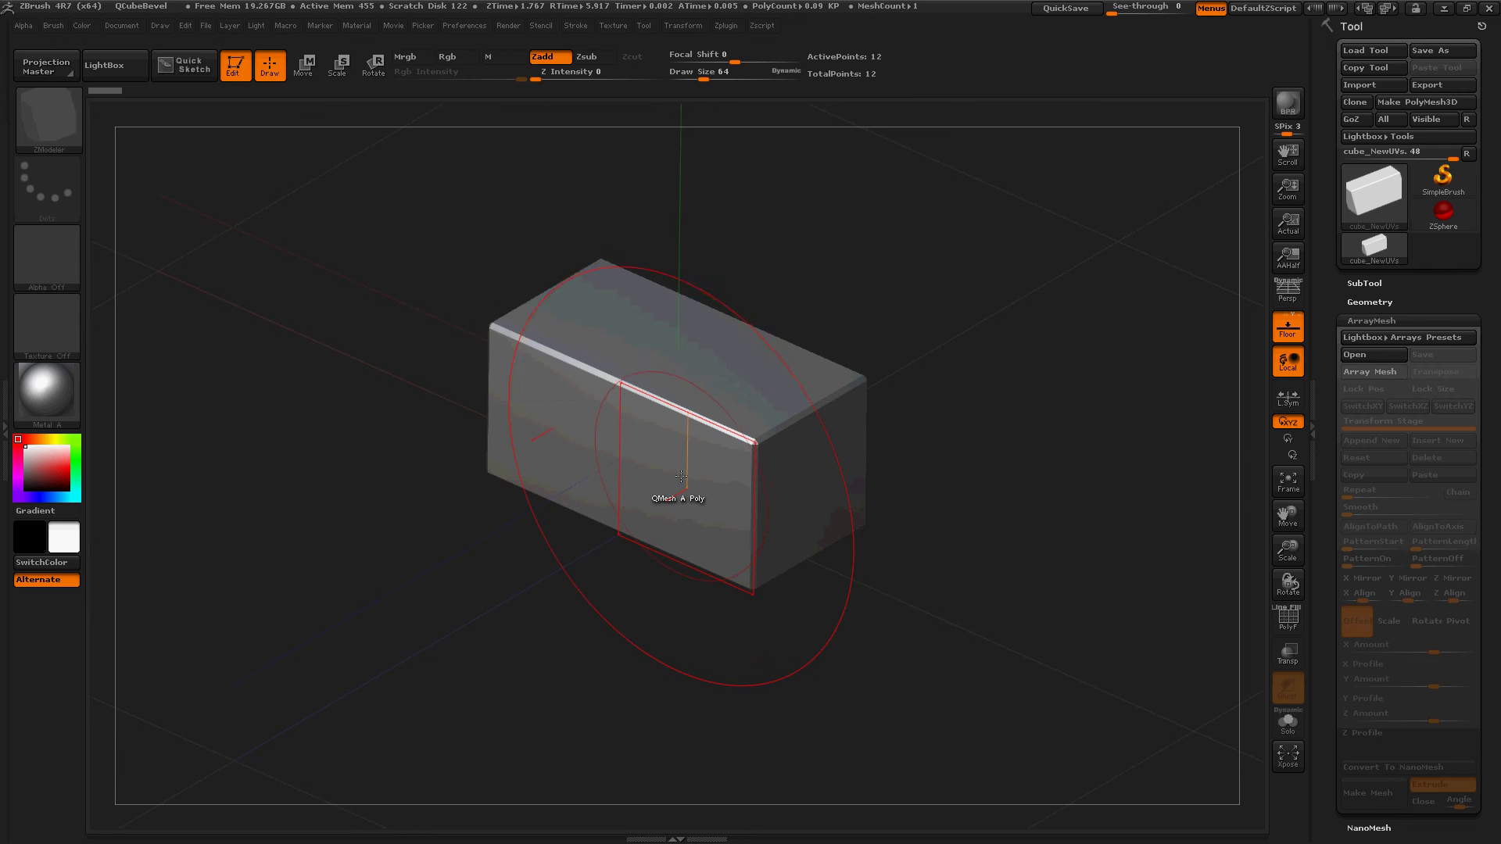
{"action": "key", "text": "space"}
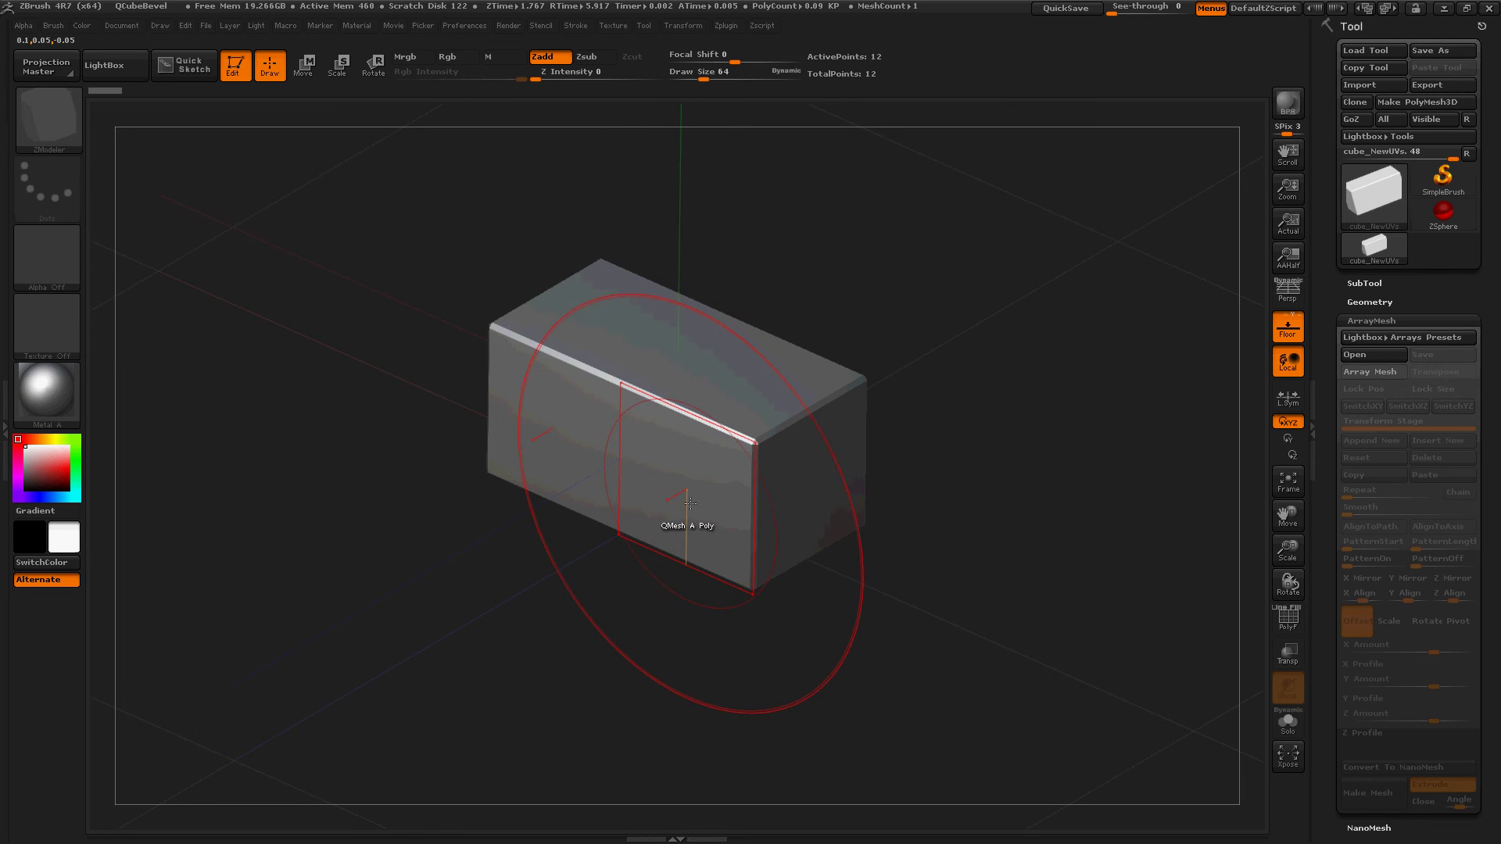
{"action": "left_click_drag", "start_coordinate": [701, 508], "coordinate": [516, 614]}
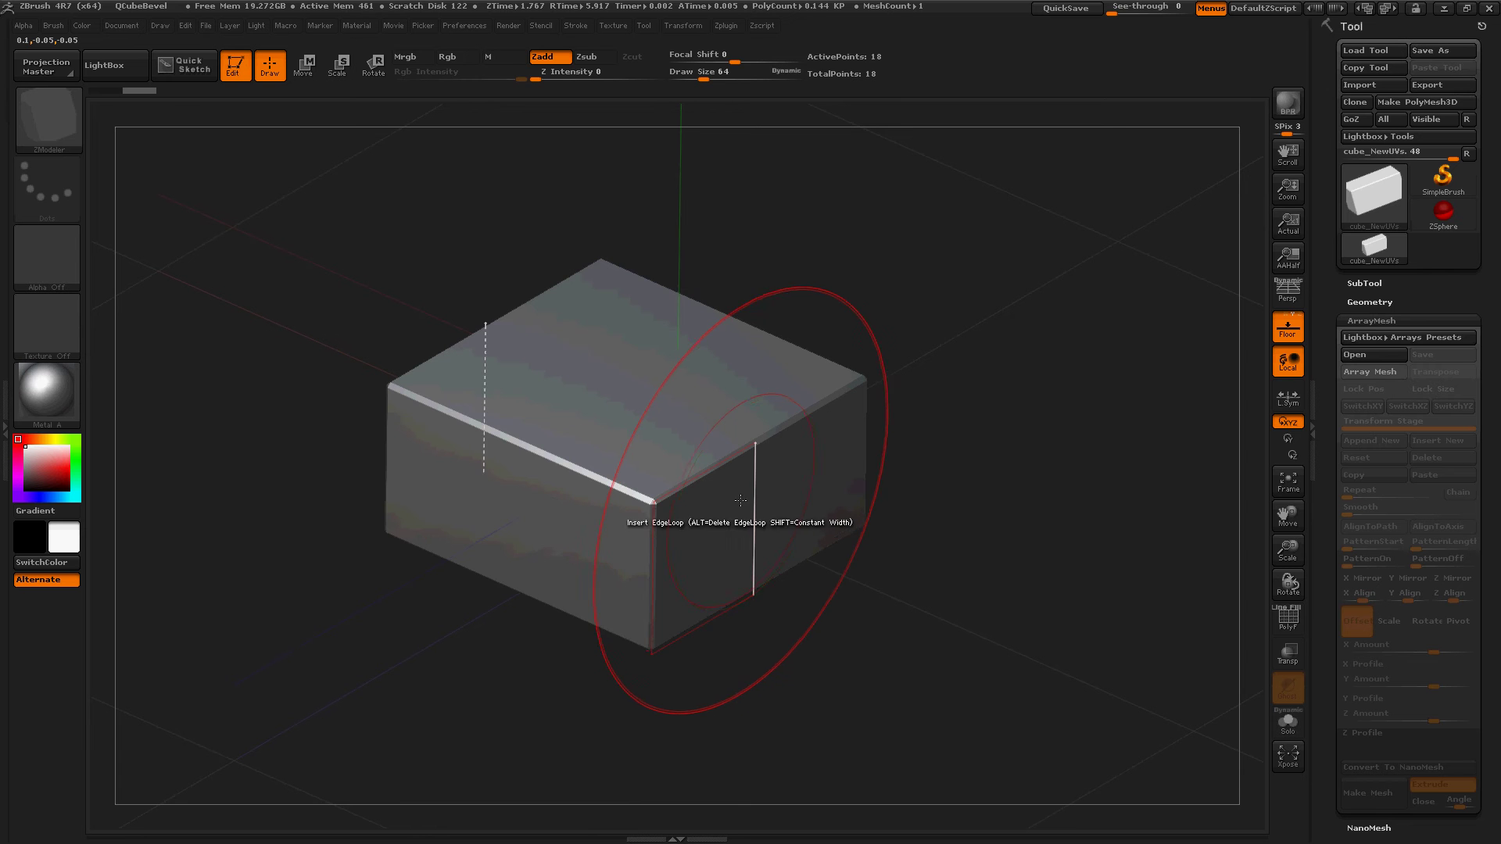
Show the polyframe, QMesh a third section onto the block, and extrude the middle polygroup face on the side
{"action": "key", "text": "shift"}
{"action": "key", "text": "shift+f"}
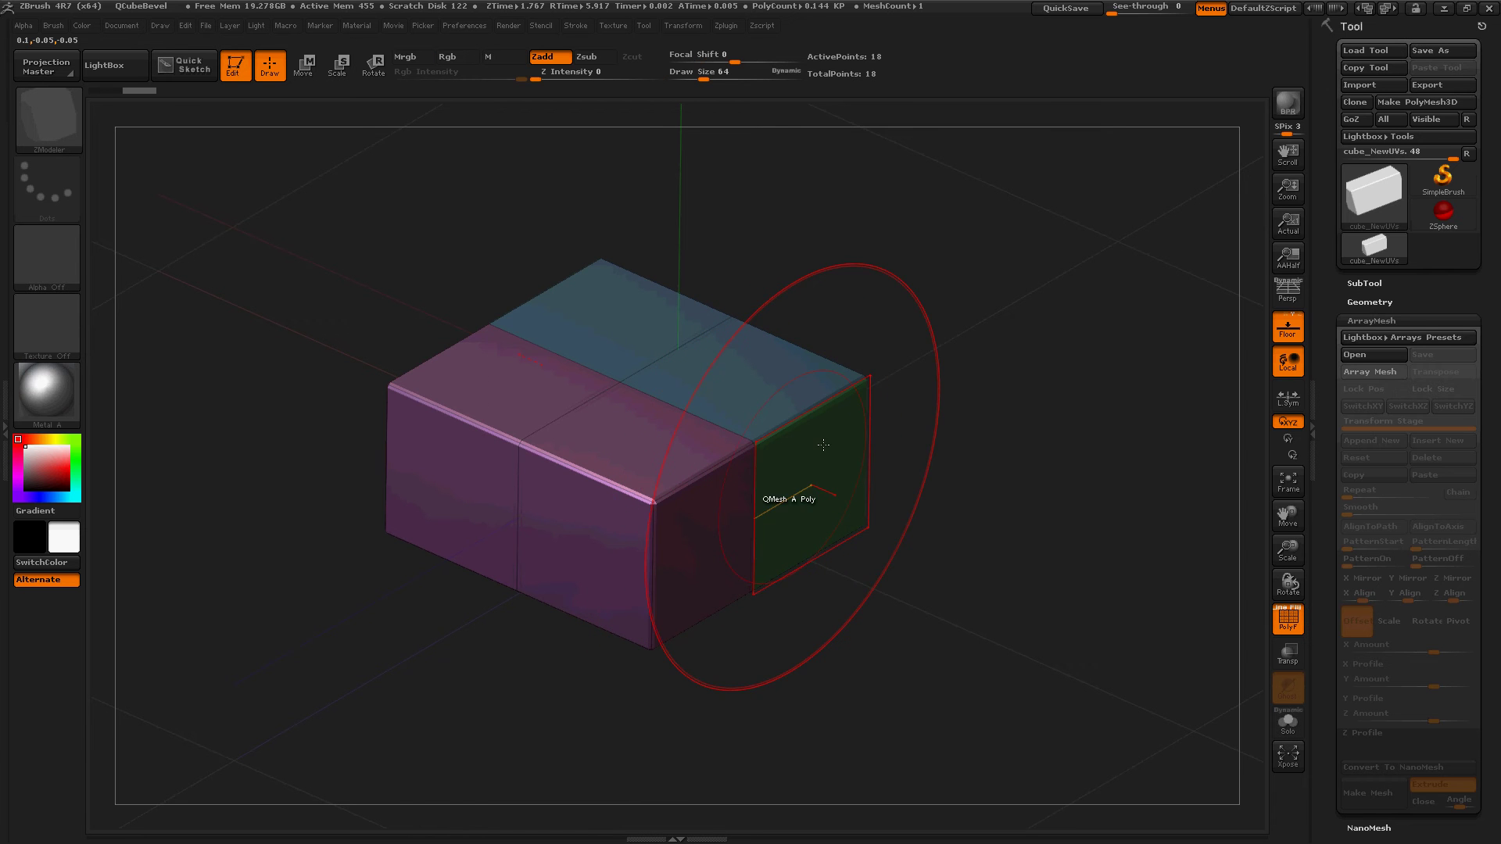
{"action": "left_click_drag", "start_coordinate": [891, 399], "coordinate": [996, 451]}
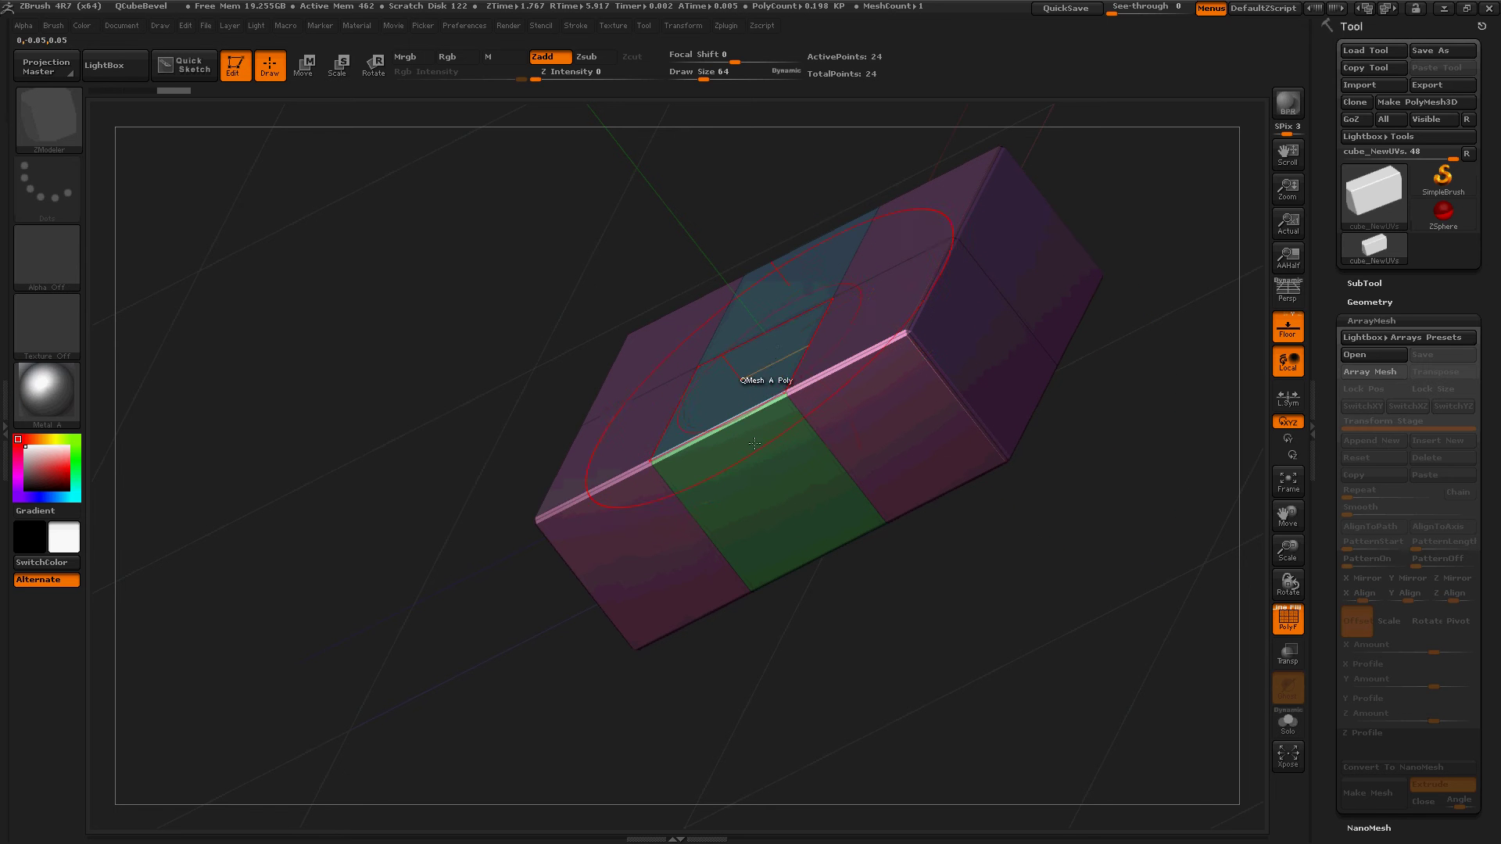
{"action": "left_click_drag", "start_coordinate": [736, 541], "coordinate": [713, 657]}
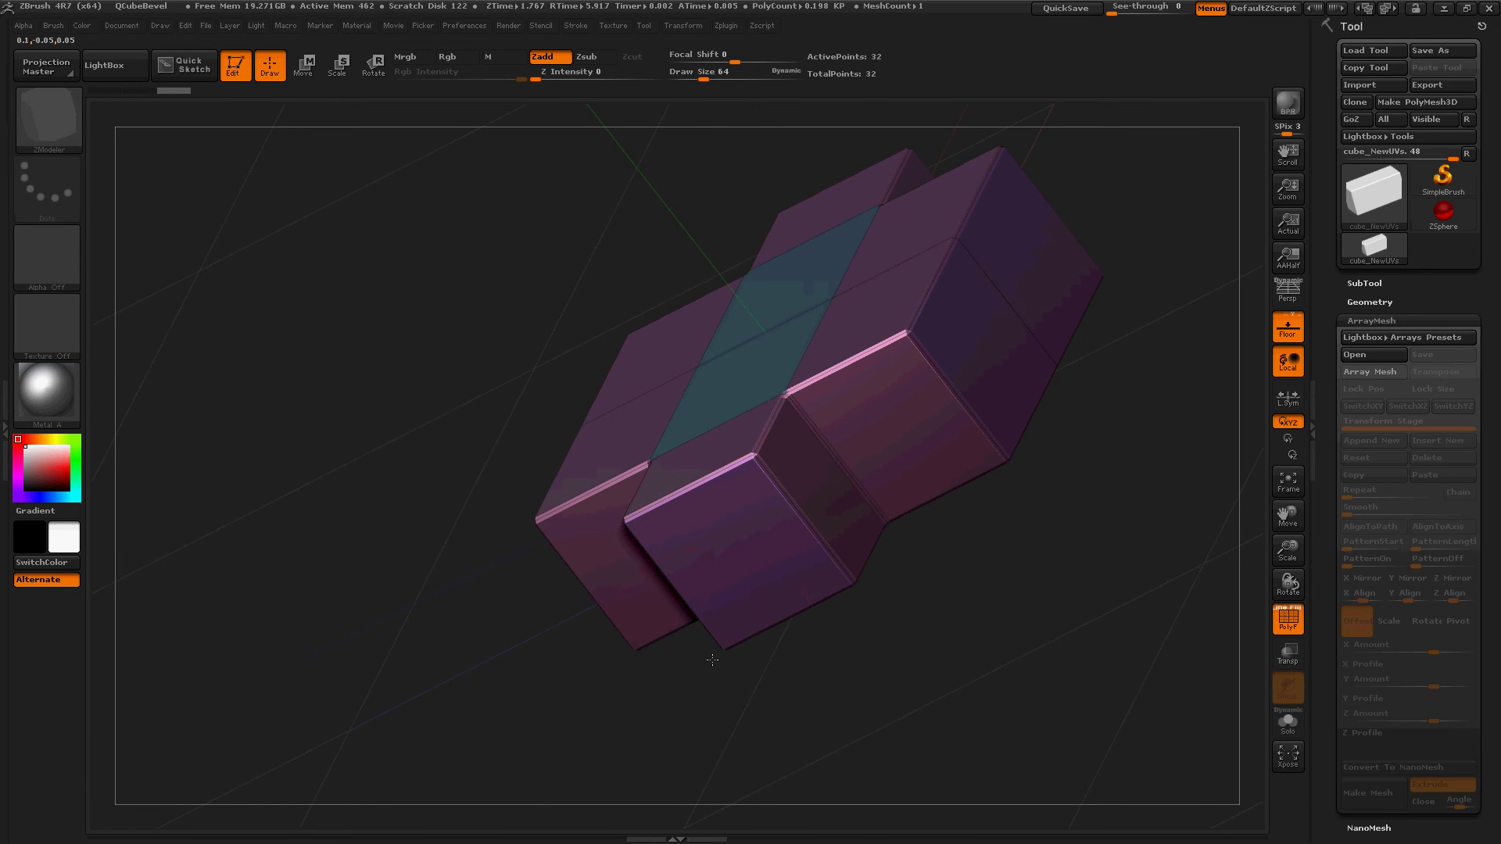
QMesh the faces beside the protruding middle section to fill the steps with slanted faces around the block
{"action": "left_click", "coordinate": [855, 468]}
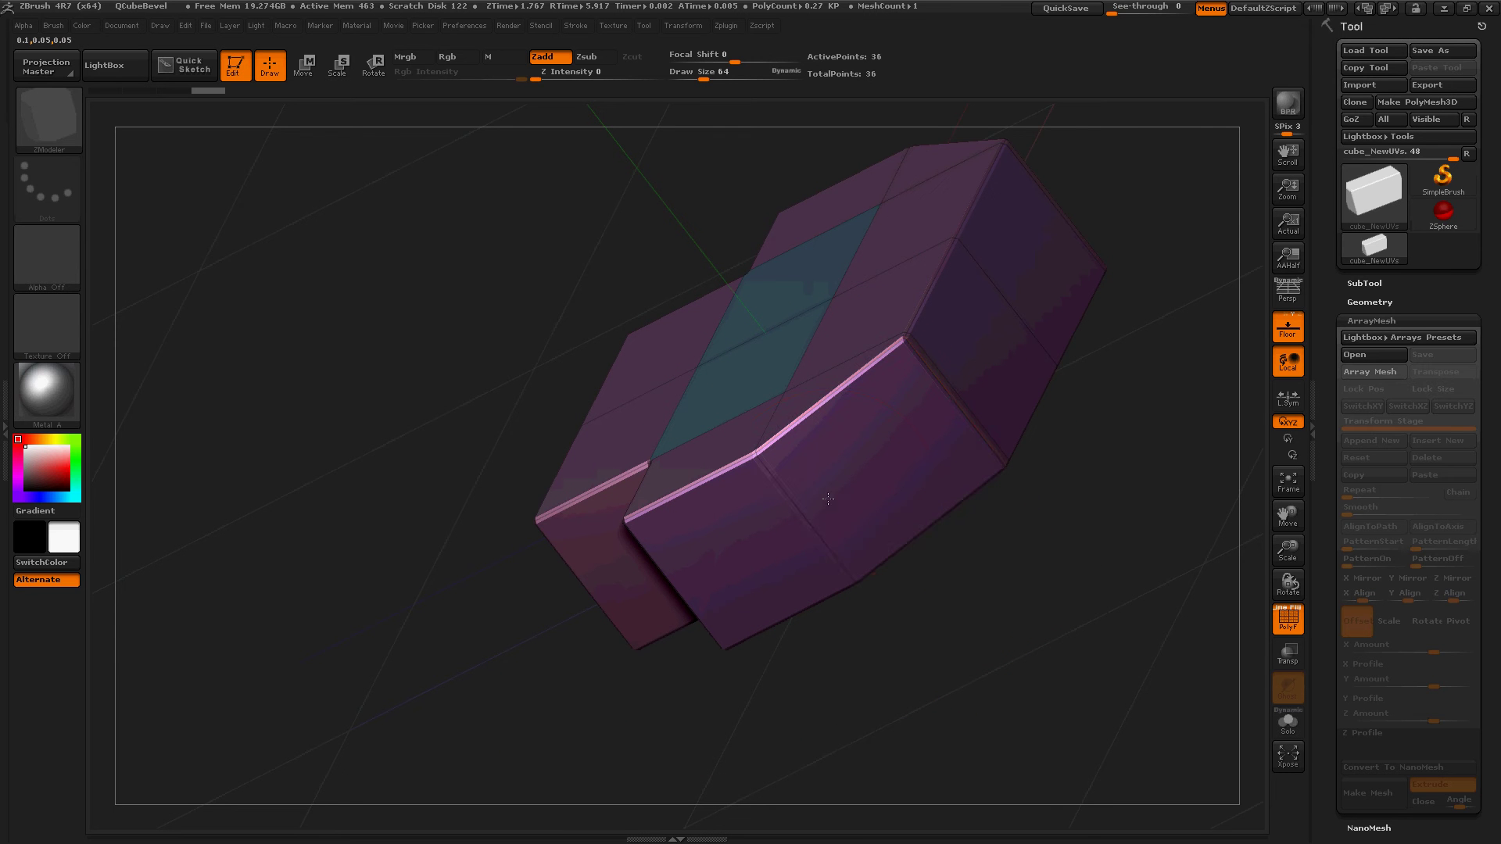
{"action": "left_click", "coordinate": [617, 582]}
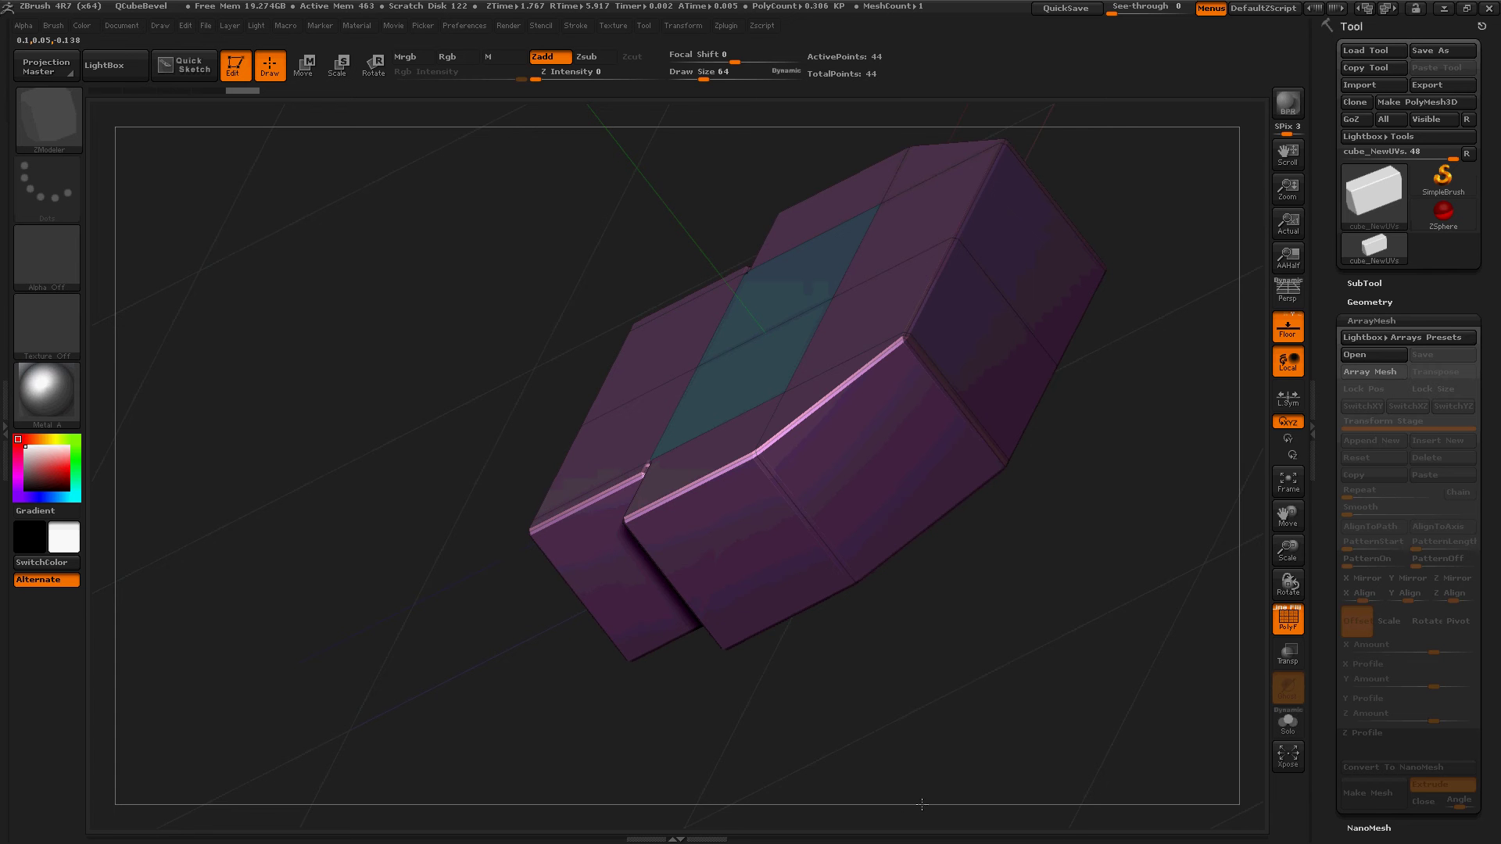
{"action": "left_click_drag", "start_coordinate": [912, 696], "coordinate": [958, 700]}
{"action": "key", "text": "ctrl+z"}
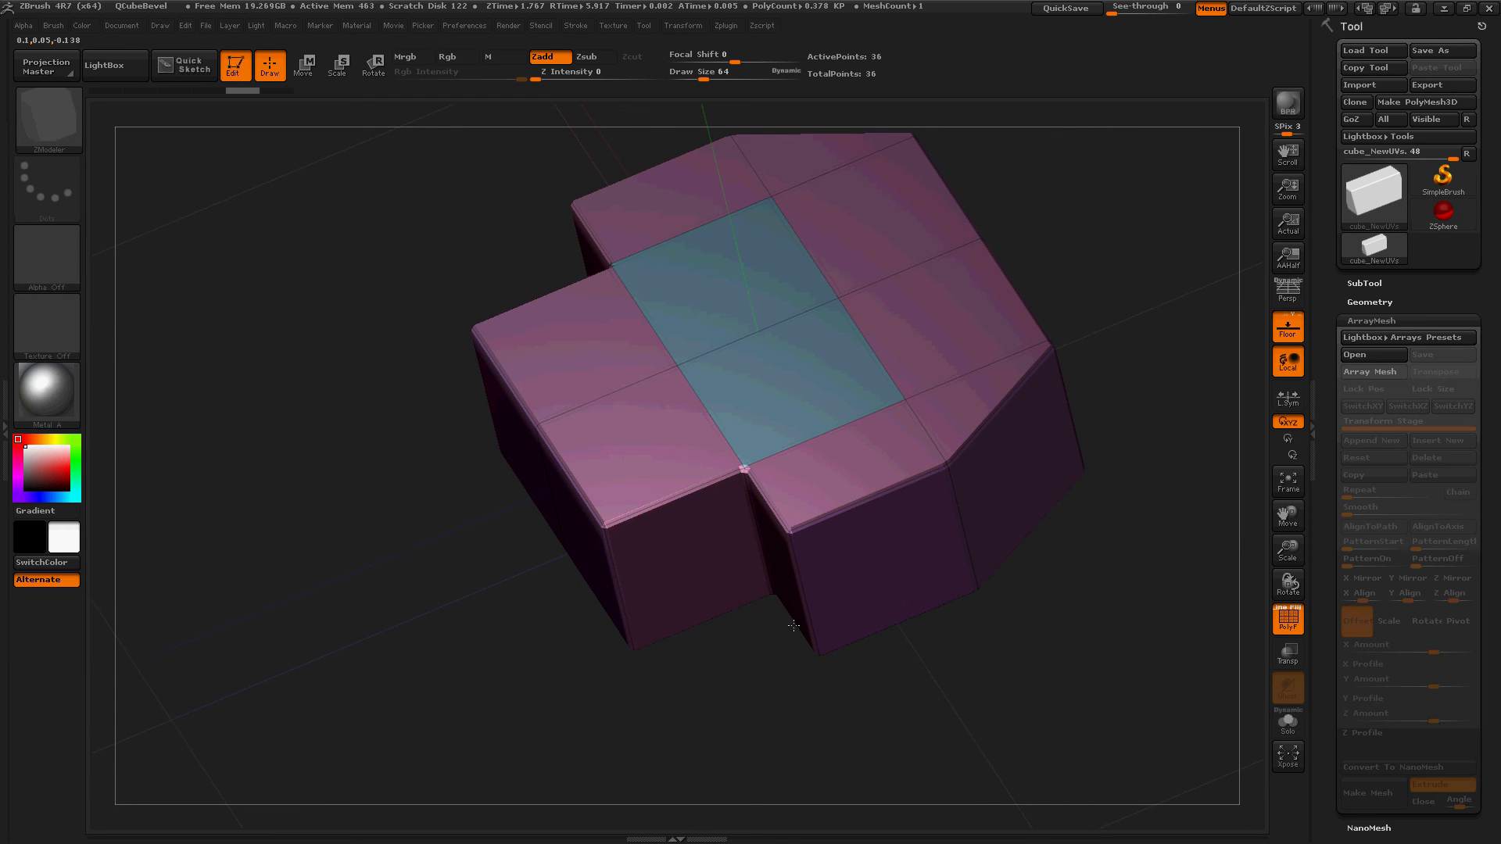
{"action": "key", "text": "ctrl+shift+z"}
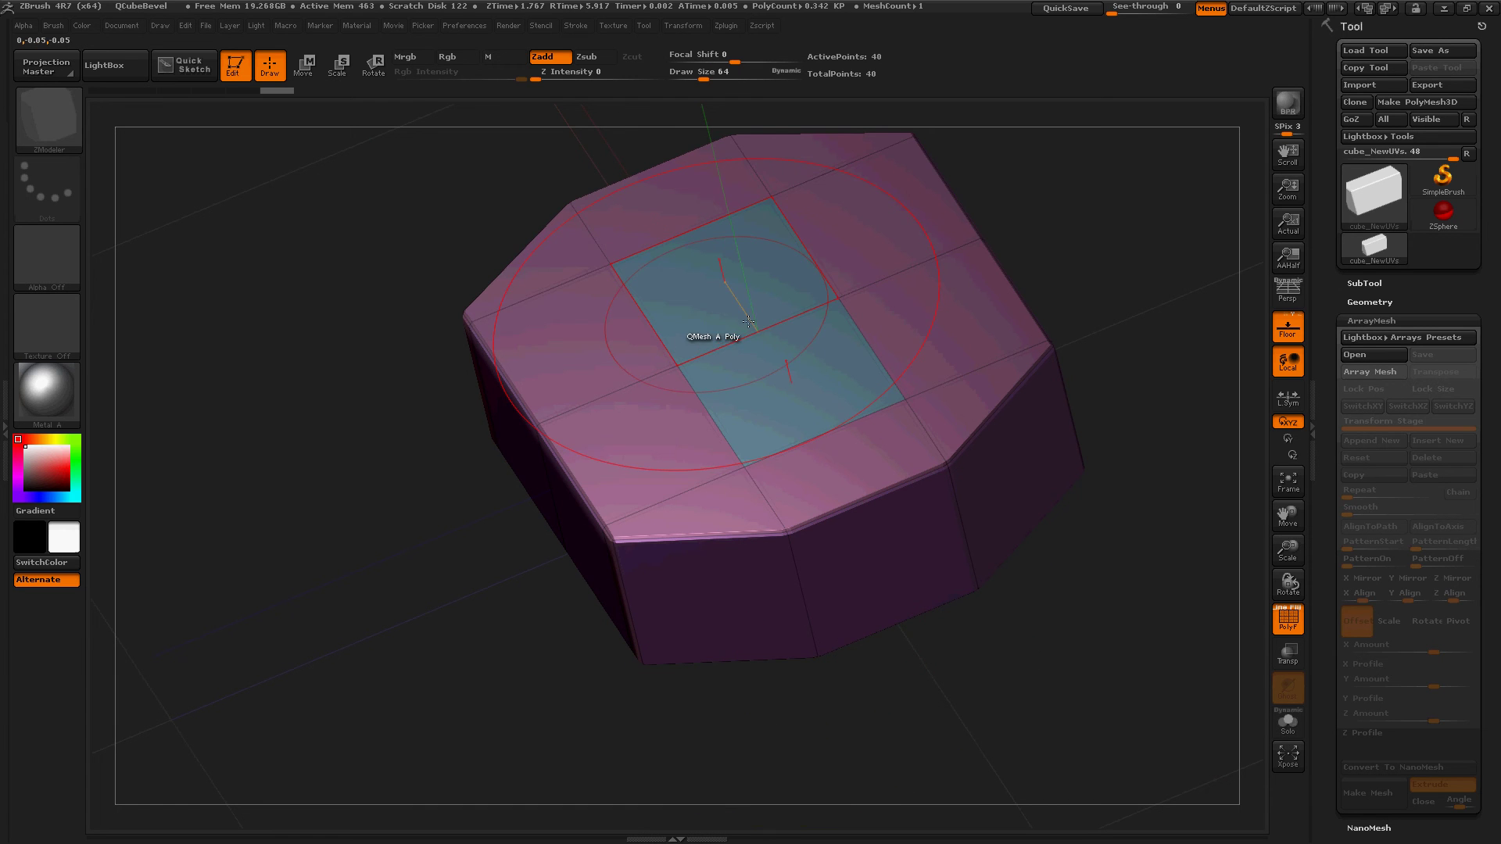
Insert an edge loop across the block's middle and split the central top point into an octagonal ring with the ZModeler Split action
{"action": "left_click", "coordinate": [764, 330]}
{"action": "key", "text": "space"}
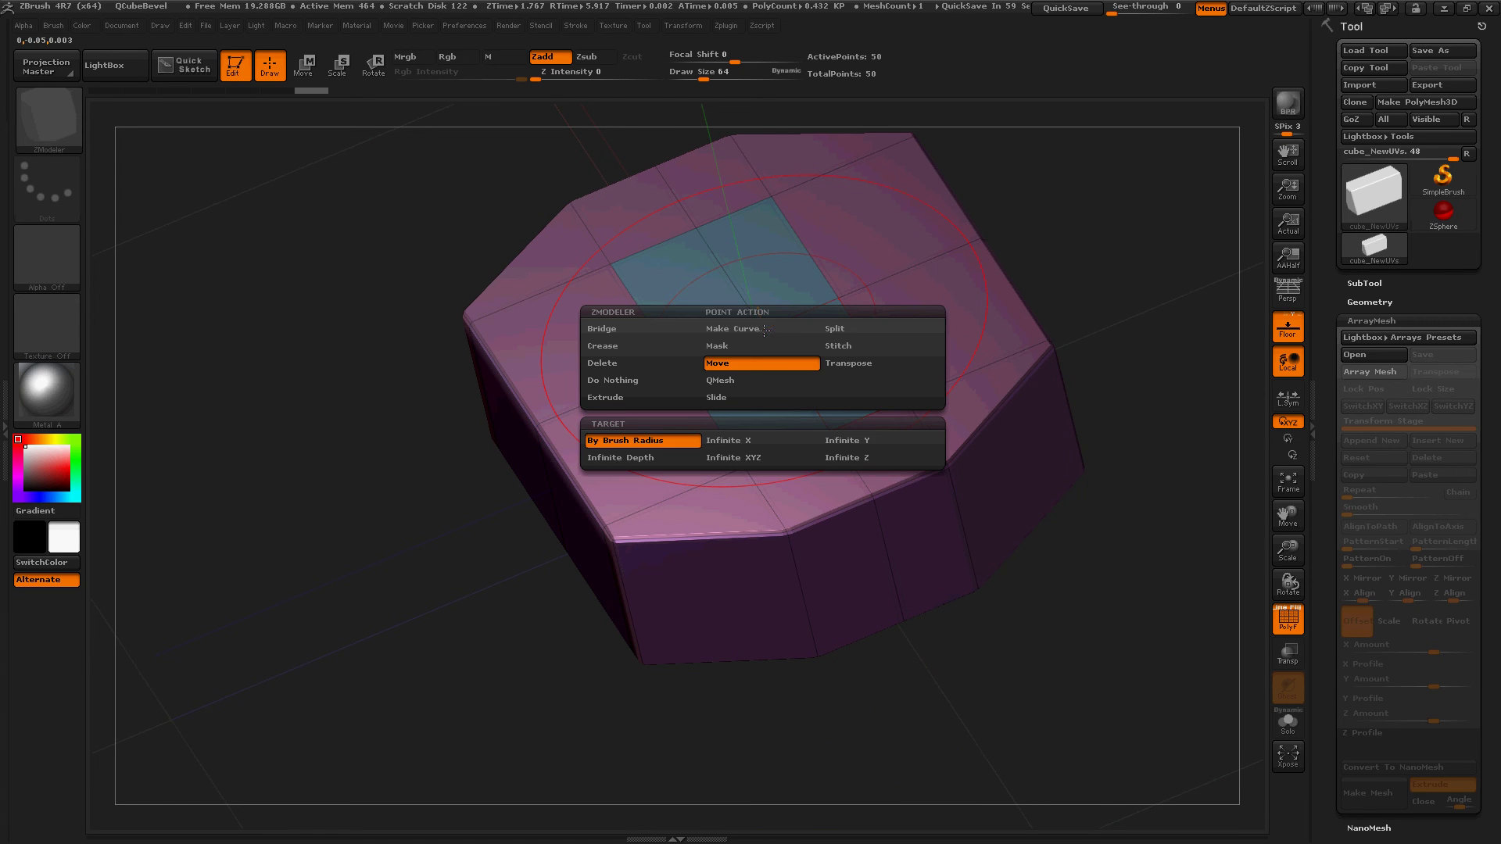
{"action": "left_click", "coordinate": [851, 331]}
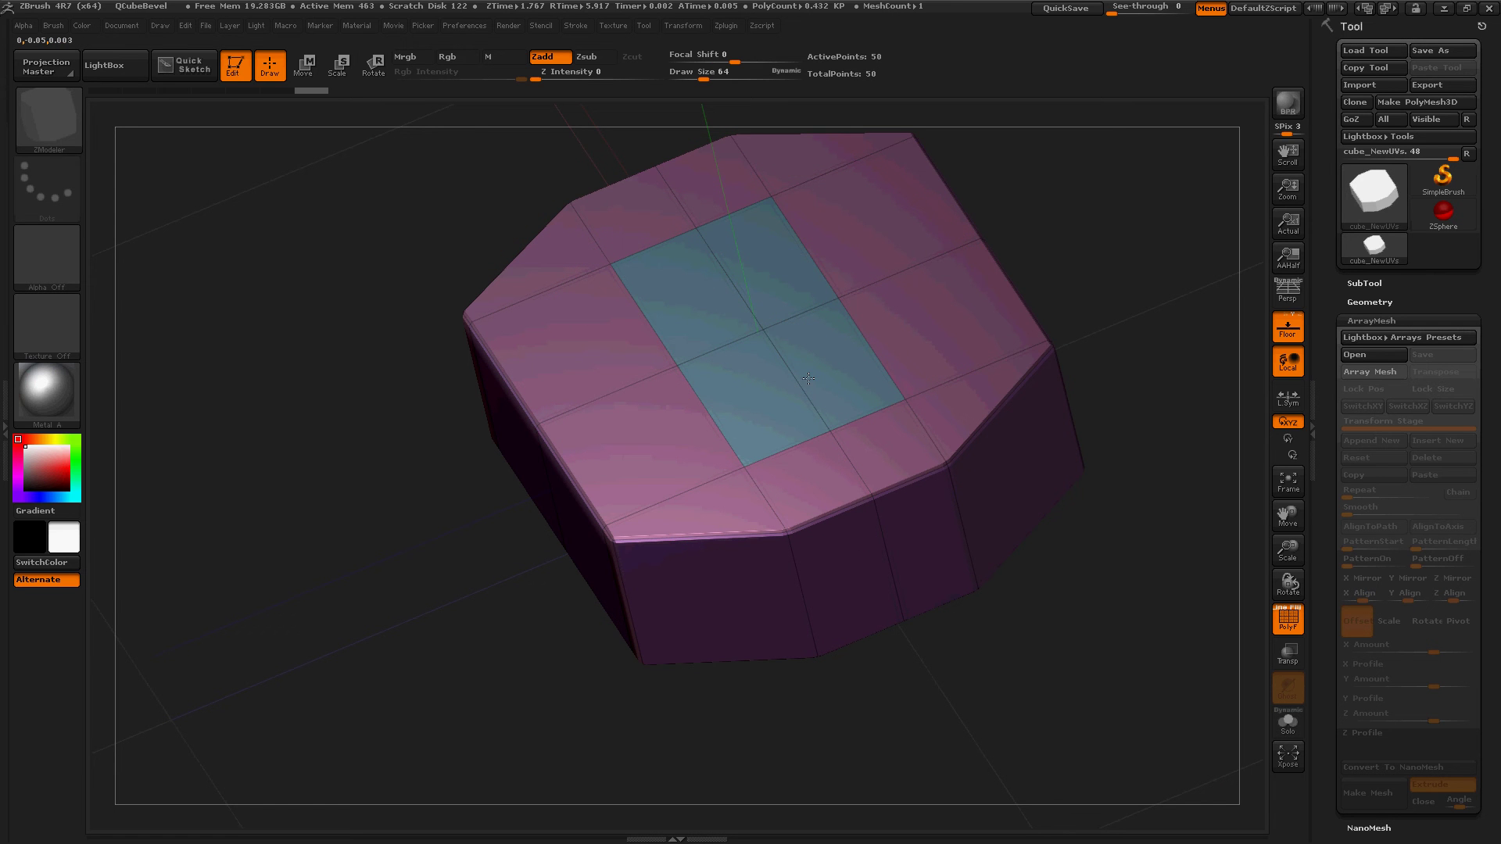
{"action": "left_click_drag", "start_coordinate": [808, 378], "coordinate": [819, 390]}
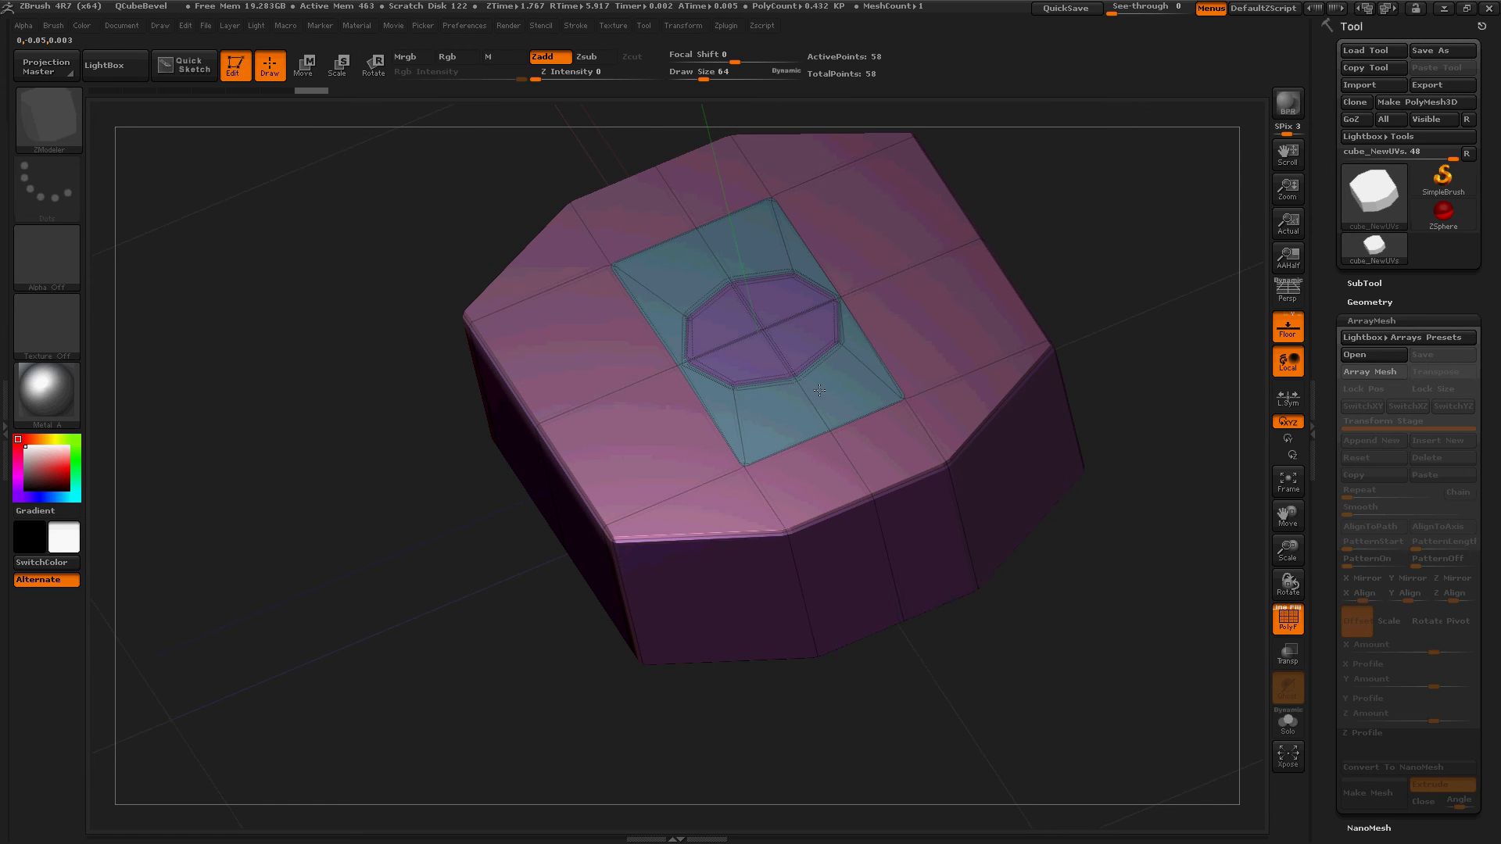
Extrude the octagon upward with QMesh, split its centre point into an inner octagon, and push that down into a recess
{"action": "key", "text": "space"}
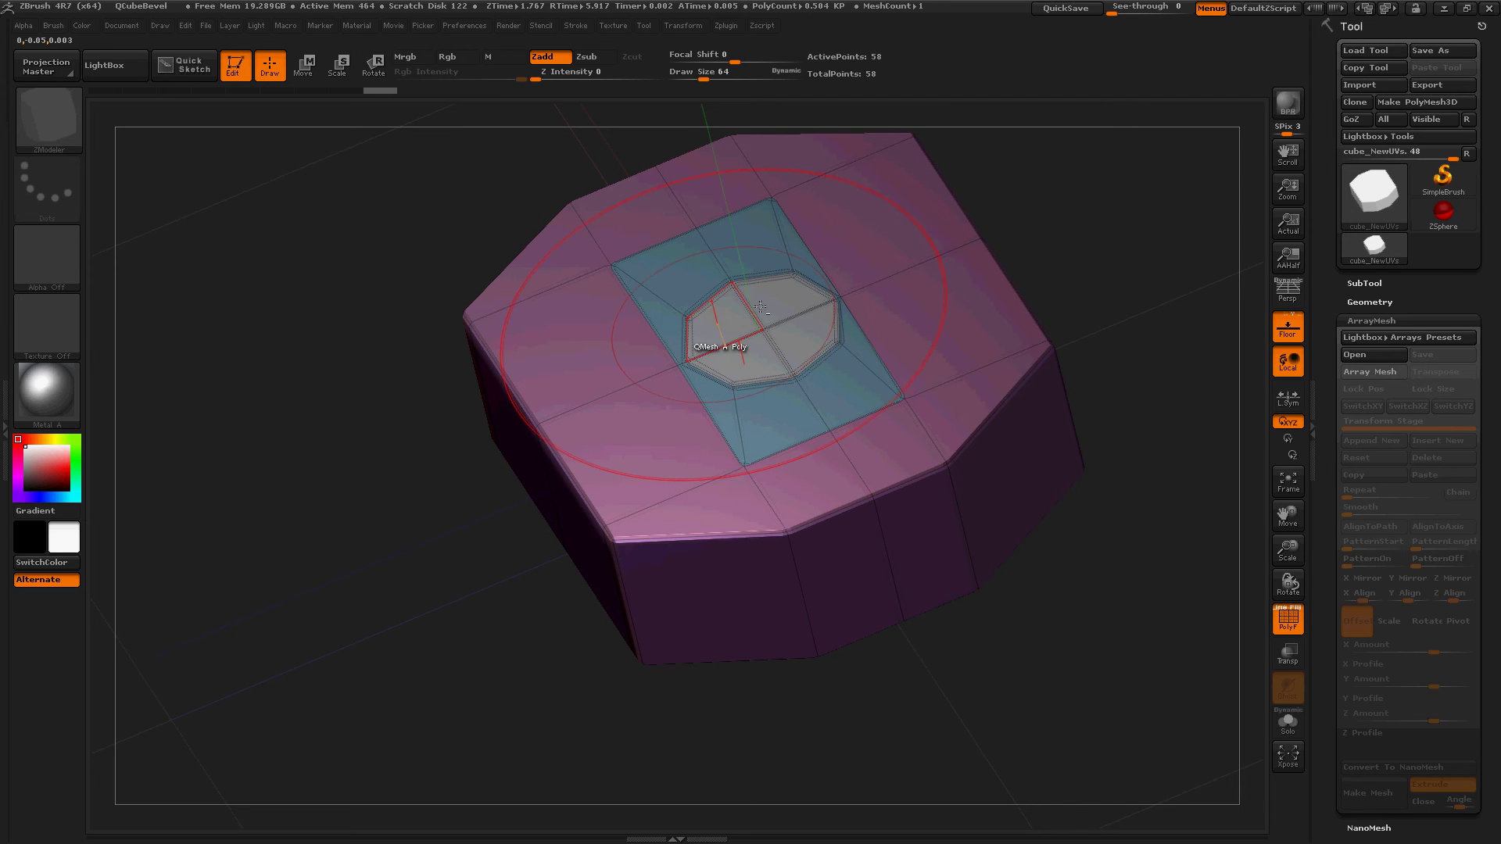
{"action": "left_click_drag", "start_coordinate": [779, 293], "coordinate": [752, 239]}
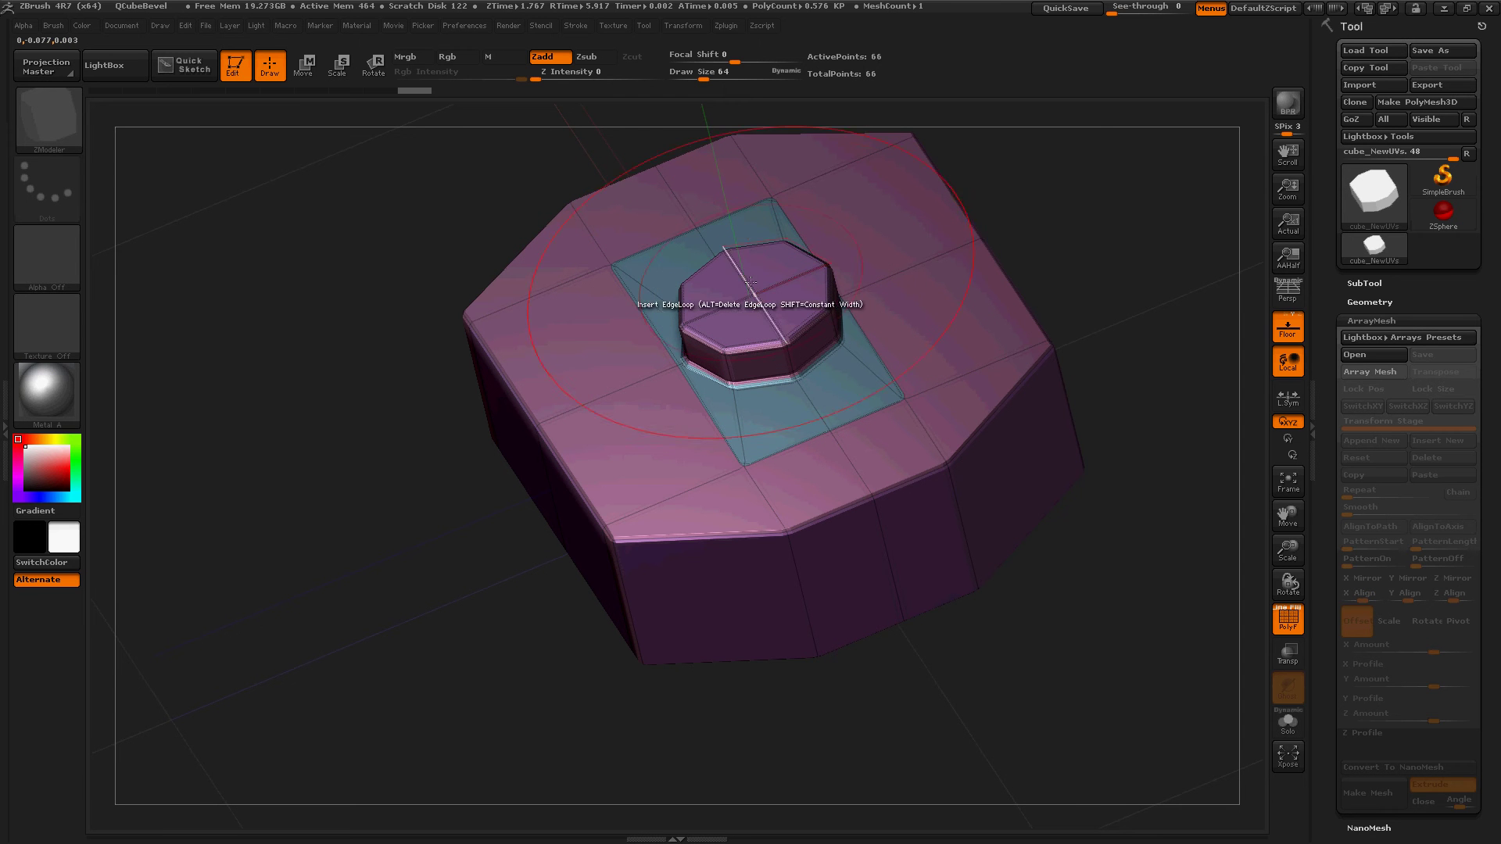
{"action": "left_click_drag", "start_coordinate": [752, 293], "coordinate": [793, 332]}
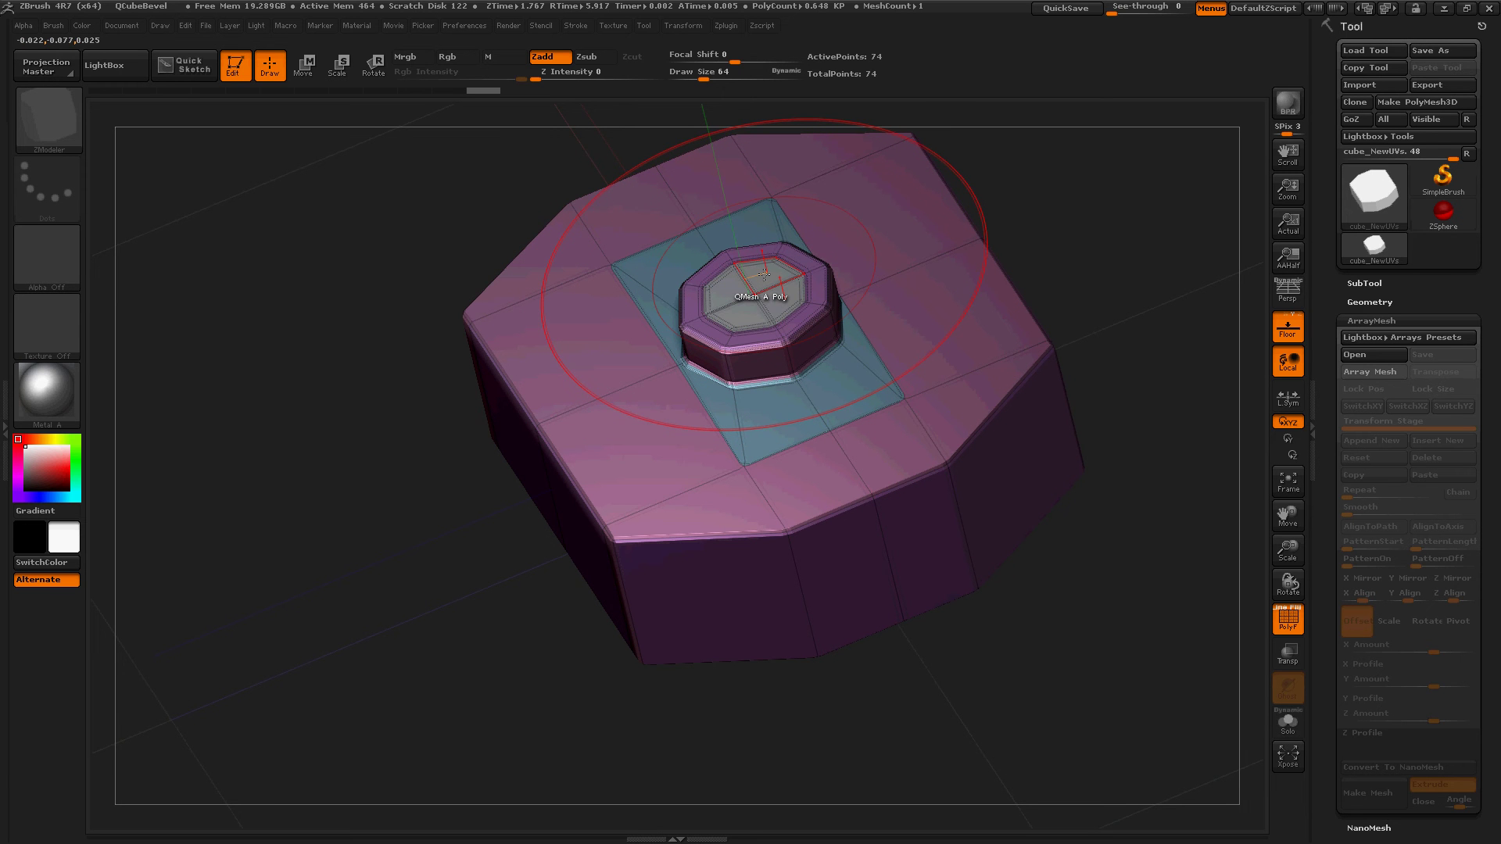
{"action": "left_click_drag", "start_coordinate": [764, 275], "coordinate": [777, 345]}
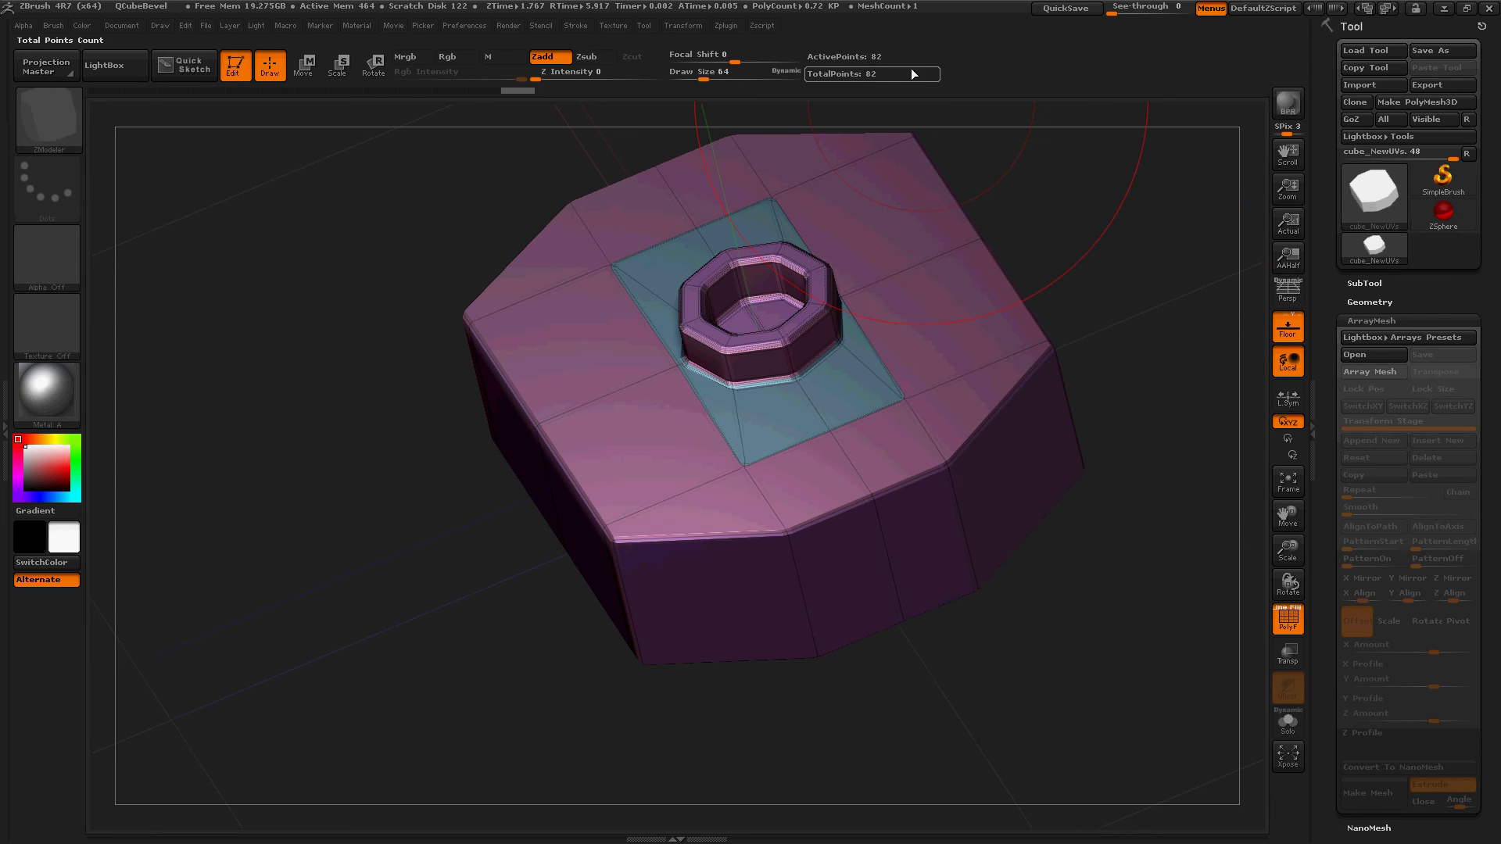
Face the ringed side of the block straight on and enable ArrayMesh with Transpose in Move mode
{"action": "mouse_move", "coordinate": [1086, 278]}
{"action": "left_mouse_down", "text": "shift"}
{"action": "mouse_move", "coordinate": [1113, 228]}
{"action": "mouse_move", "coordinate": [1000, 341]}
{"action": "left_mouse_up", "text": "shift"}
{"action": "left_click_drag", "start_coordinate": [1012, 245], "coordinate": [997, 485]}
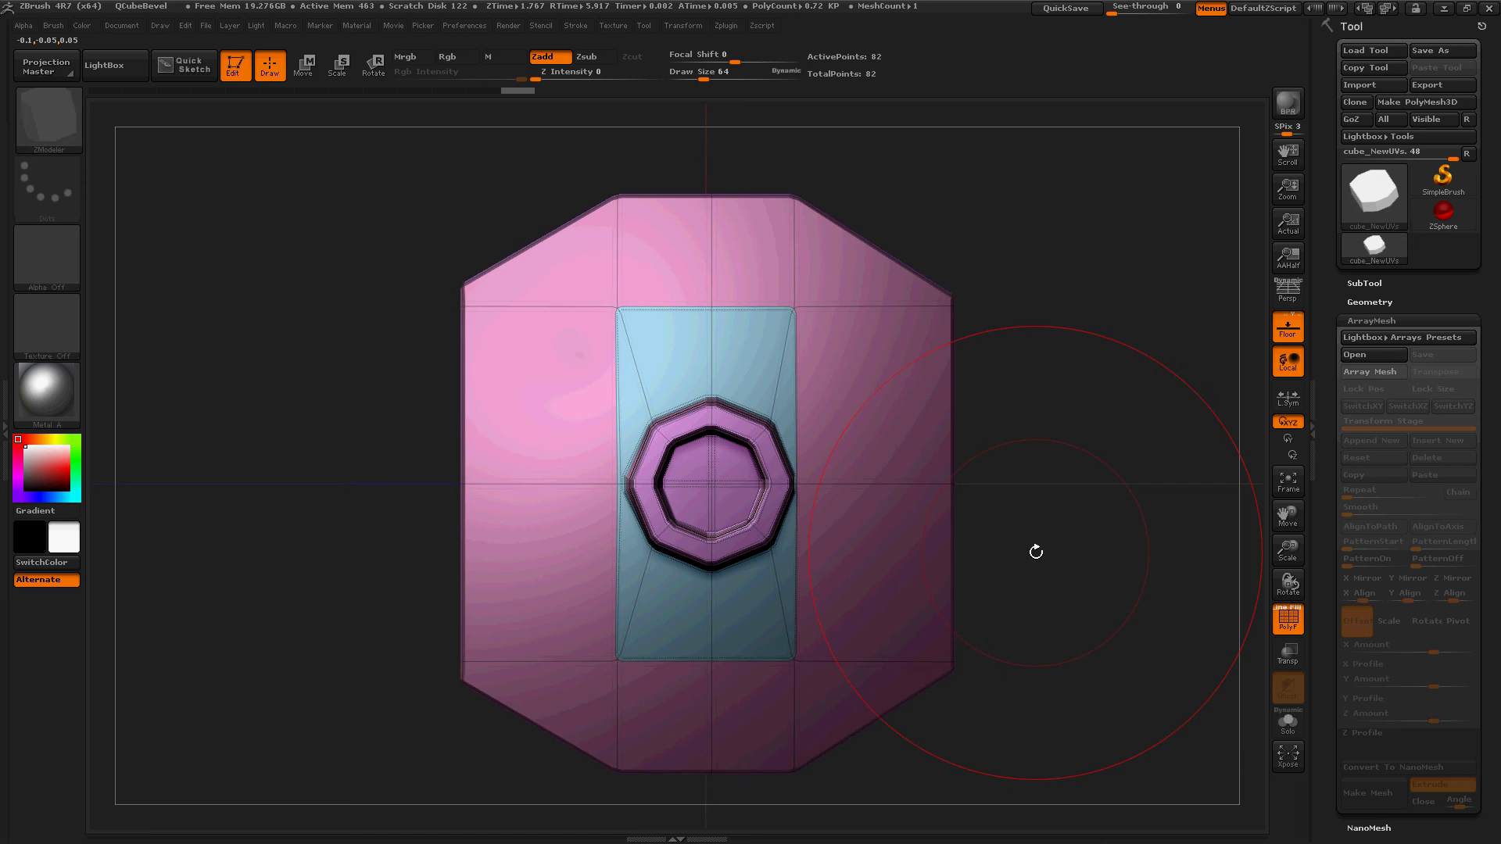
{"action": "mouse_move", "coordinate": [1035, 552]}
{"action": "right_mouse_down", "text": "ctrl"}
{"action": "mouse_move", "coordinate": [963, 496]}
{"action": "mouse_move", "coordinate": [890, 484]}
{"action": "right_mouse_up", "text": "ctrl"}
{"action": "left_click", "coordinate": [1365, 320]}
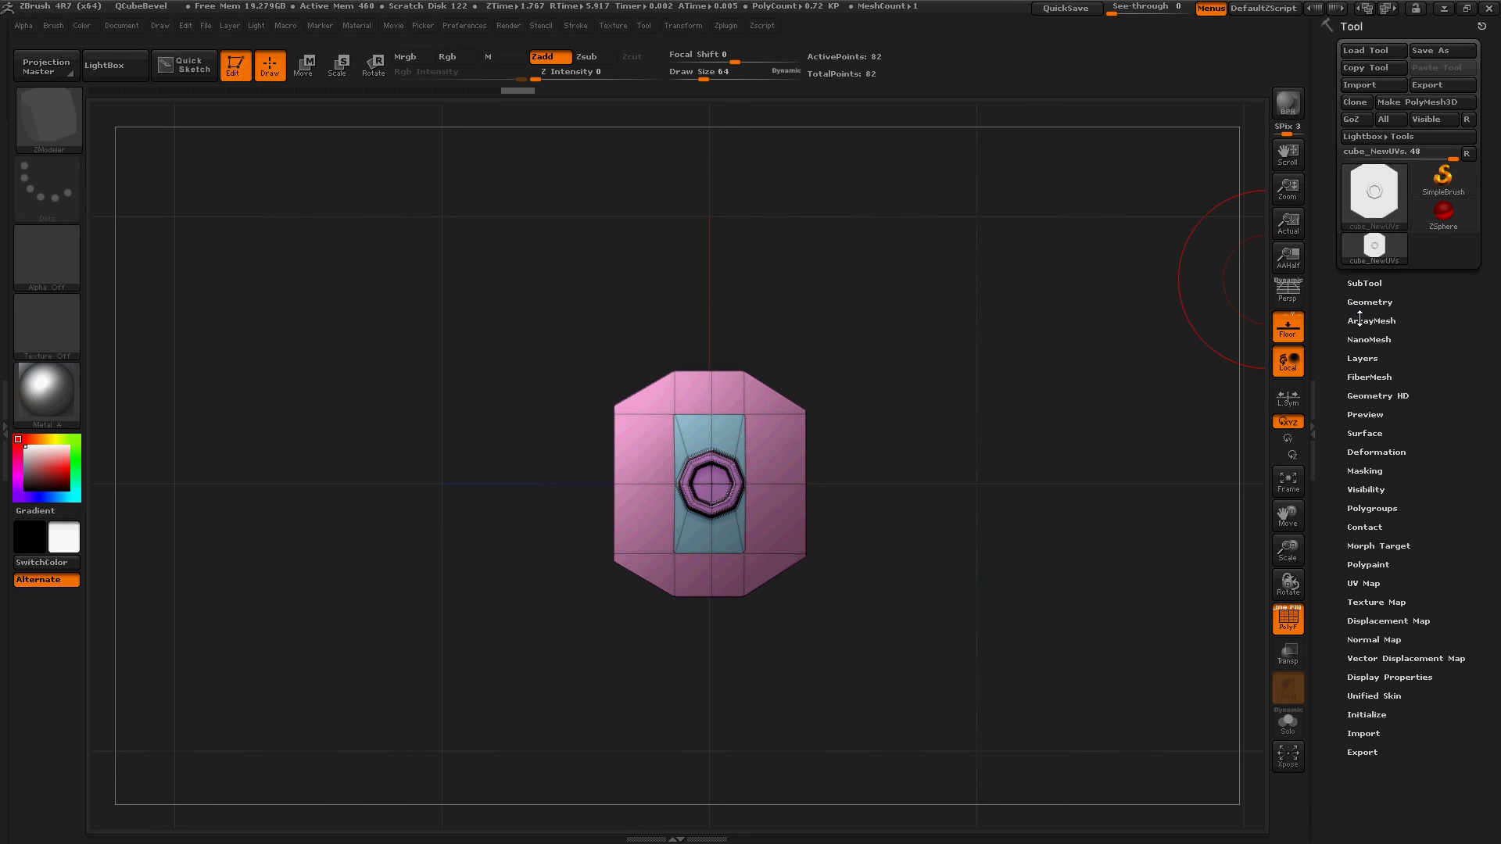
{"action": "left_click", "coordinate": [1361, 319]}
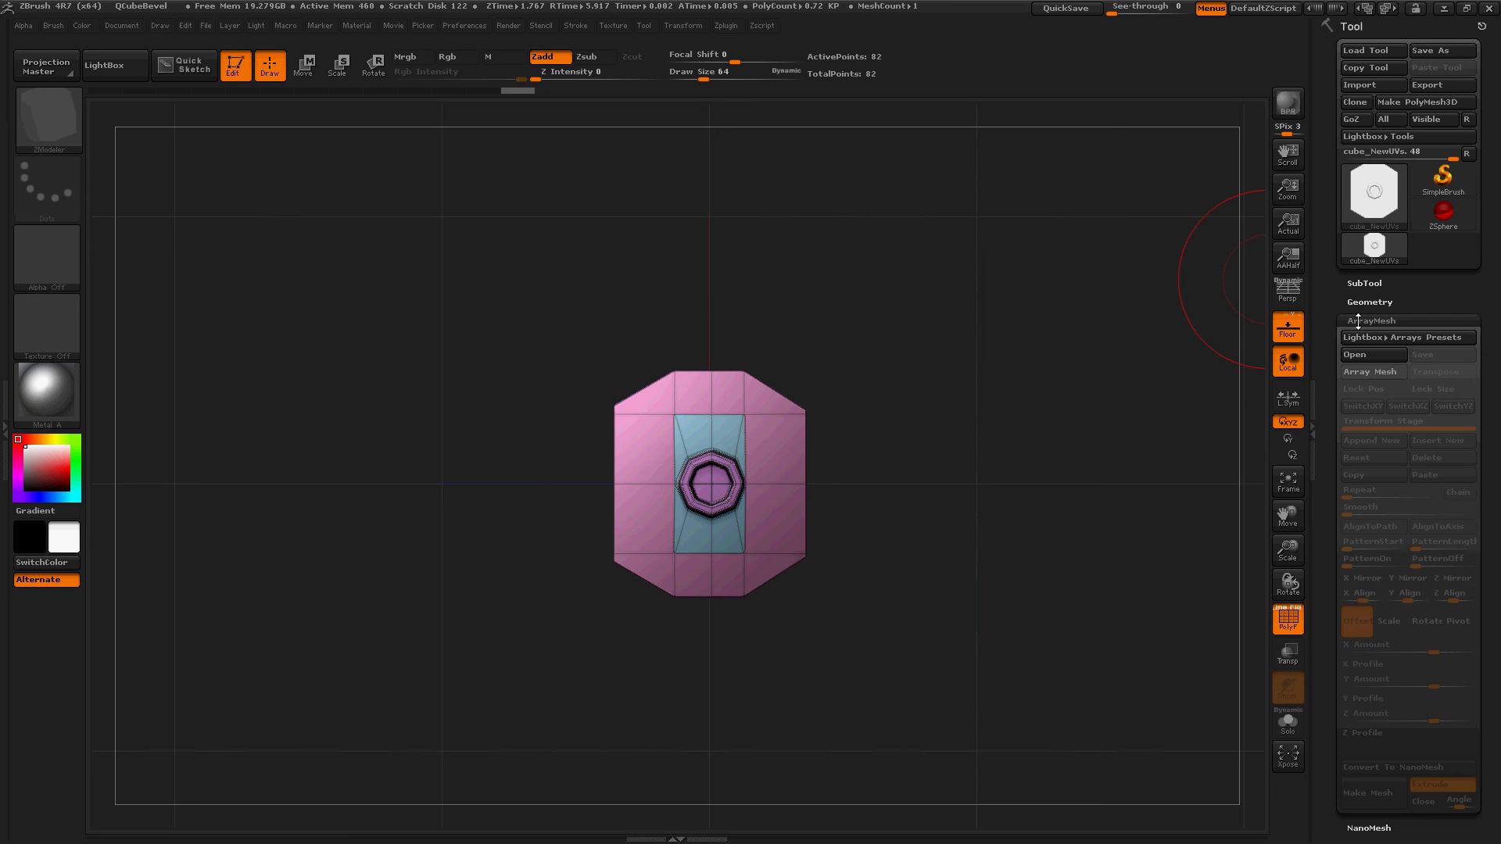
{"action": "left_click", "coordinate": [1367, 377]}
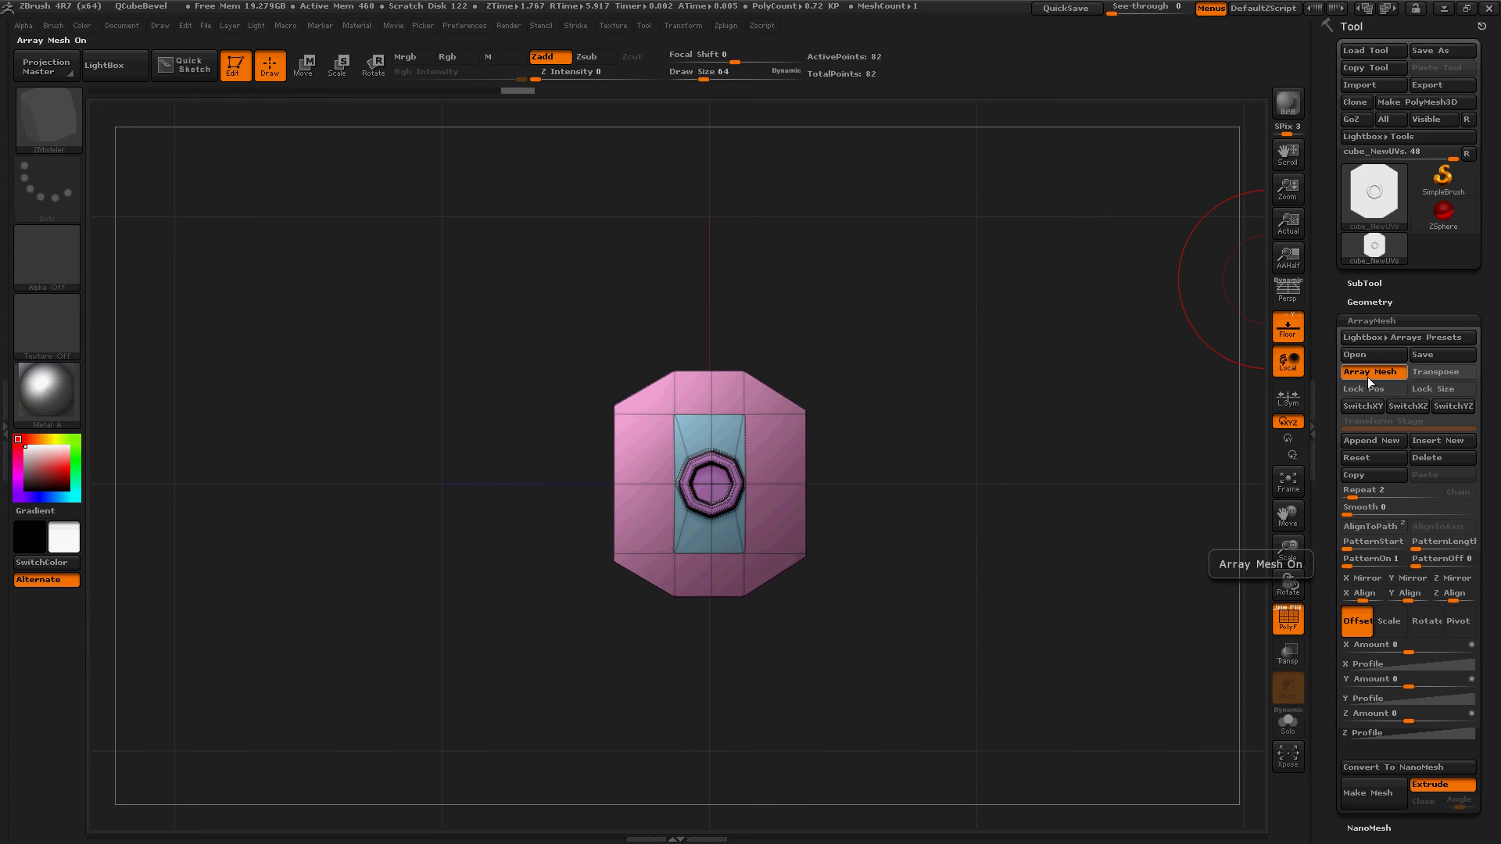
{"action": "left_click", "coordinate": [1440, 372]}
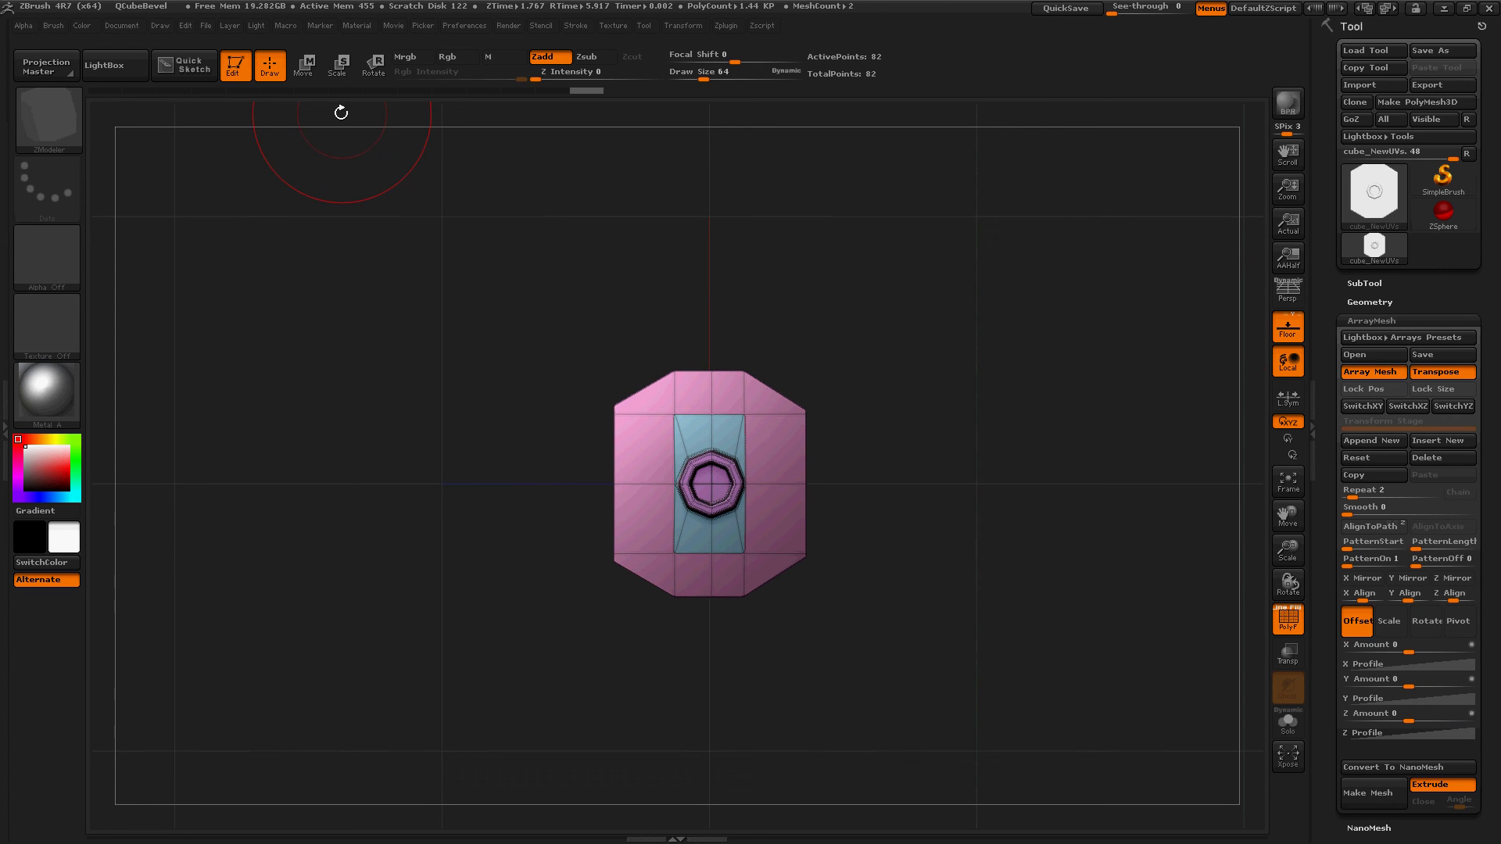
{"action": "left_click", "coordinate": [307, 66]}
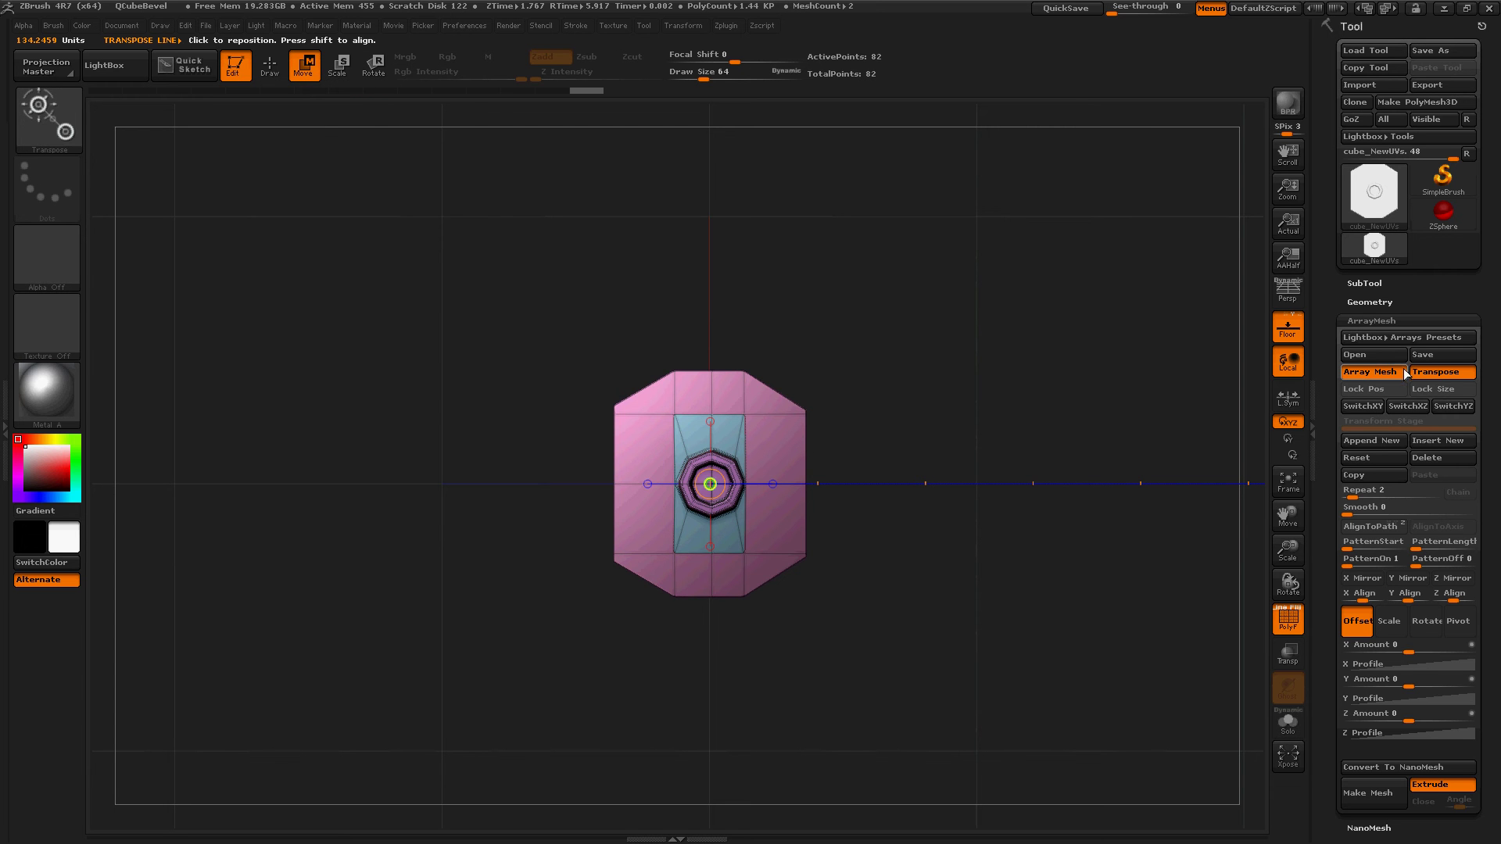
Offset the array copy 3.74 along the Z axis using the transpose line
{"action": "left_click", "coordinate": [685, 421]}
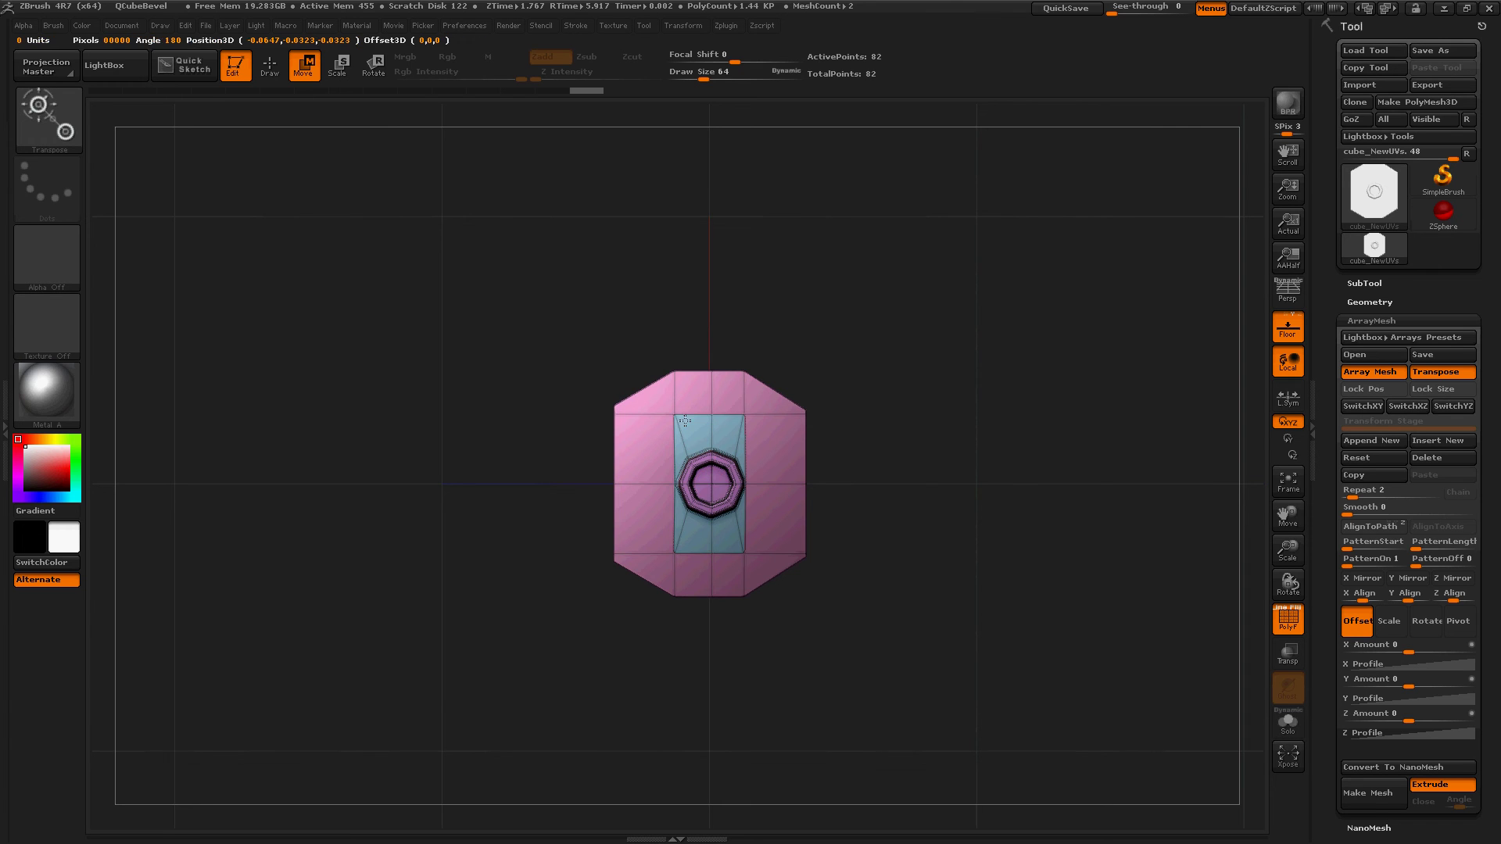
{"action": "left_click_drag", "start_coordinate": [822, 419], "coordinate": [873, 418]}
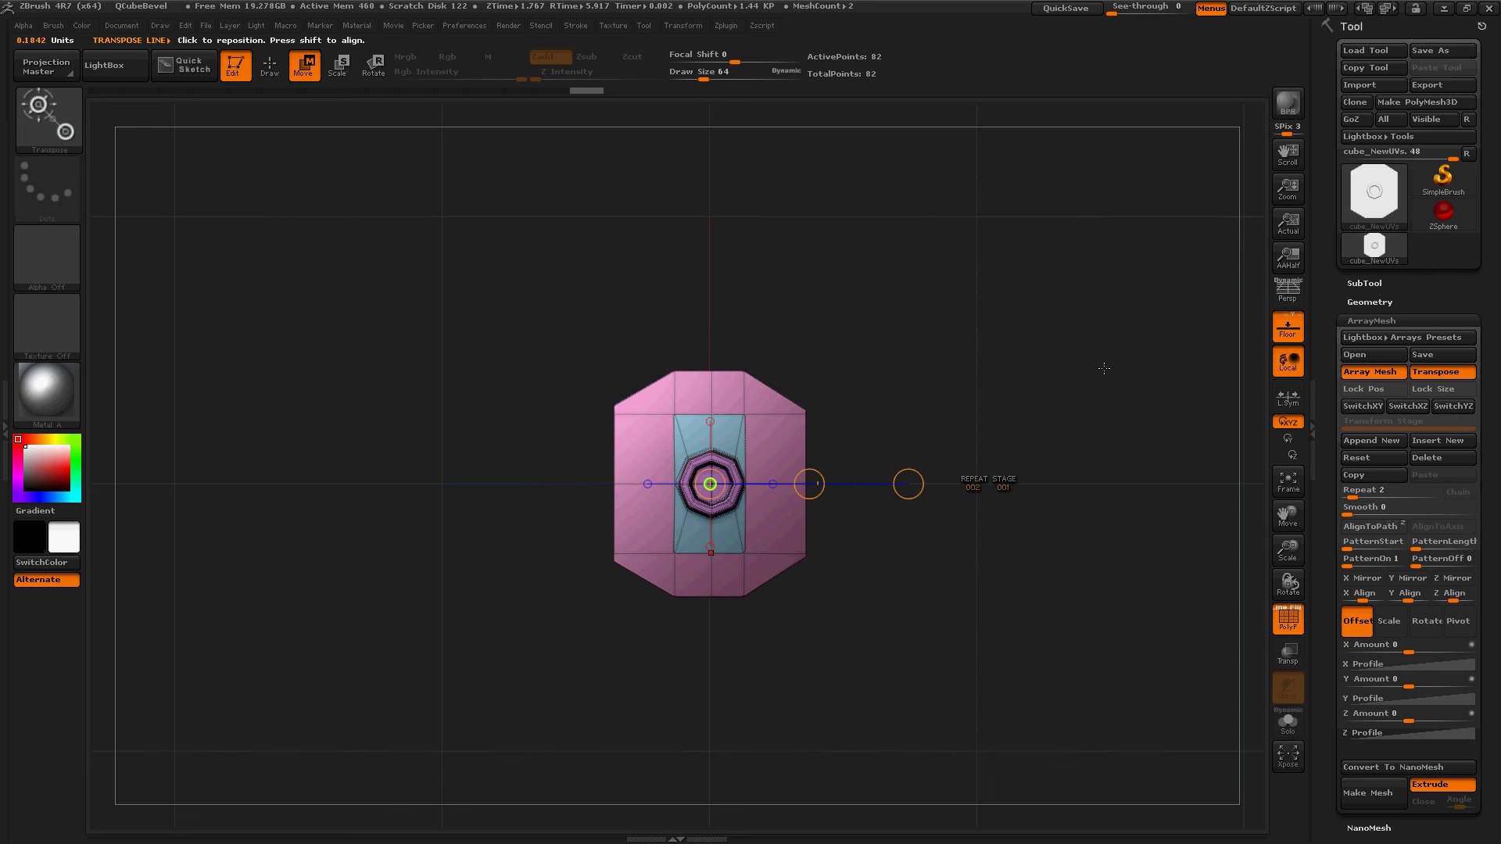
{"action": "mouse_move", "coordinate": [729, 443]}
{"action": "left_mouse_down"}
{"action": "mouse_move", "coordinate": [907, 440]}
{"action": "mouse_move", "coordinate": [929, 405]}
{"action": "left_mouse_up"}
{"action": "left_click_drag", "start_coordinate": [810, 484], "coordinate": [993, 504]}
{"action": "left_click_drag", "start_coordinate": [1100, 504], "coordinate": [1209, 484]}
{"action": "left_click_drag", "start_coordinate": [1318, 484], "coordinate": [1412, 480]}
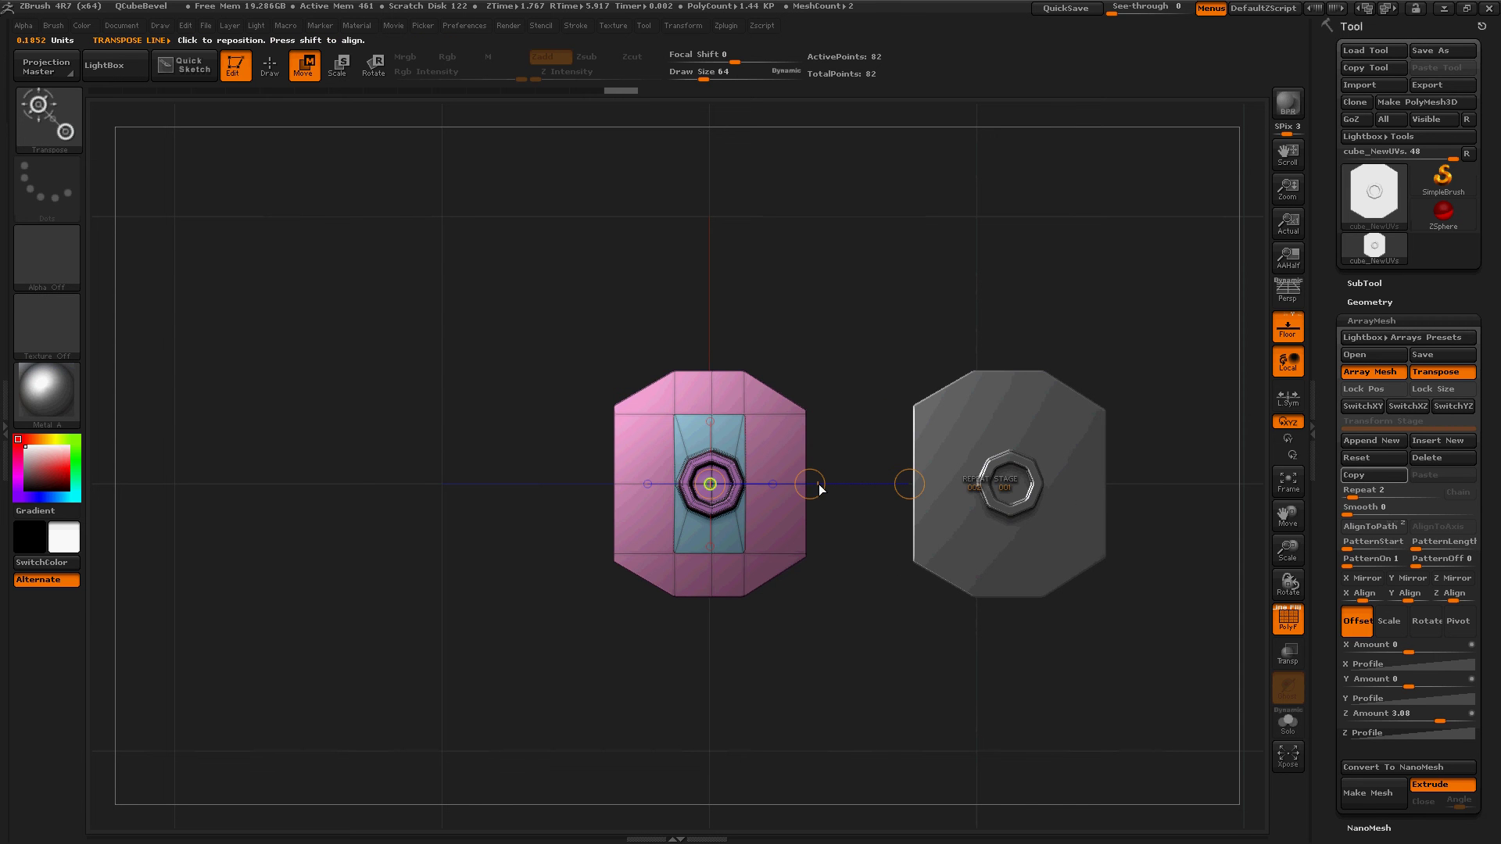
{"action": "left_click", "coordinate": [825, 489]}
{"action": "left_click_drag", "start_coordinate": [903, 490], "coordinate": [939, 492]}
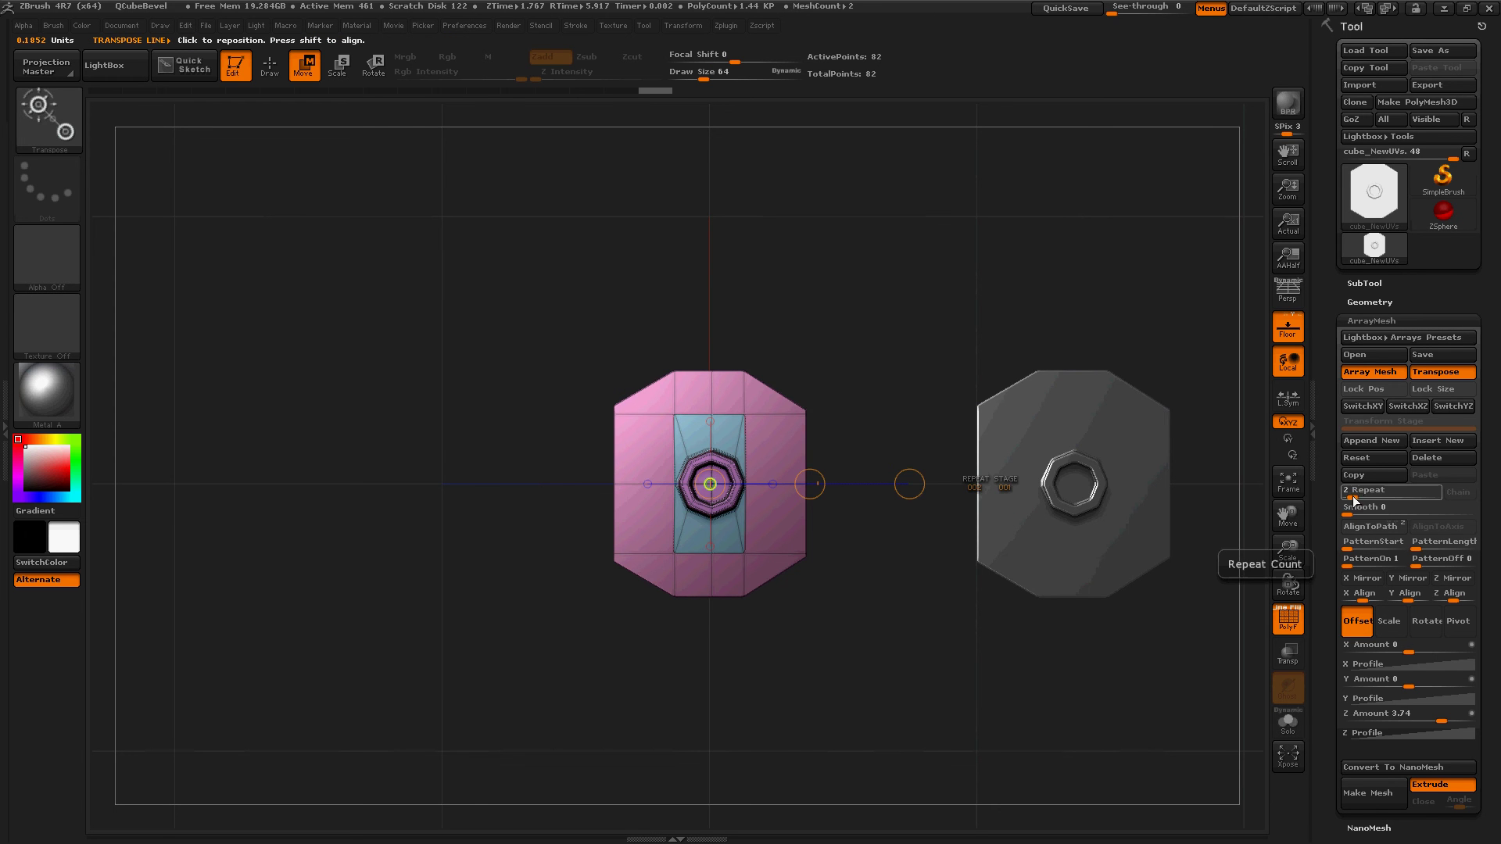
Set the first array stage's repeat count to 8 and frame the whole row with space around it
{"action": "left_click_drag", "start_coordinate": [1352, 495], "coordinate": [1363, 496]}
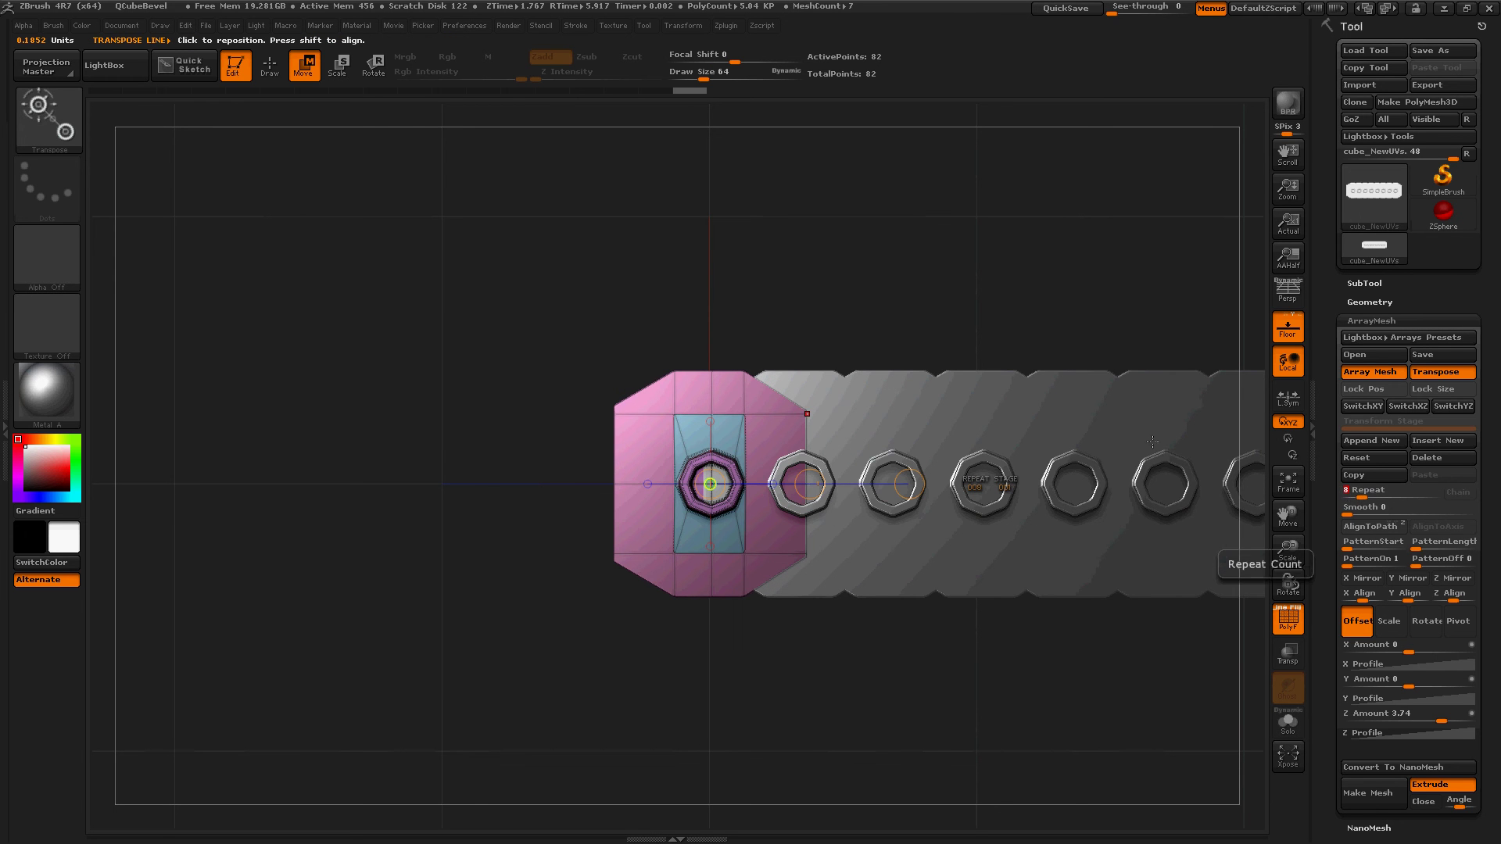
{"action": "key", "text": "f"}
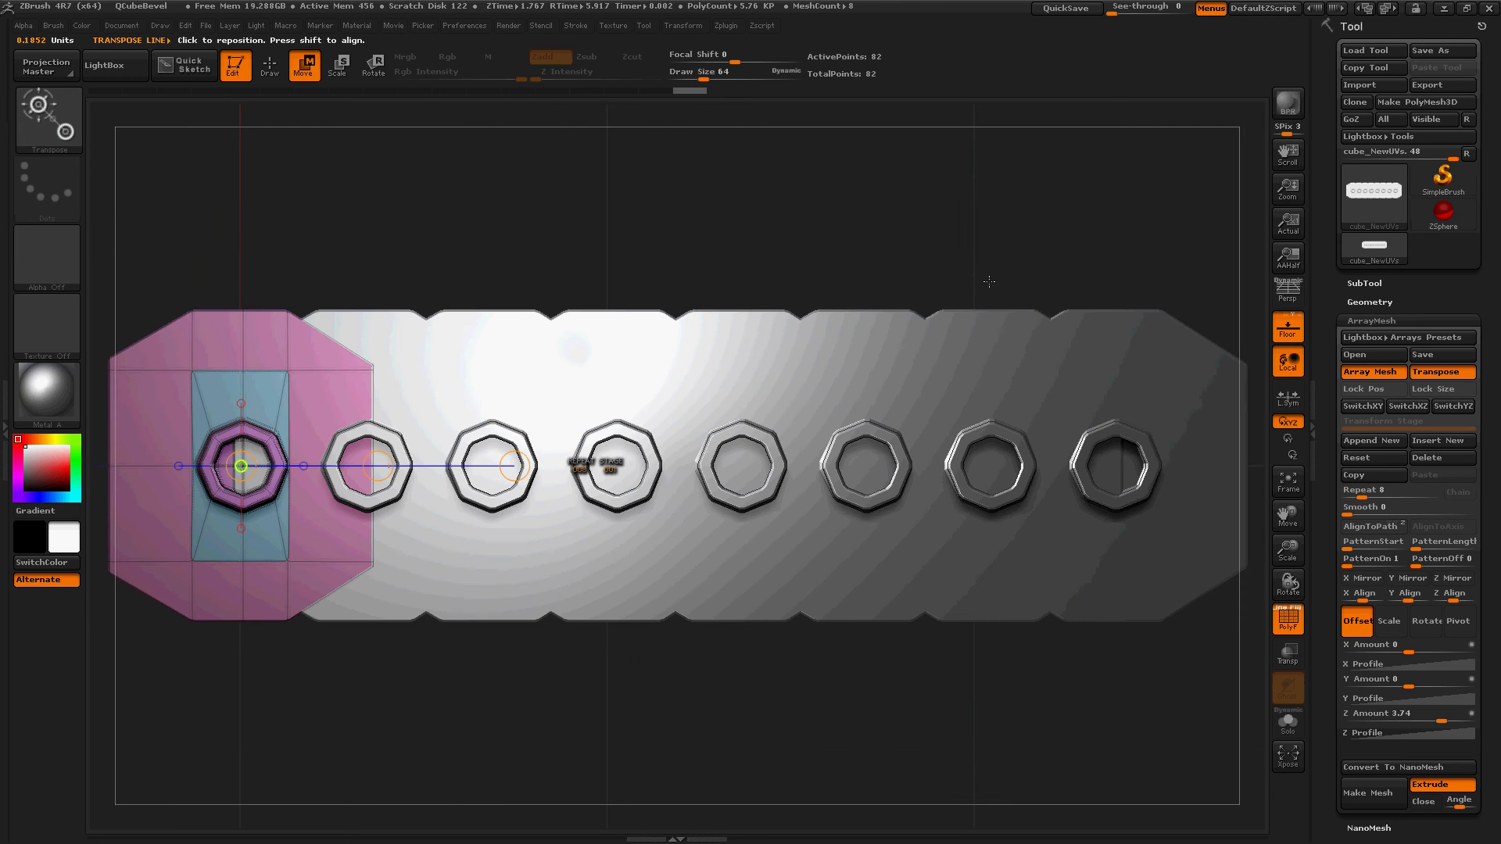
{"action": "key", "text": "ctrl"}
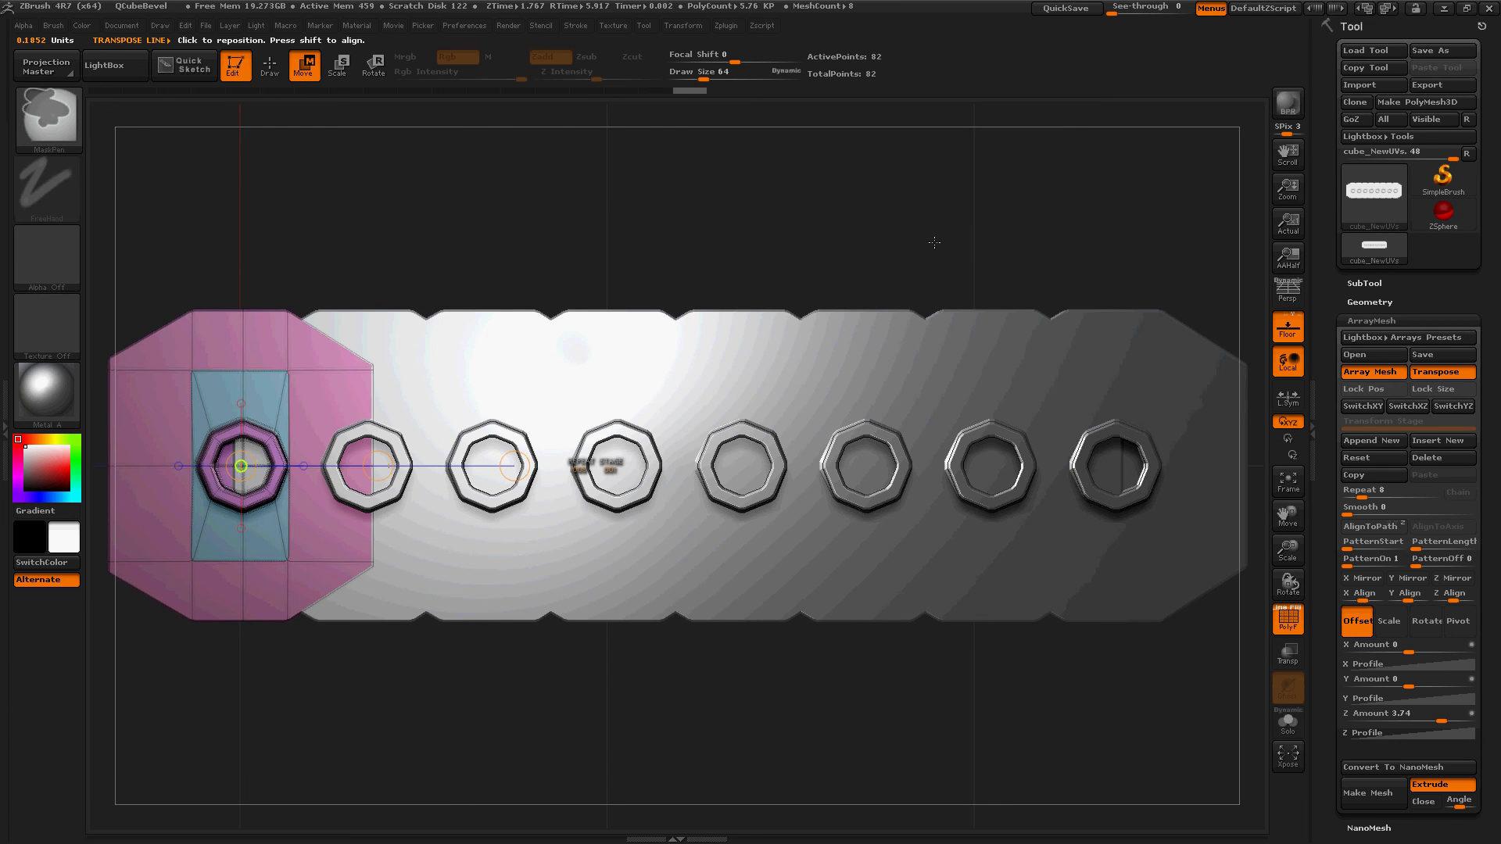
{"action": "right_click_drag", "start_coordinate": [893, 237], "coordinate": [871, 238], "text": "ctrl"}
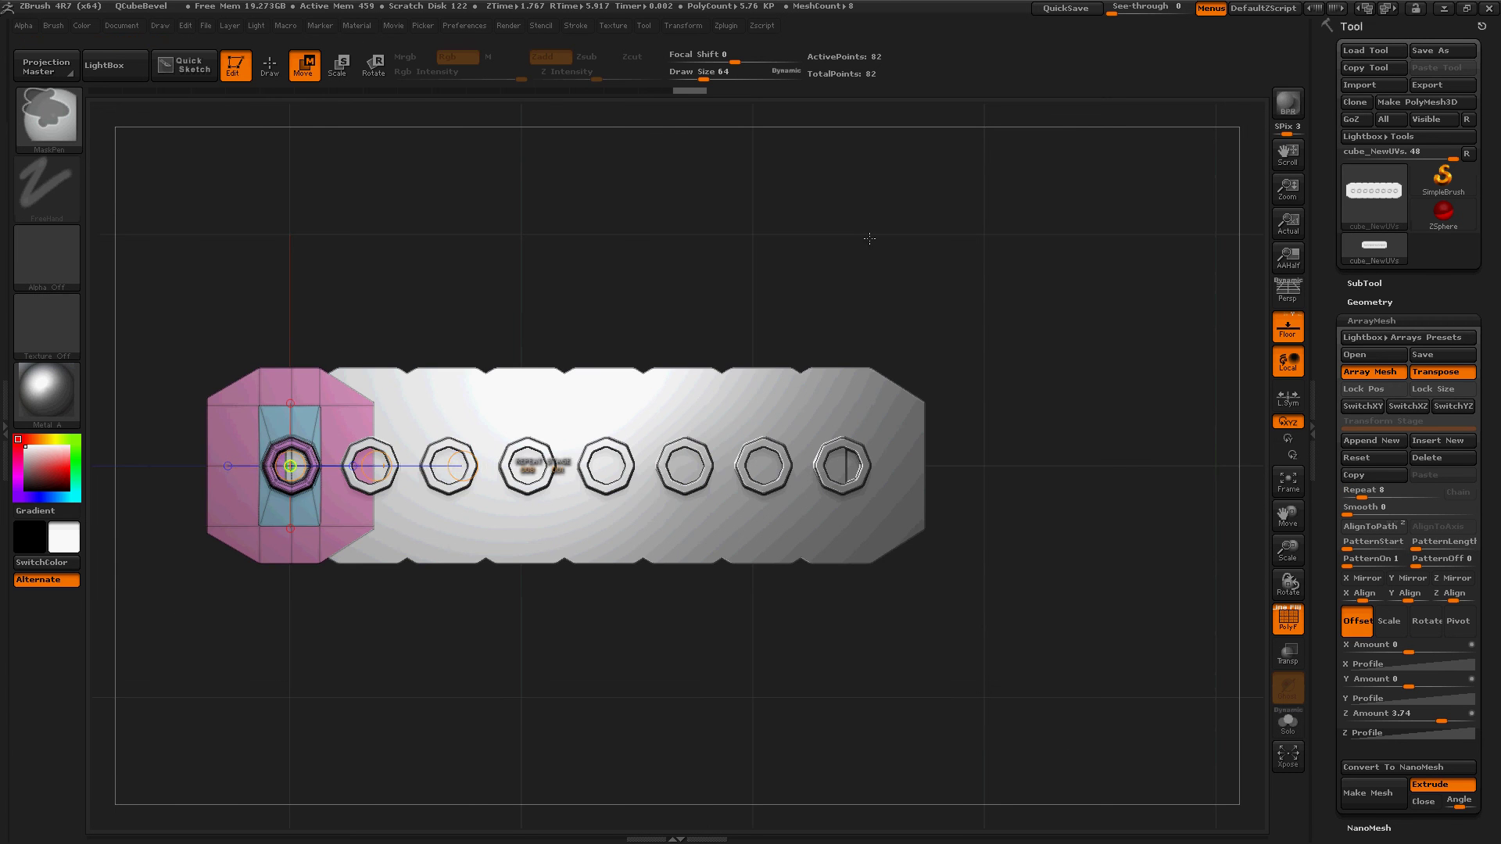
Append a second array stage offset -1.6 along X and set its repeat count to 15
{"action": "left_click", "coordinate": [1376, 444]}
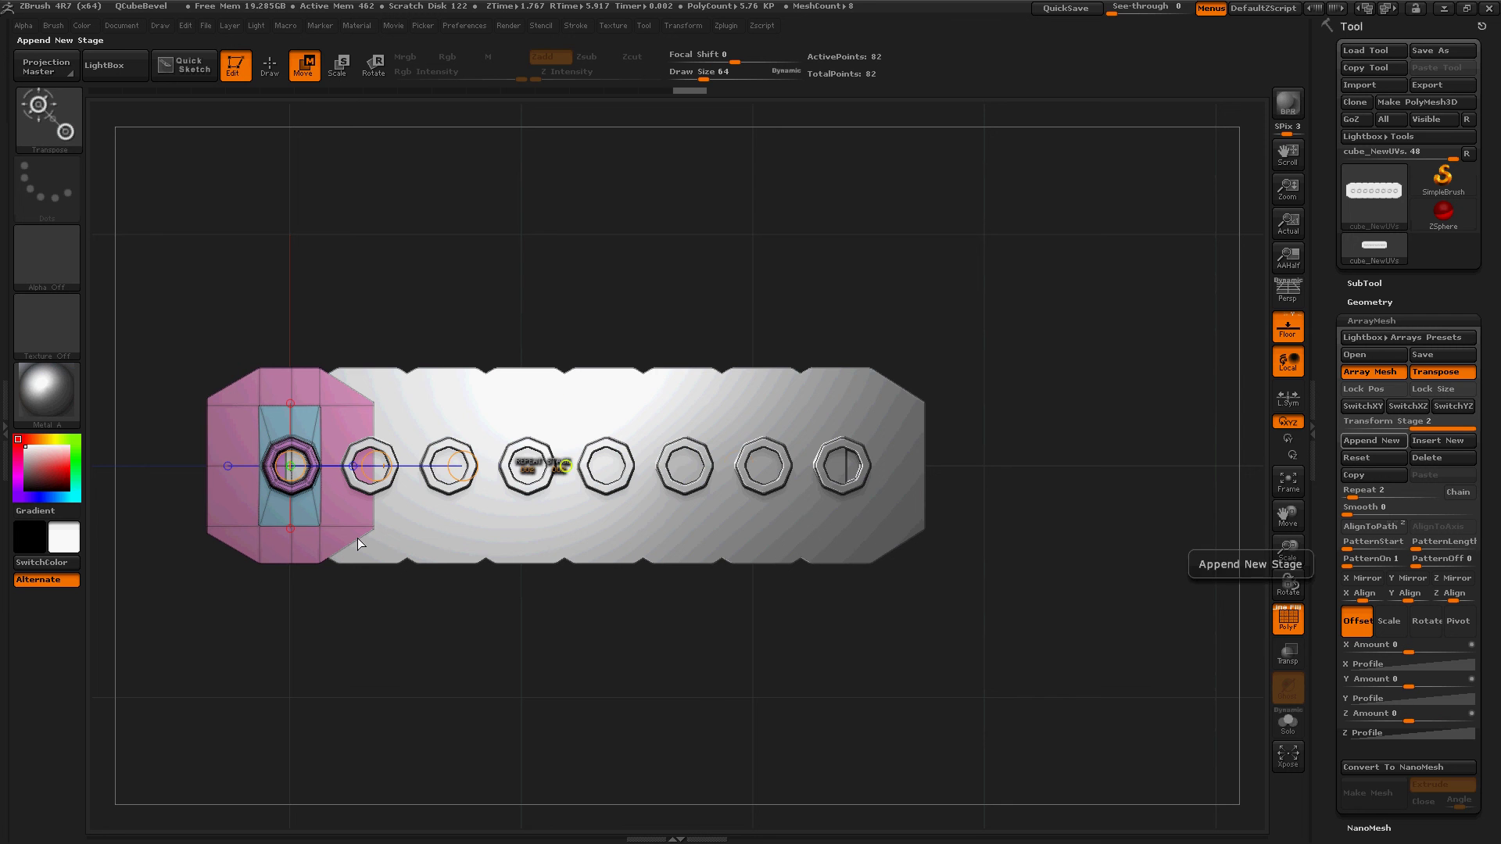
{"action": "left_click_drag", "start_coordinate": [291, 565], "coordinate": [300, 331]}
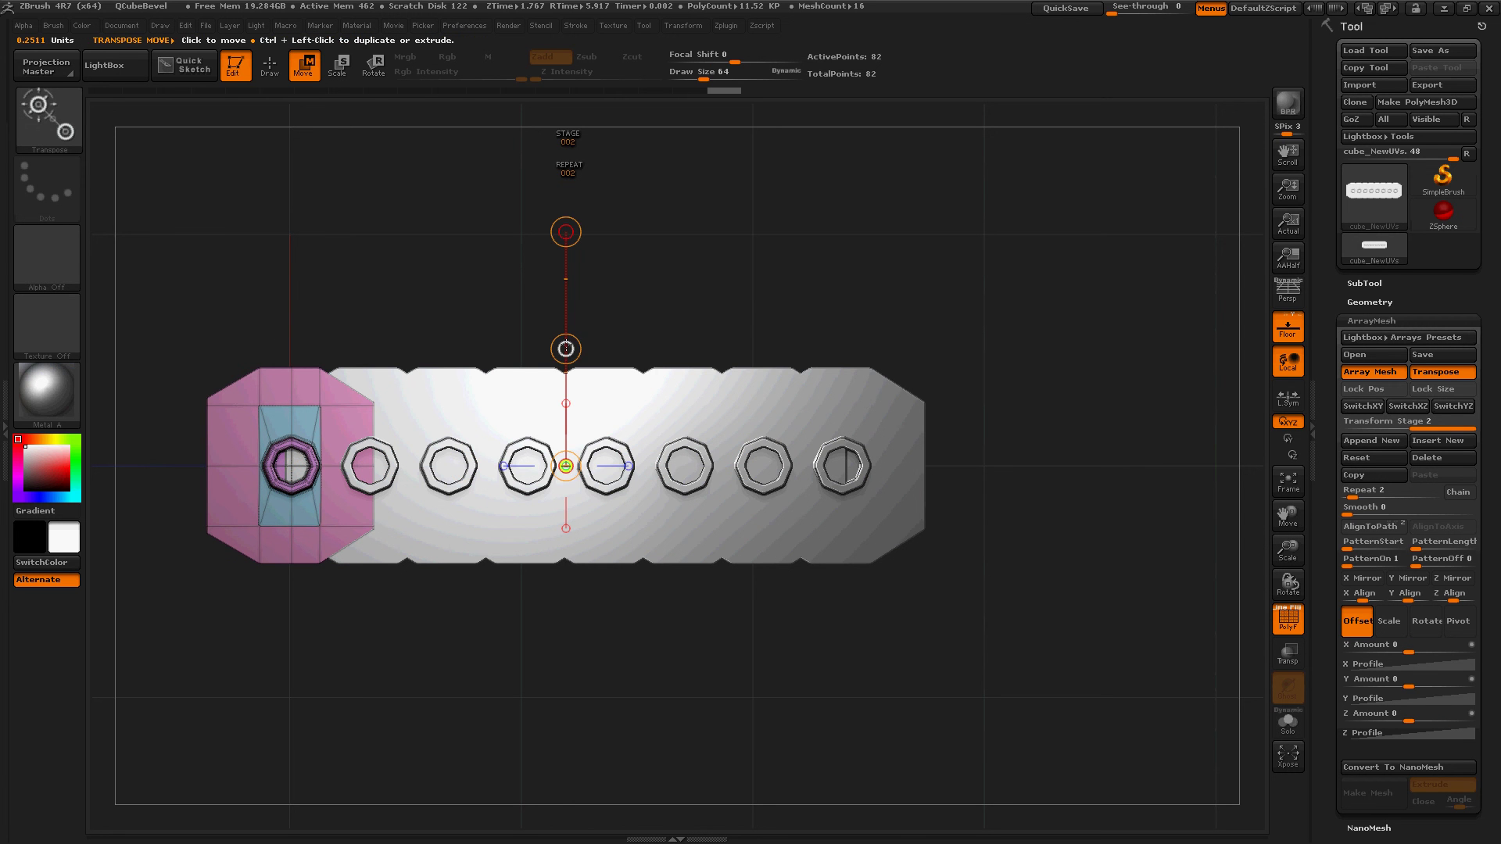
{"action": "left_click_drag", "start_coordinate": [566, 349], "coordinate": [582, 36]}
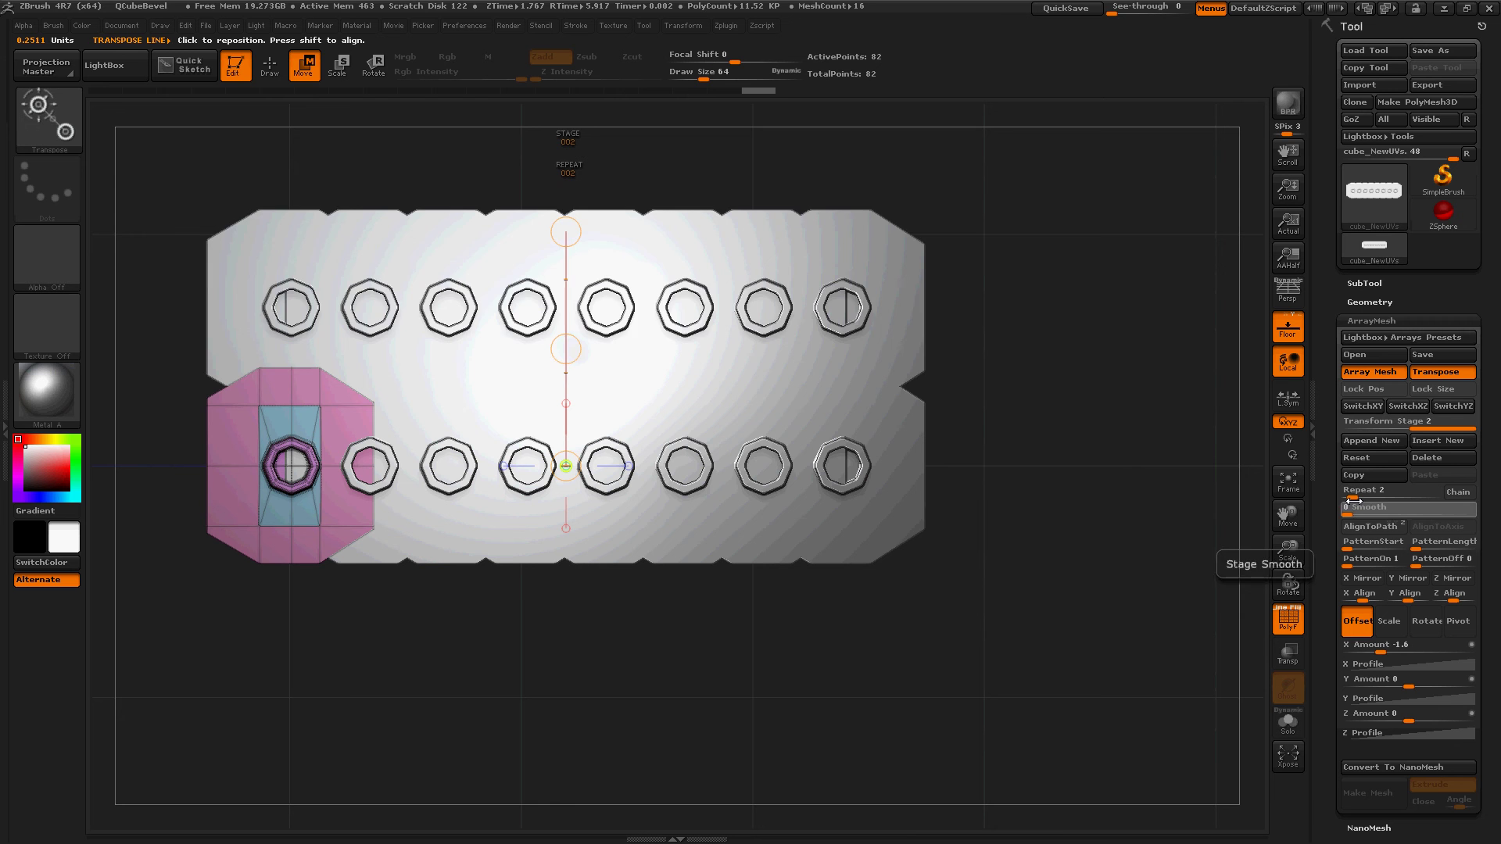
{"action": "mouse_move", "coordinate": [1350, 507]}
{"action": "left_mouse_down"}
{"action": "mouse_move", "coordinate": [1312, 508]}
{"action": "mouse_move", "coordinate": [1368, 498]}
{"action": "left_mouse_up"}
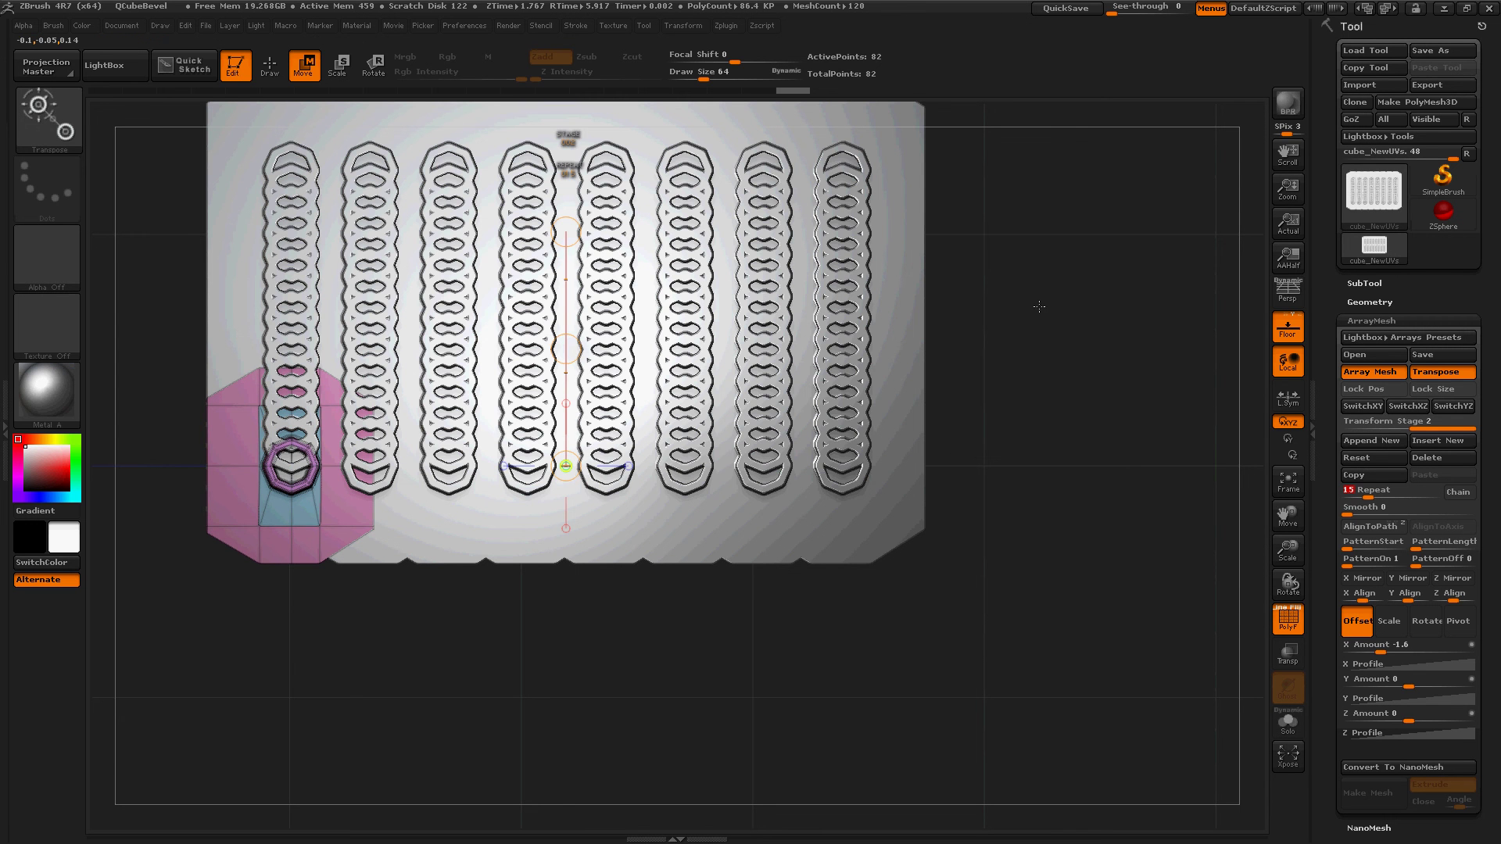
Set the second array stage's offset to -2.95 along X with the transpose line and the first stage's repeat count to 22
{"action": "left_click_drag", "start_coordinate": [1039, 306], "coordinate": [1069, 450], "text": "alt"}
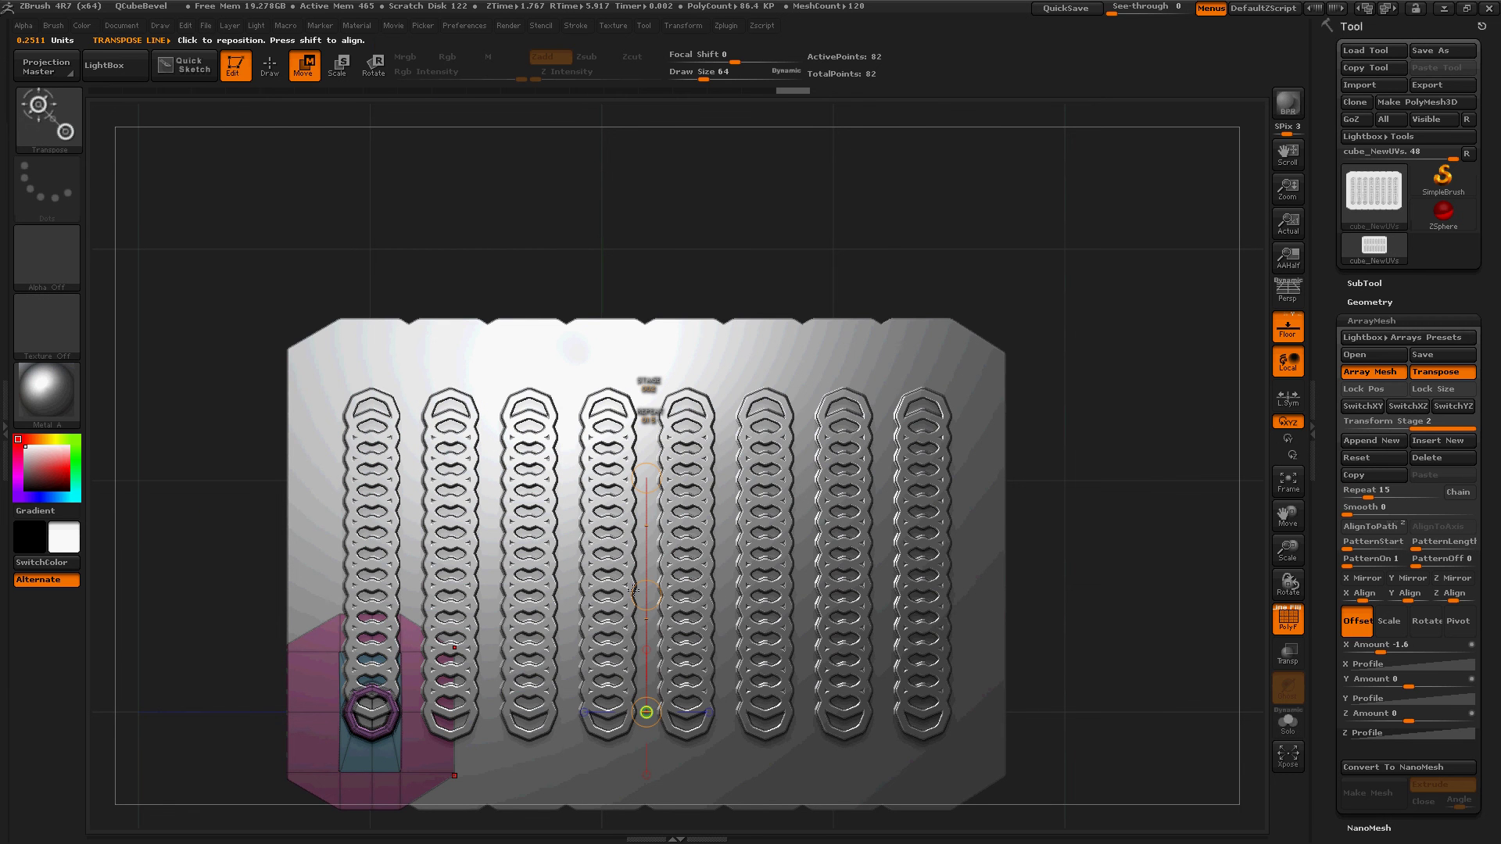
{"action": "left_click_drag", "start_coordinate": [646, 595], "coordinate": [657, 327]}
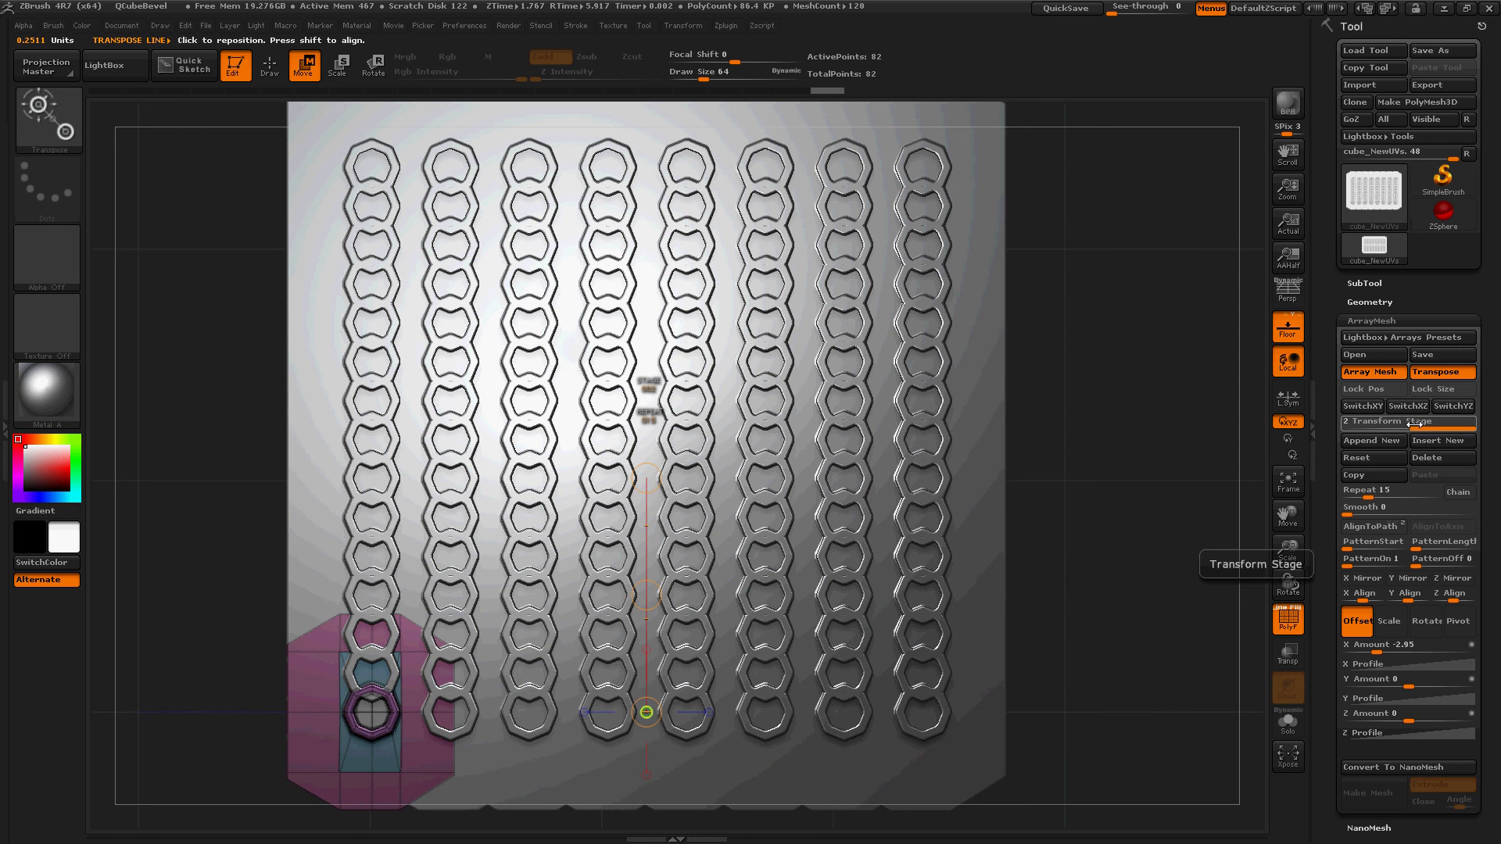
{"action": "left_click_drag", "start_coordinate": [1414, 425], "coordinate": [1369, 432]}
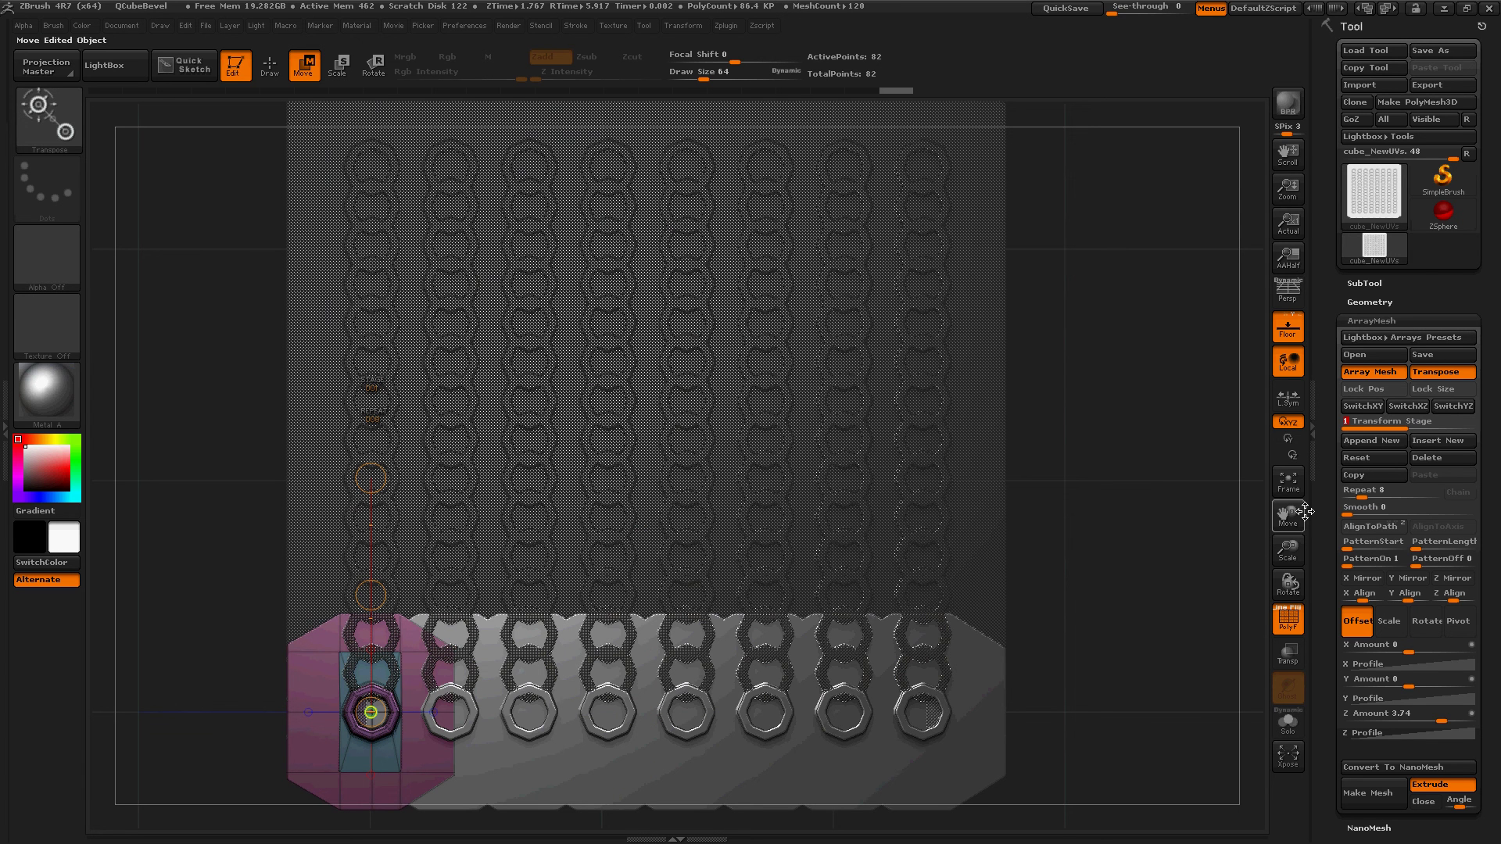
{"action": "left_click", "coordinate": [1361, 507]}
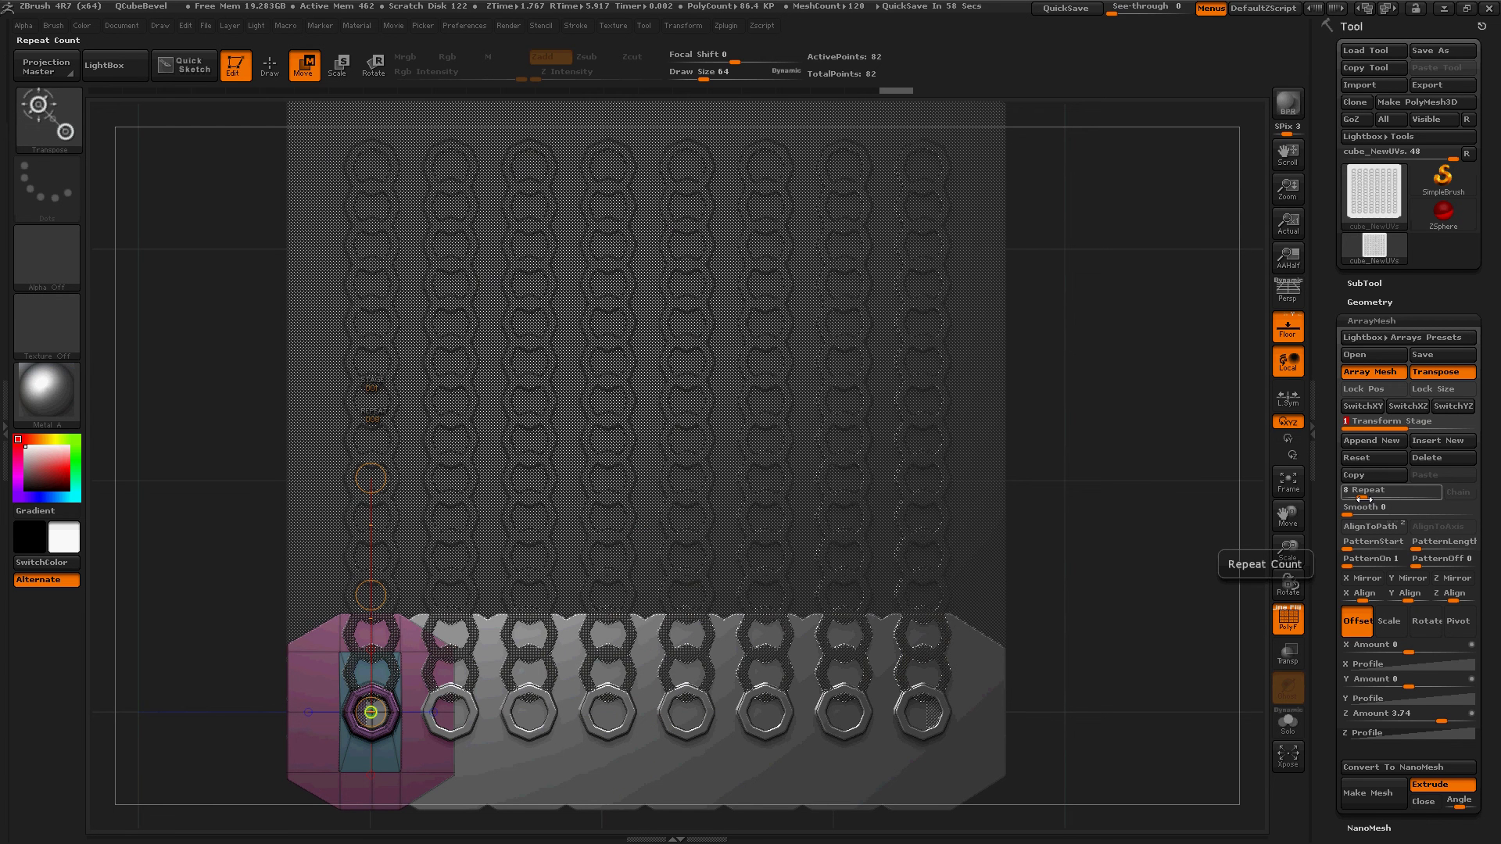
{"action": "left_click_drag", "start_coordinate": [1365, 498], "coordinate": [1374, 499]}
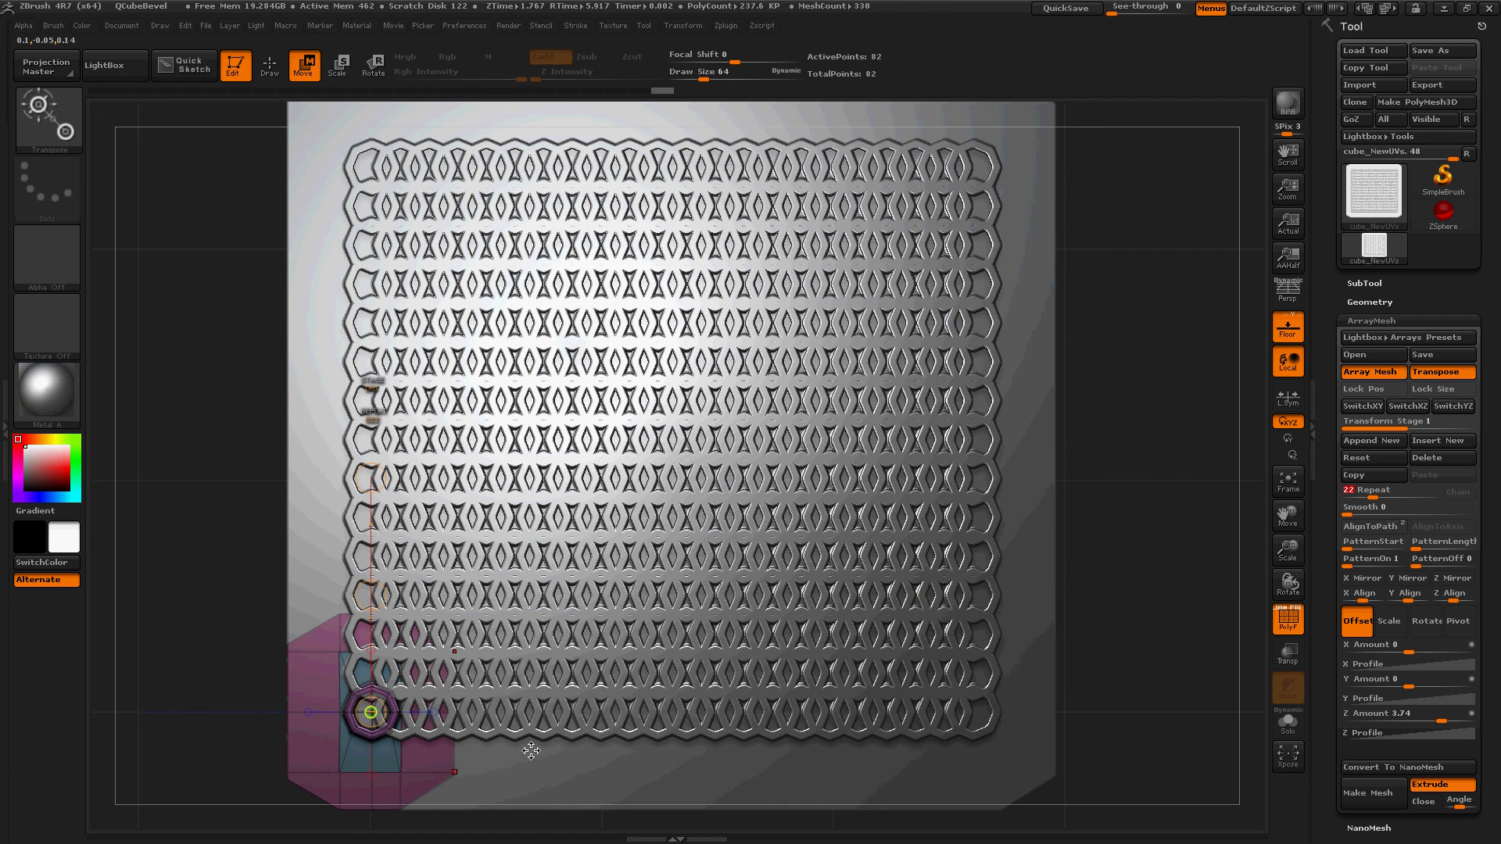
Redraw the transpose line along the bottom row and widen the first array stage's Z offset to about 5.83
{"action": "left_click_drag", "start_coordinate": [492, 772], "coordinate": [522, 768]}
{"action": "left_click_drag", "start_coordinate": [899, 755], "coordinate": [1035, 768]}
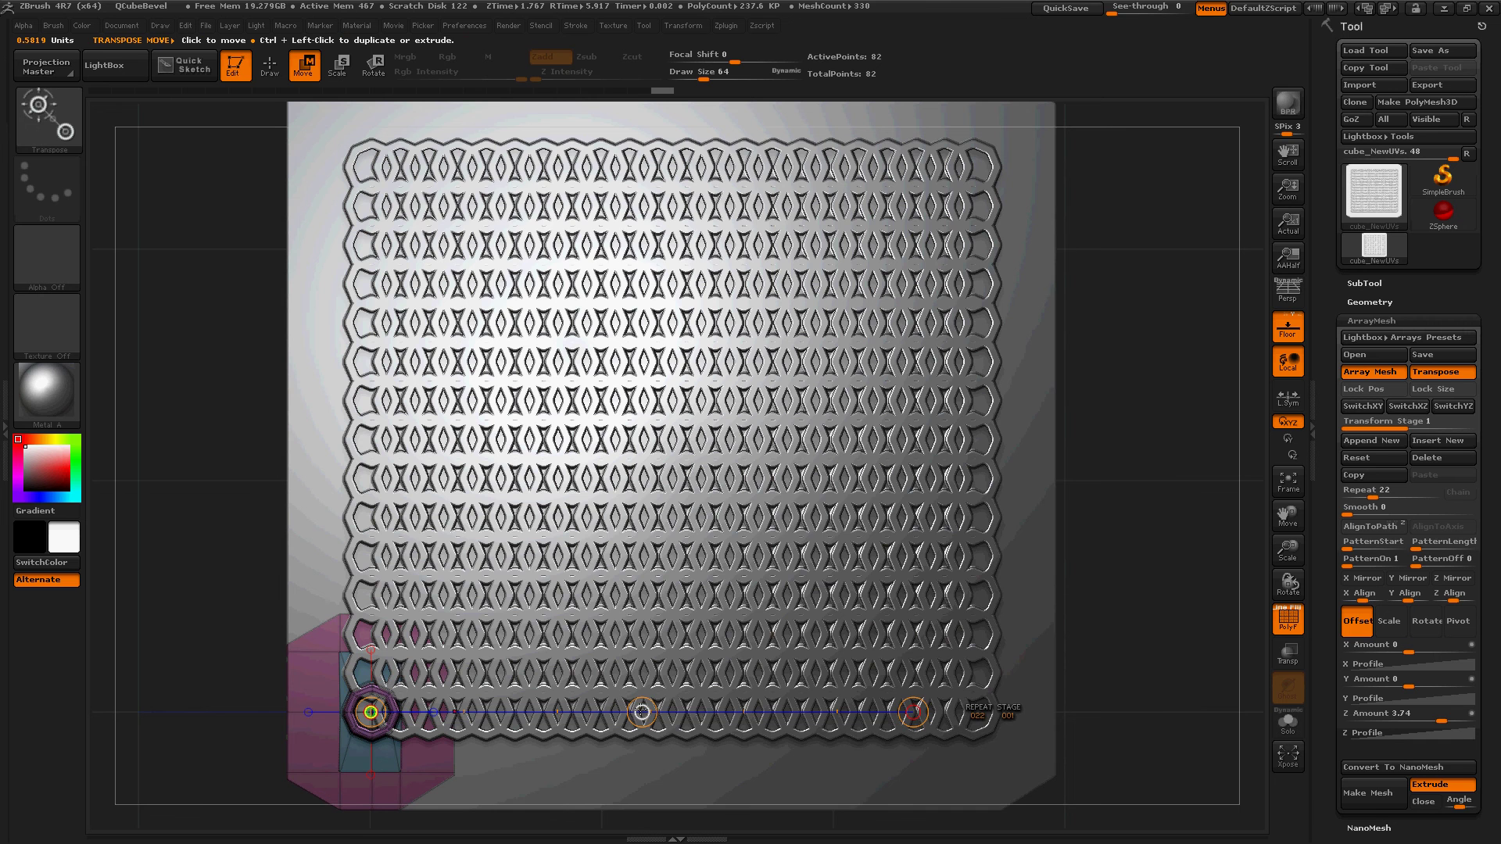
{"action": "left_click_drag", "start_coordinate": [641, 712], "coordinate": [727, 713]}
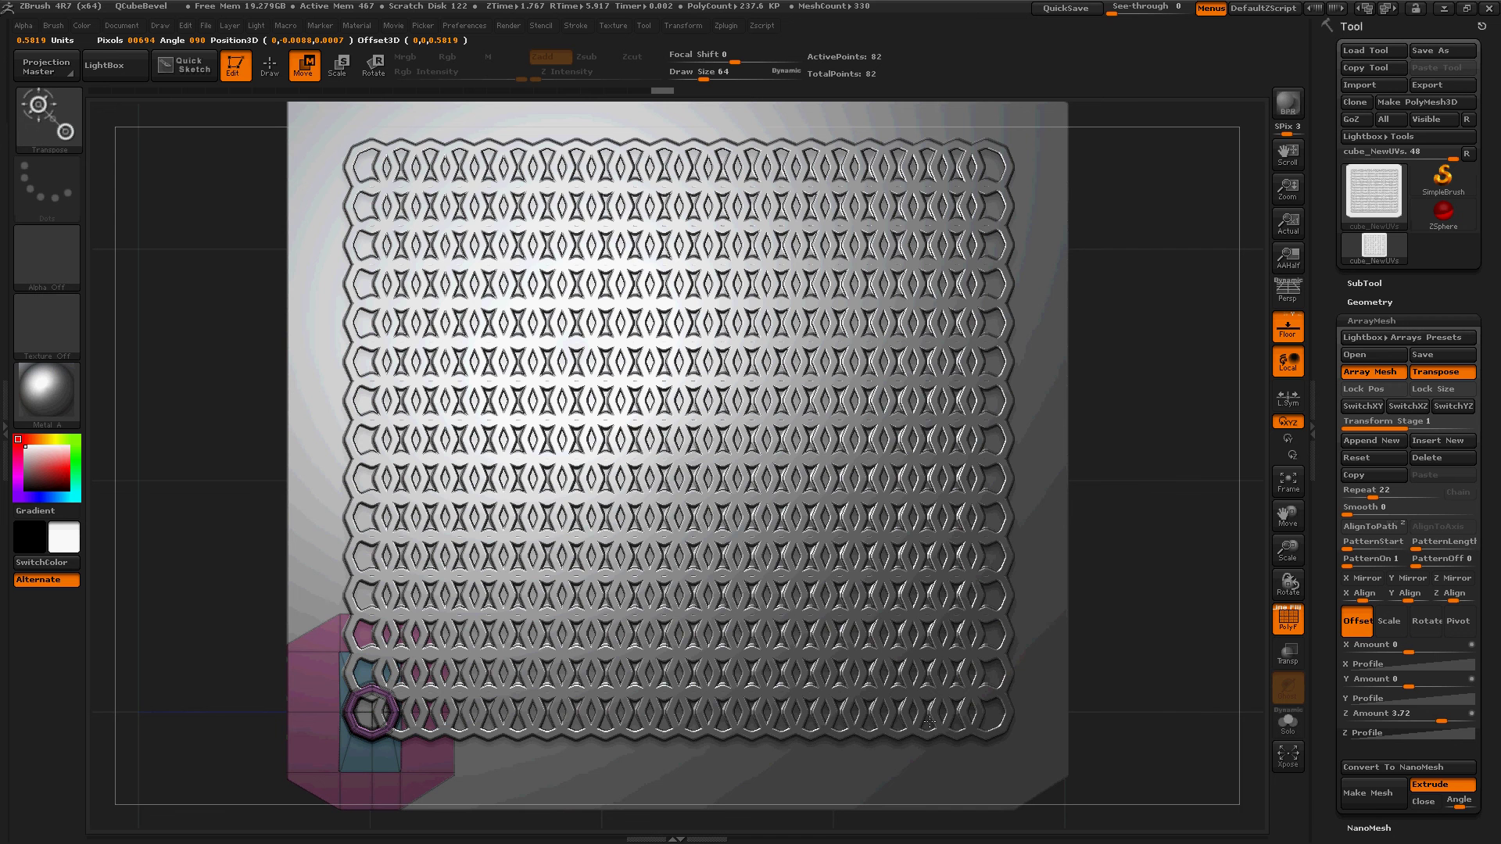
{"action": "left_click_drag", "start_coordinate": [929, 720], "coordinate": [933, 721]}
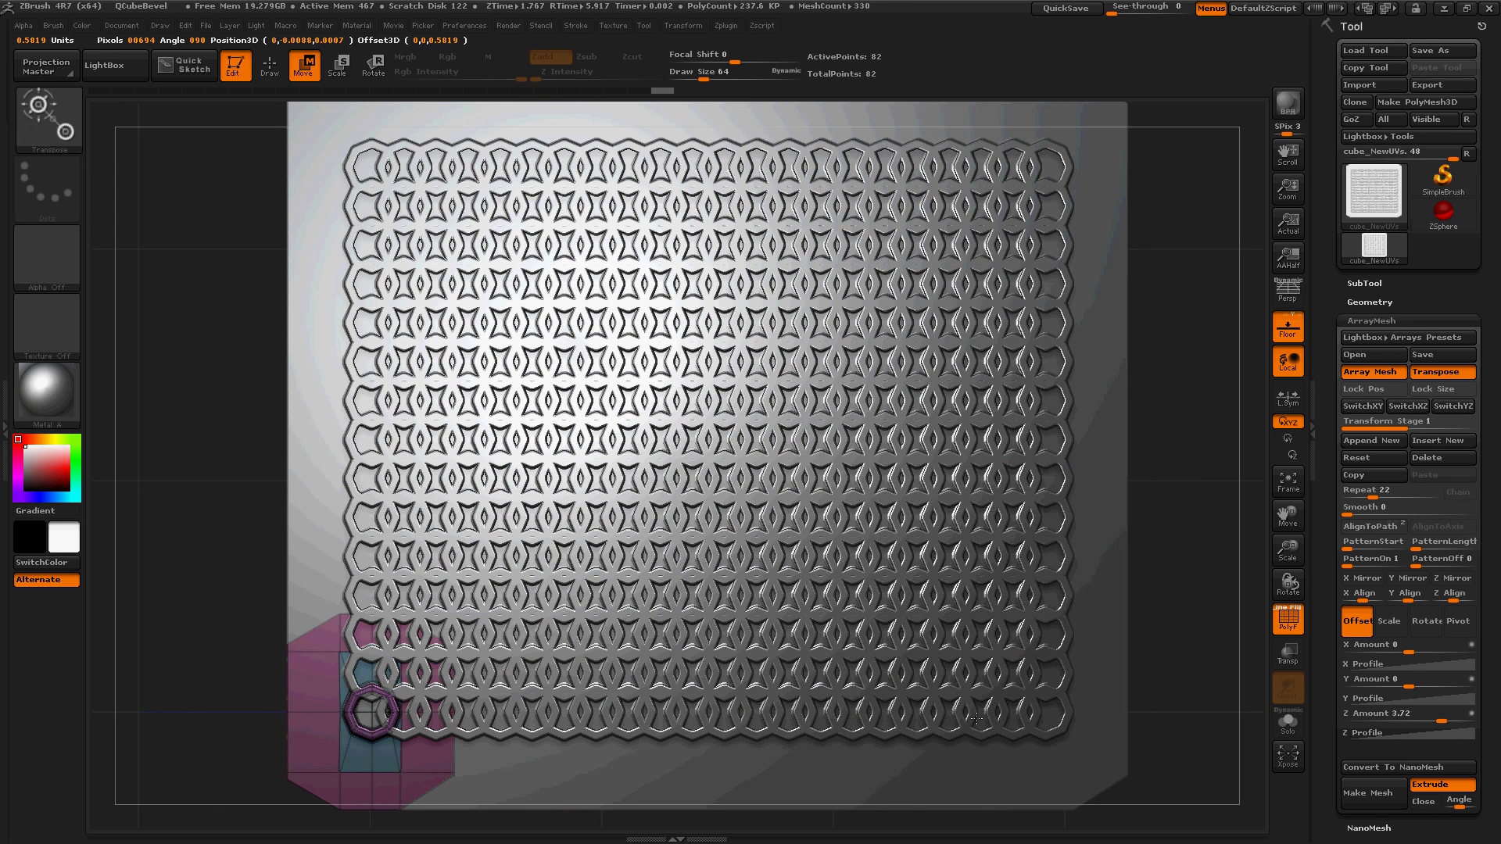
{"action": "key", "text": "ctrl+z"}
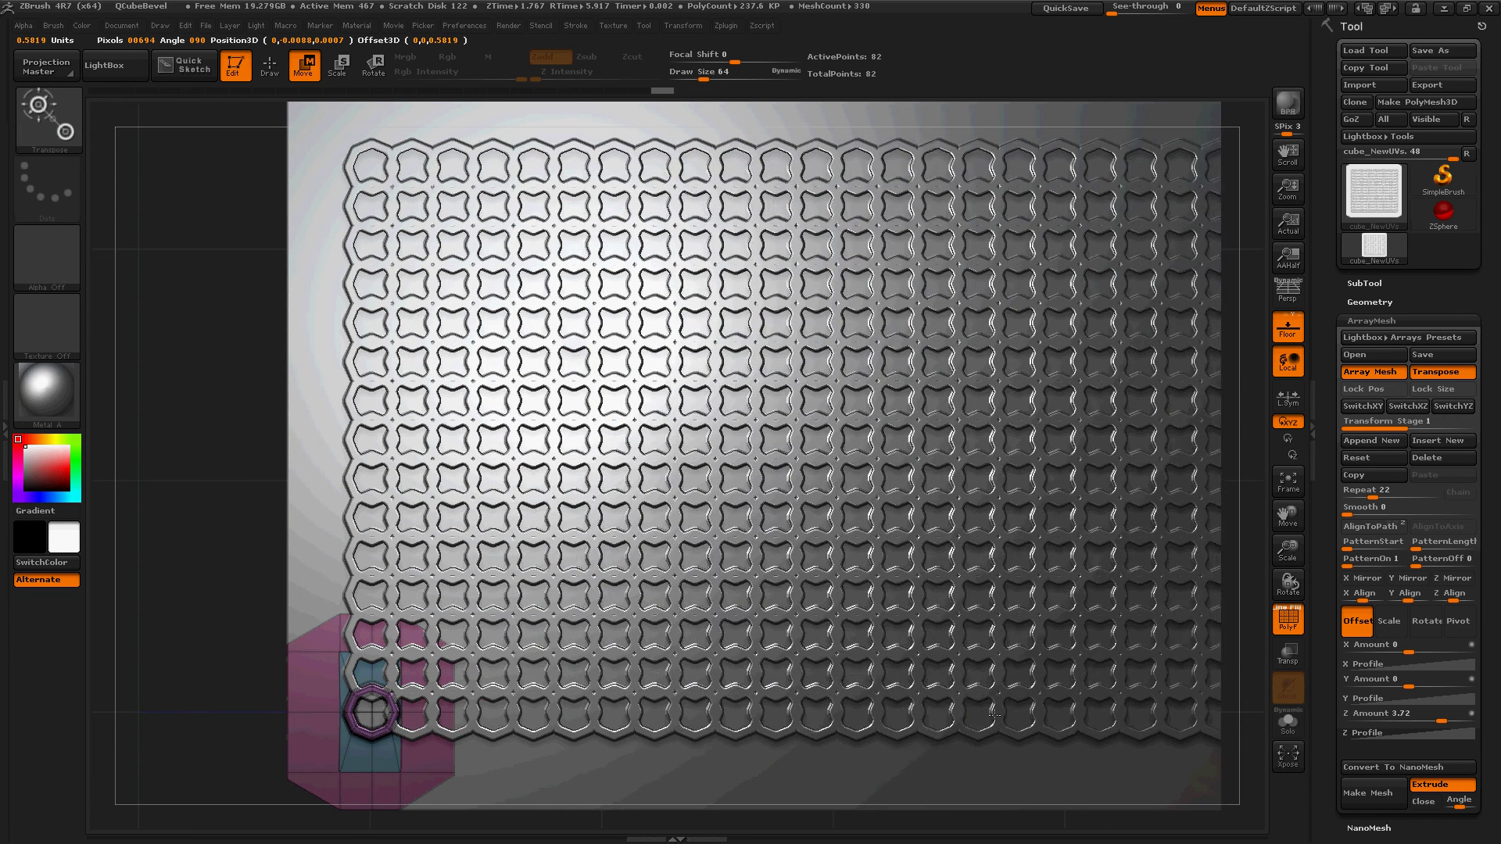
{"action": "key", "text": "ctrl+z"}
{"action": "key", "text": "ctrl+z"}
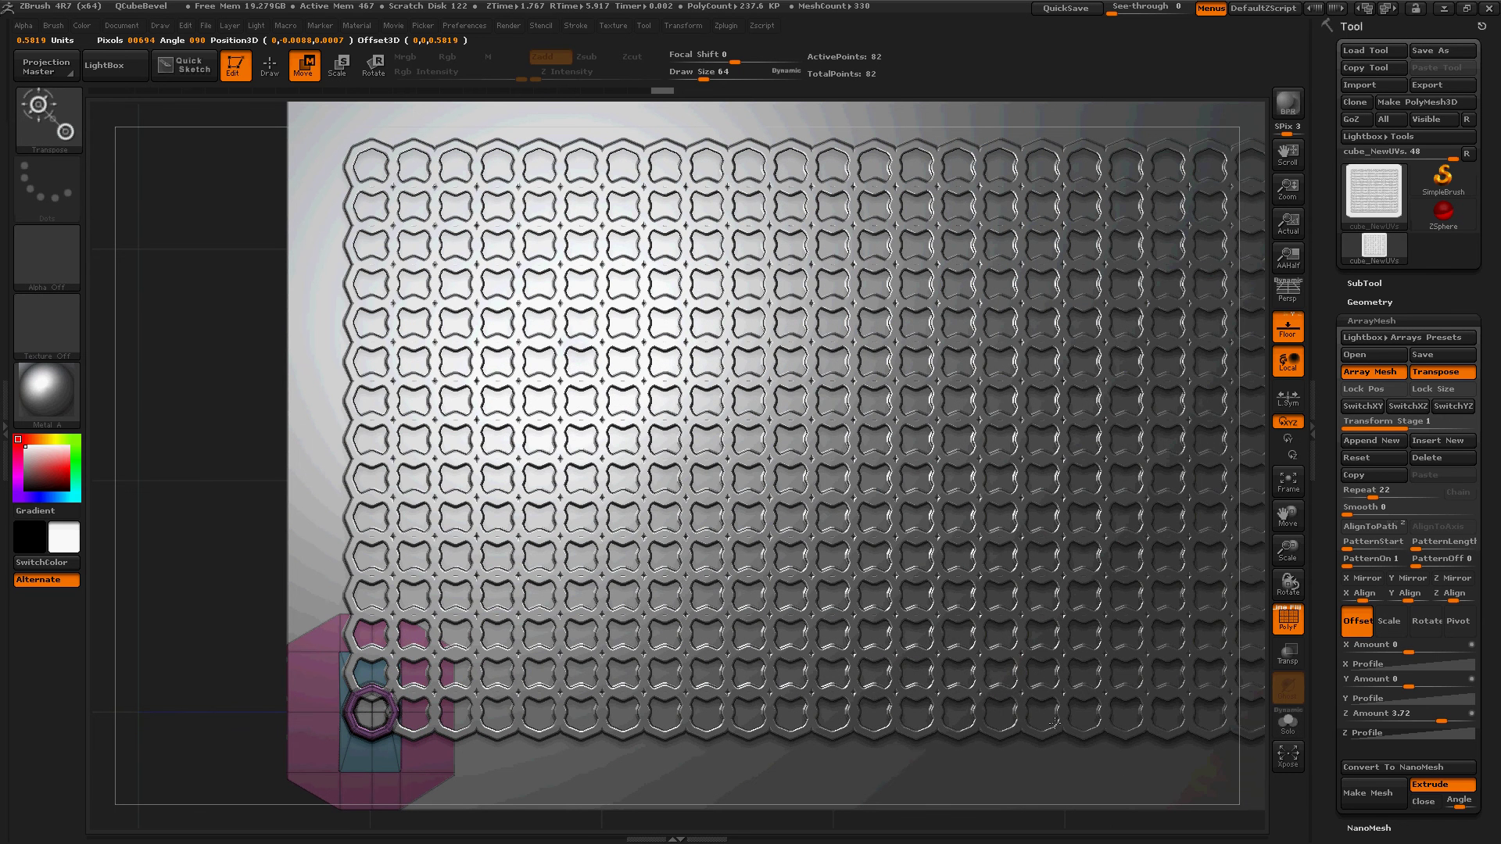
{"action": "left_click_drag", "start_coordinate": [1079, 666], "coordinate": [1103, 632]}
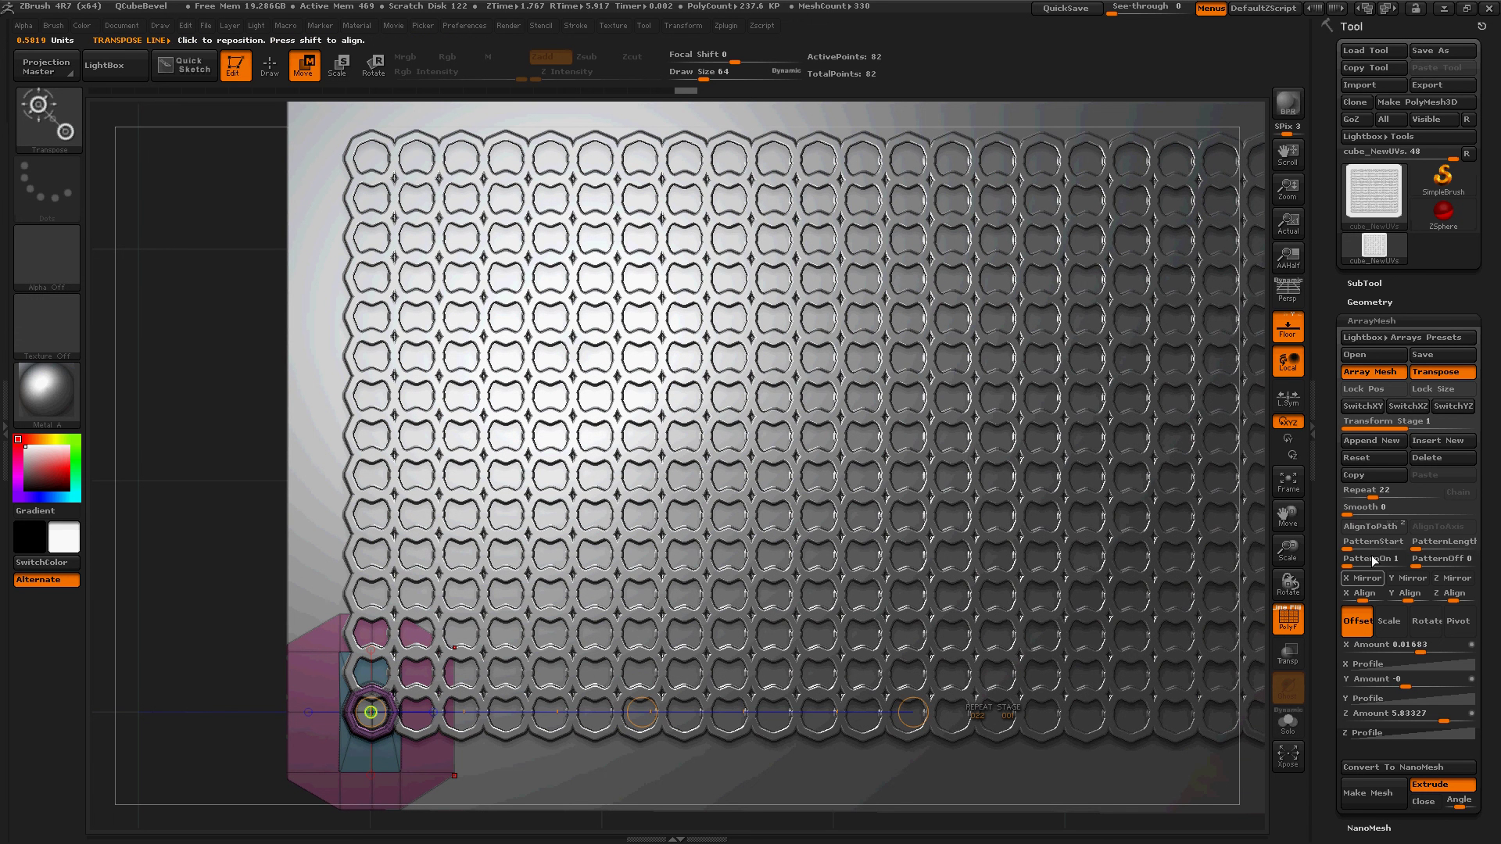
Select the second array stage and render a close-up of the ring pattern with BPR, with PolyFrame turned off
{"action": "left_click", "coordinate": [1373, 429]}
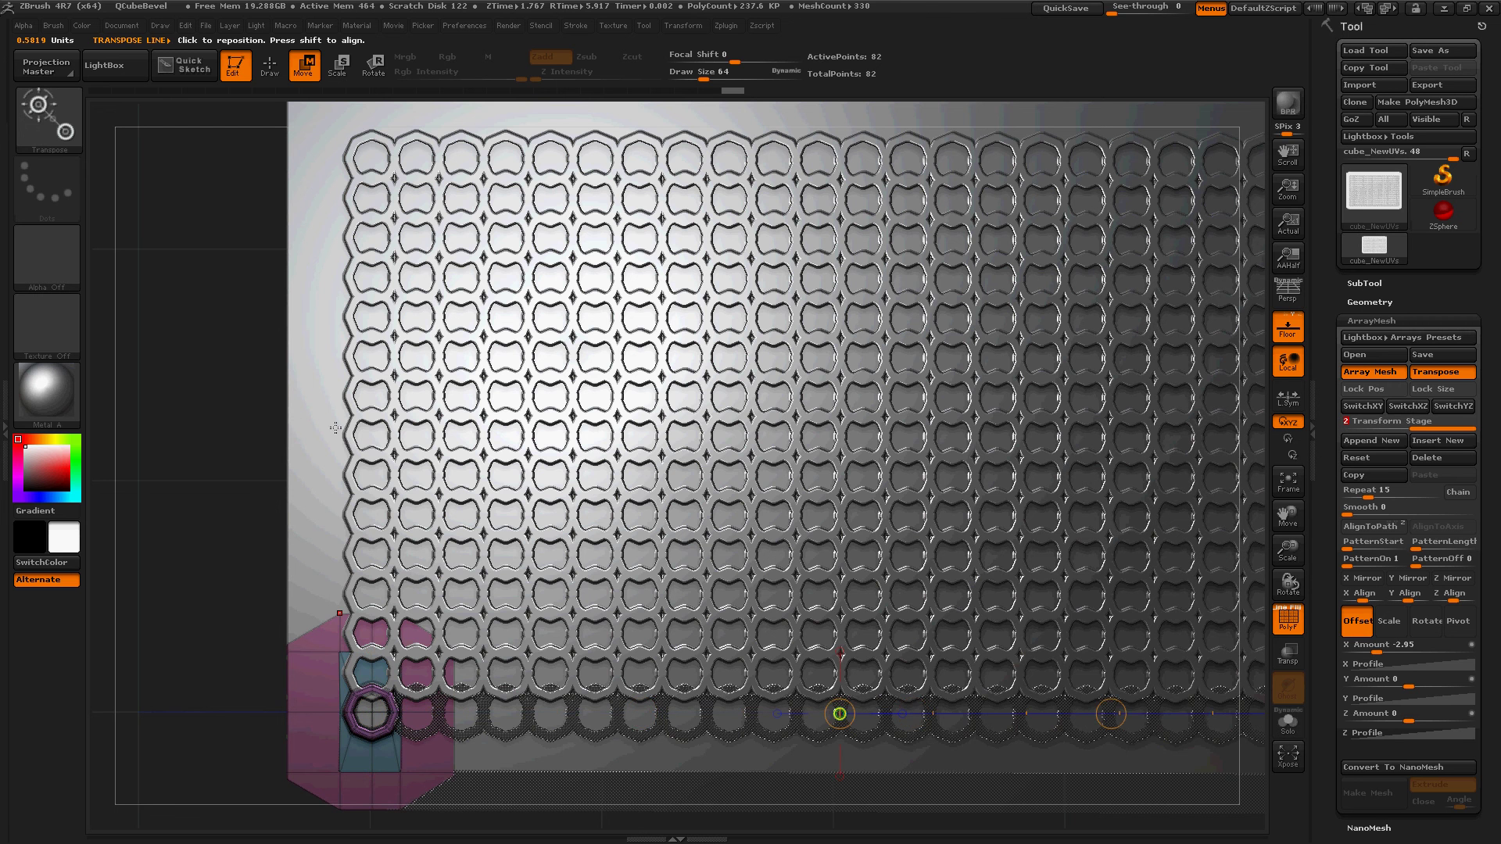
{"action": "left_click_drag", "start_coordinate": [242, 495], "coordinate": [187, 520], "text": "alt"}
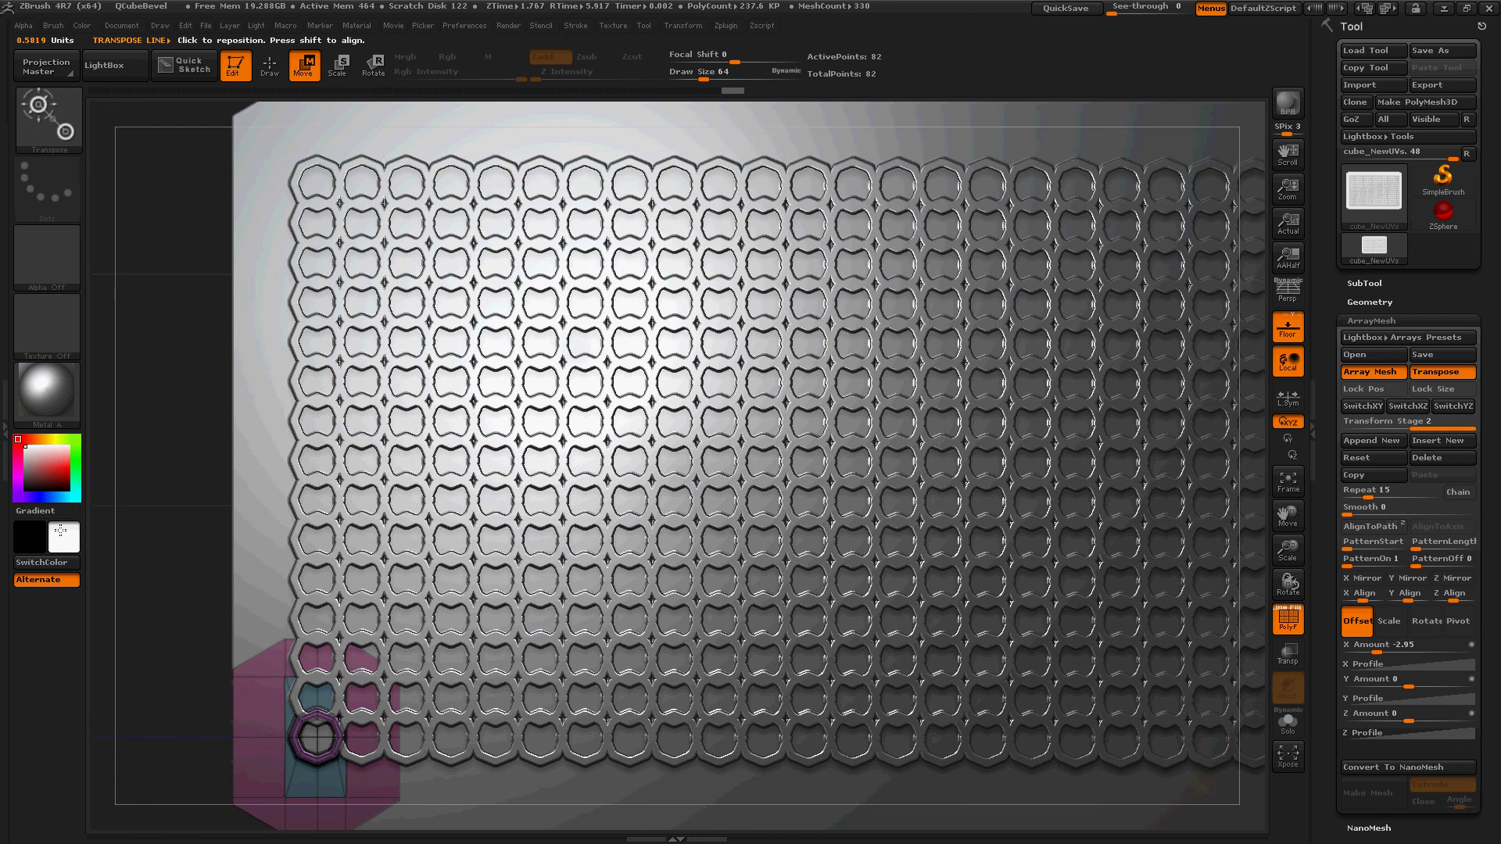
{"action": "left_click_drag", "start_coordinate": [60, 530], "coordinate": [79, 536], "text": "alt"}
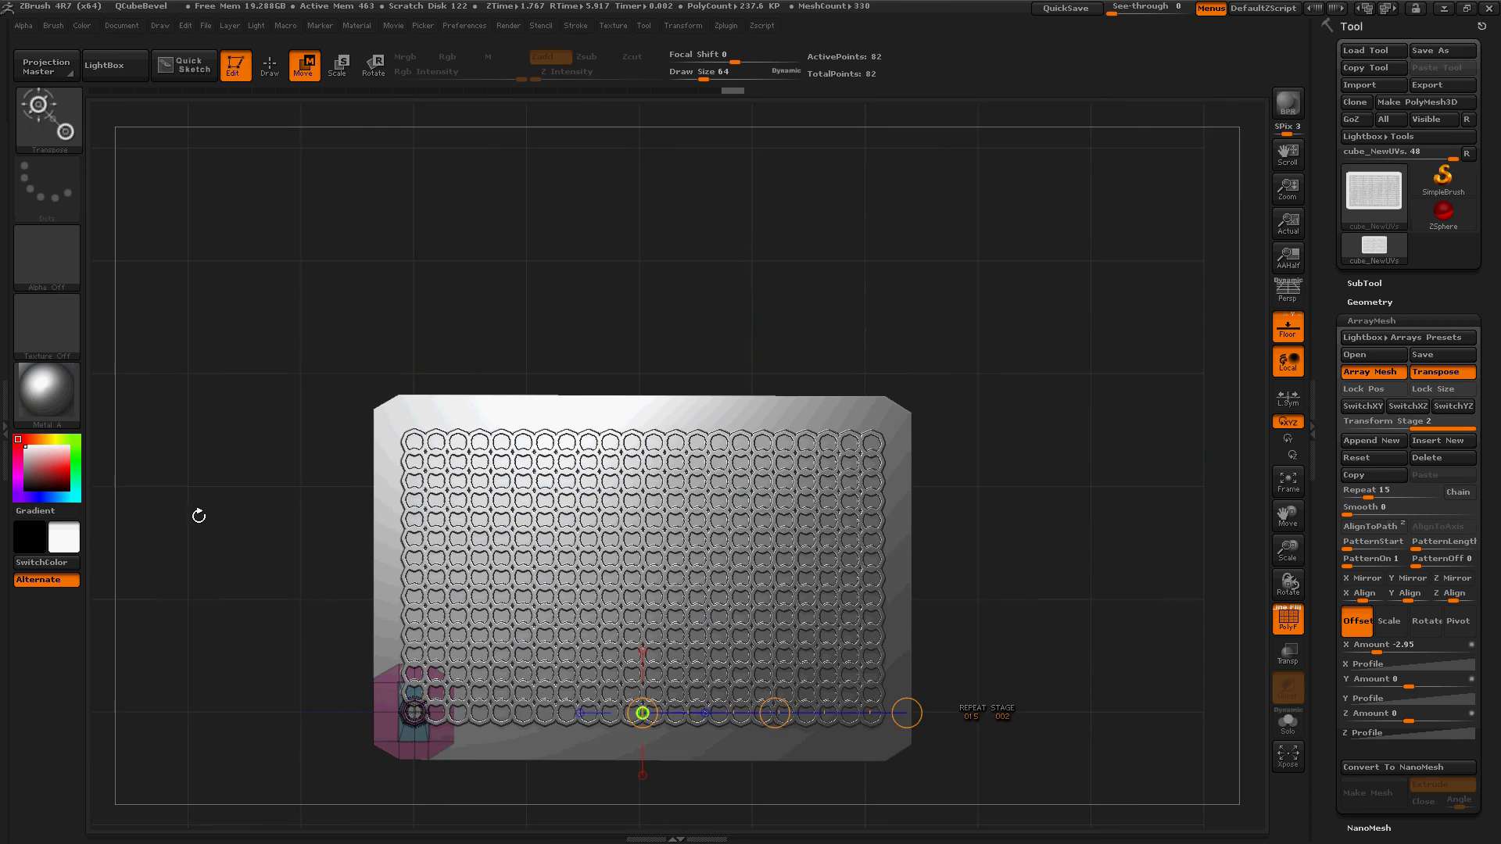
{"action": "key", "text": "f"}
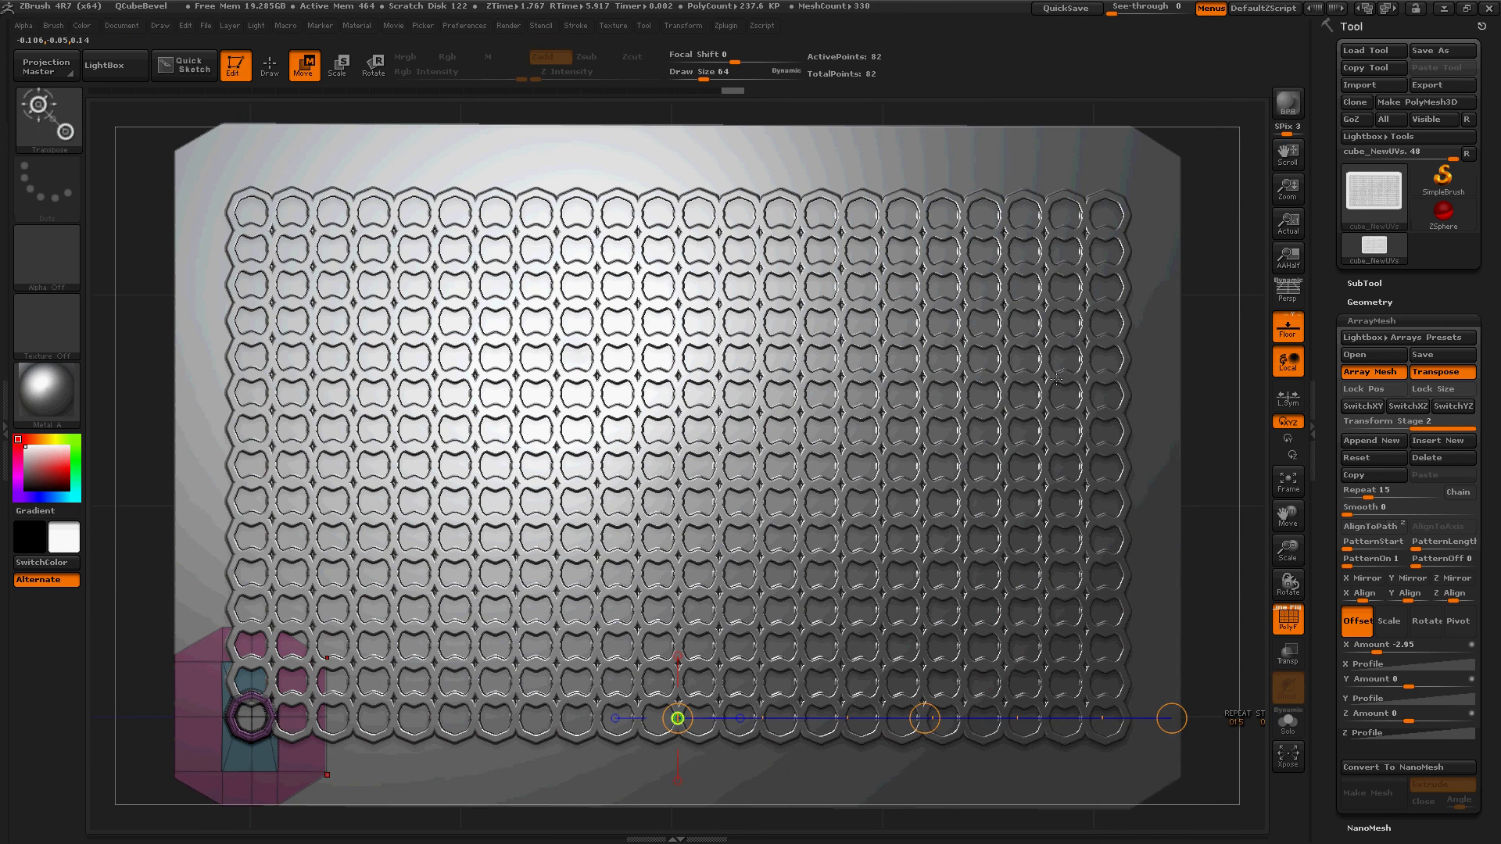
{"action": "right_click_drag", "start_coordinate": [1195, 359], "coordinate": [1240, 387], "text": "ctrl"}
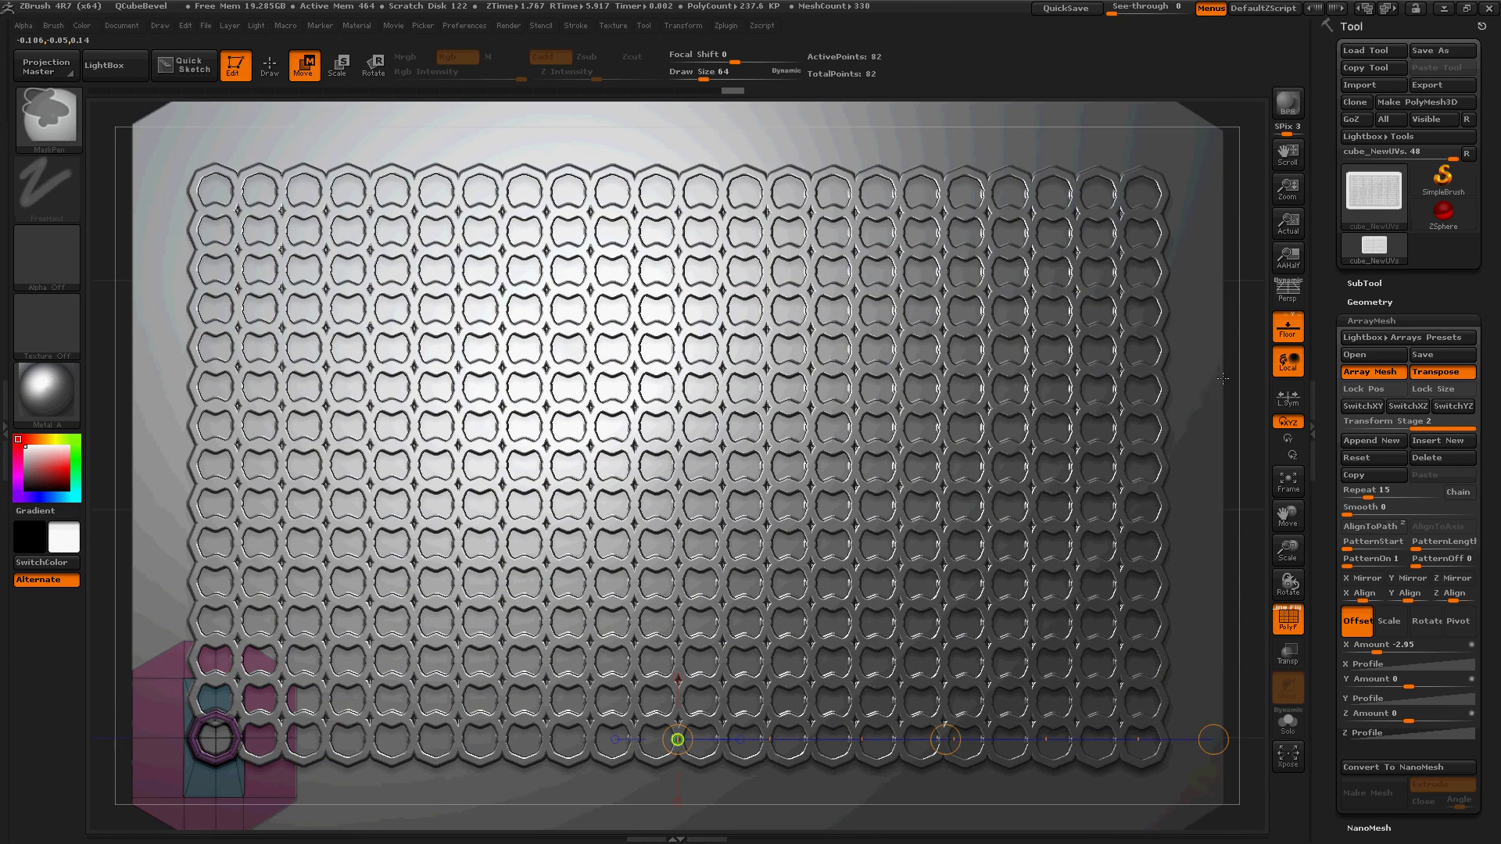
{"action": "left_click_drag", "start_coordinate": [1239, 388], "coordinate": [1241, 389], "text": "alt"}
{"action": "right_click_drag", "start_coordinate": [1241, 388], "coordinate": [1243, 391], "text": "ctrl"}
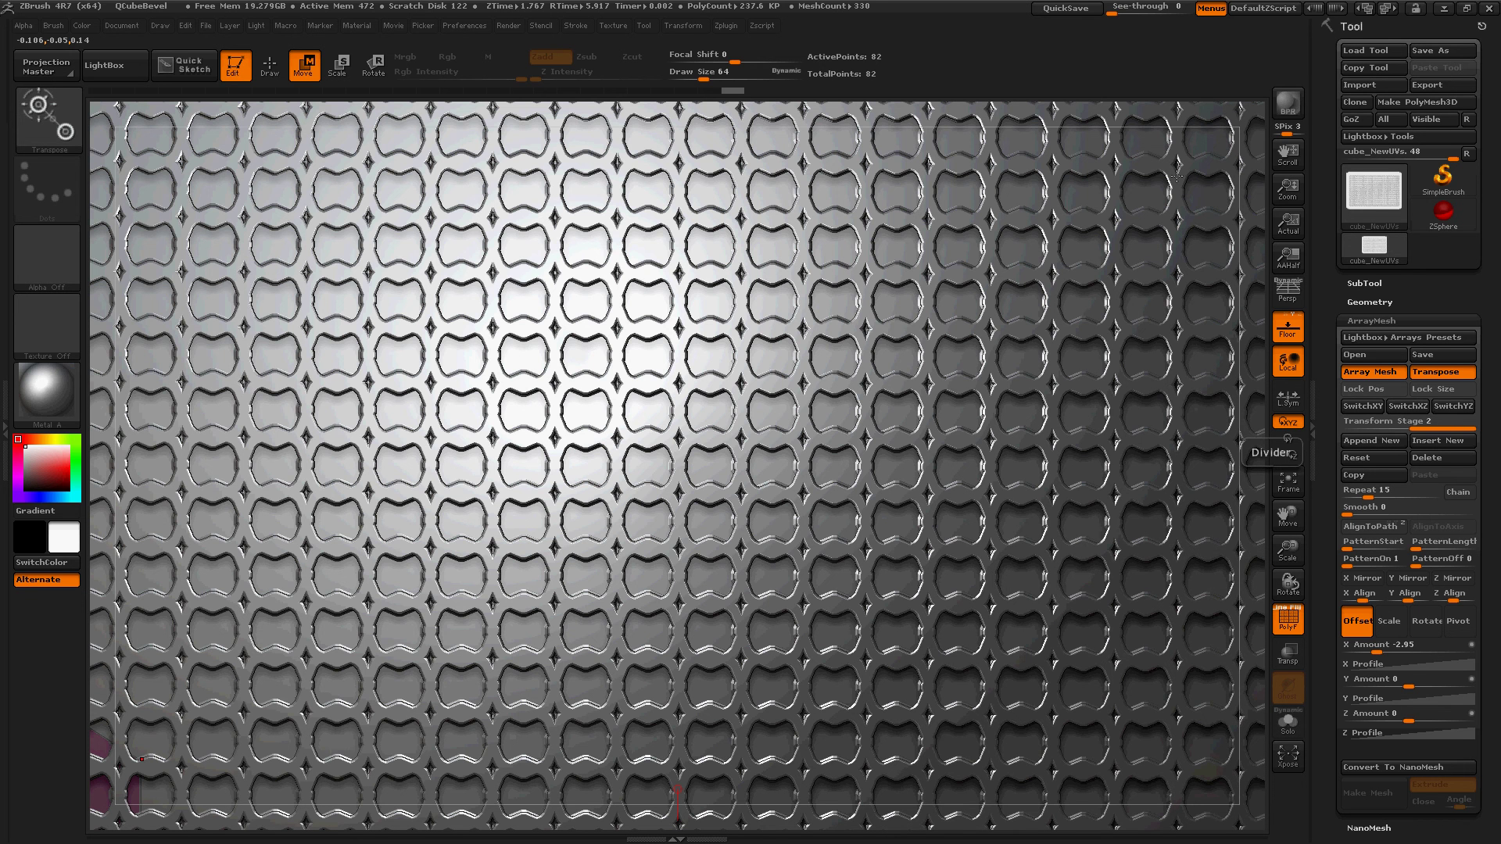
{"action": "left_click", "coordinate": [1289, 103]}
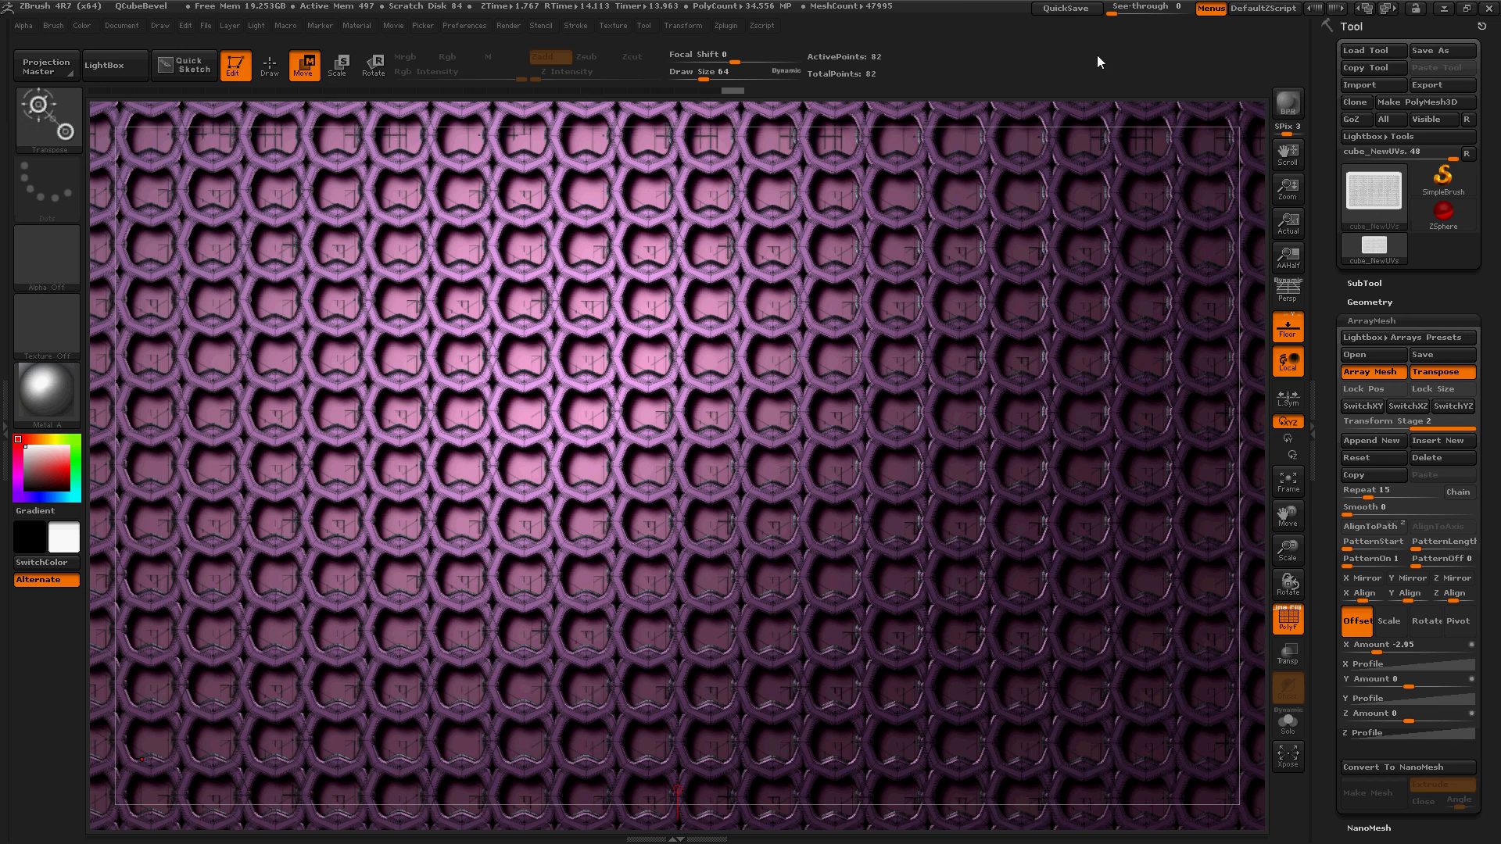
{"action": "key", "text": "shift+f"}
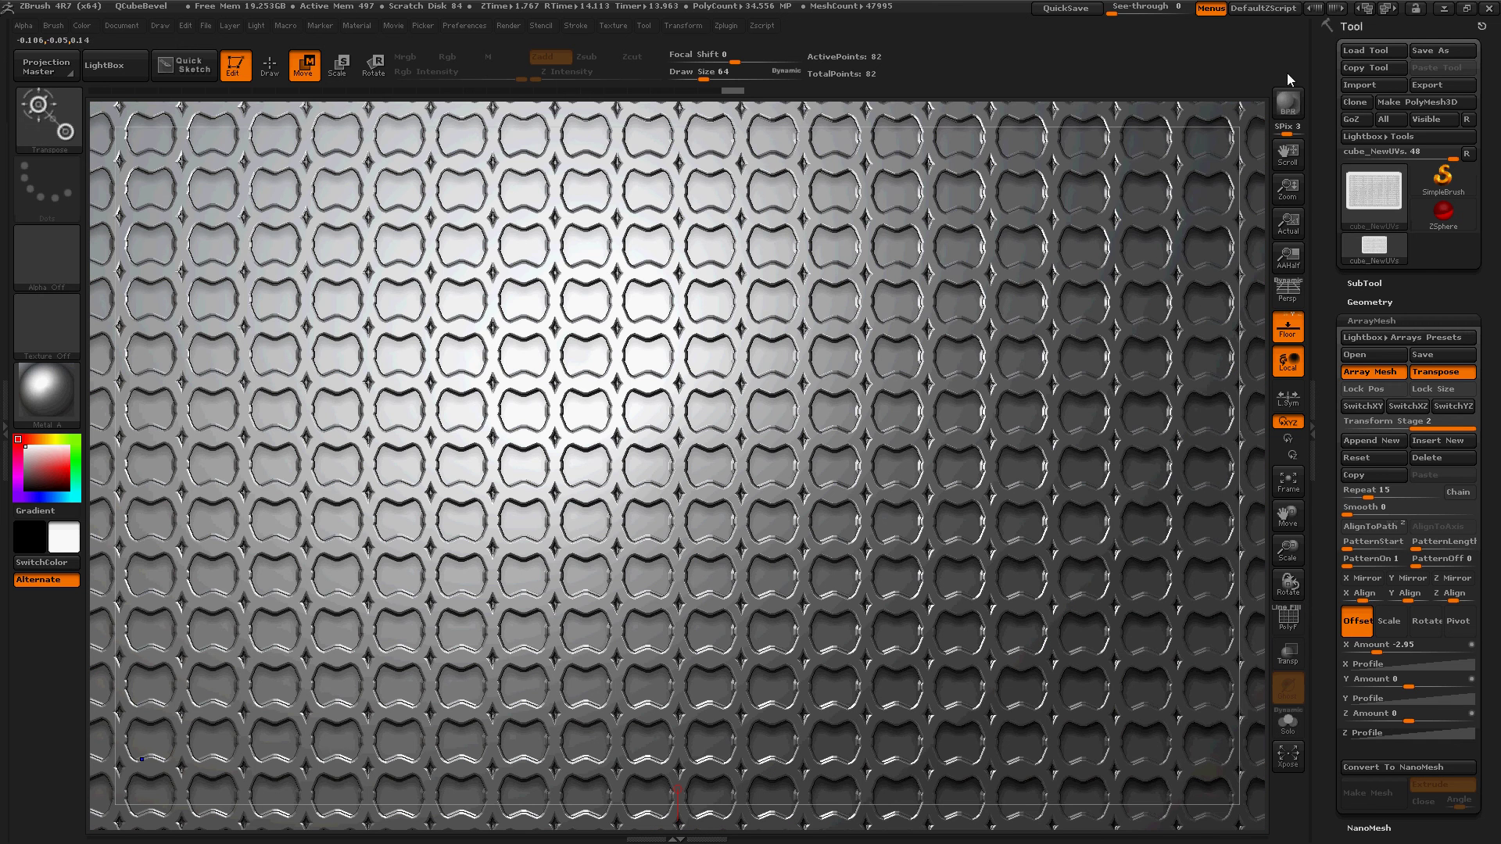
{"action": "left_click", "coordinate": [1287, 100]}
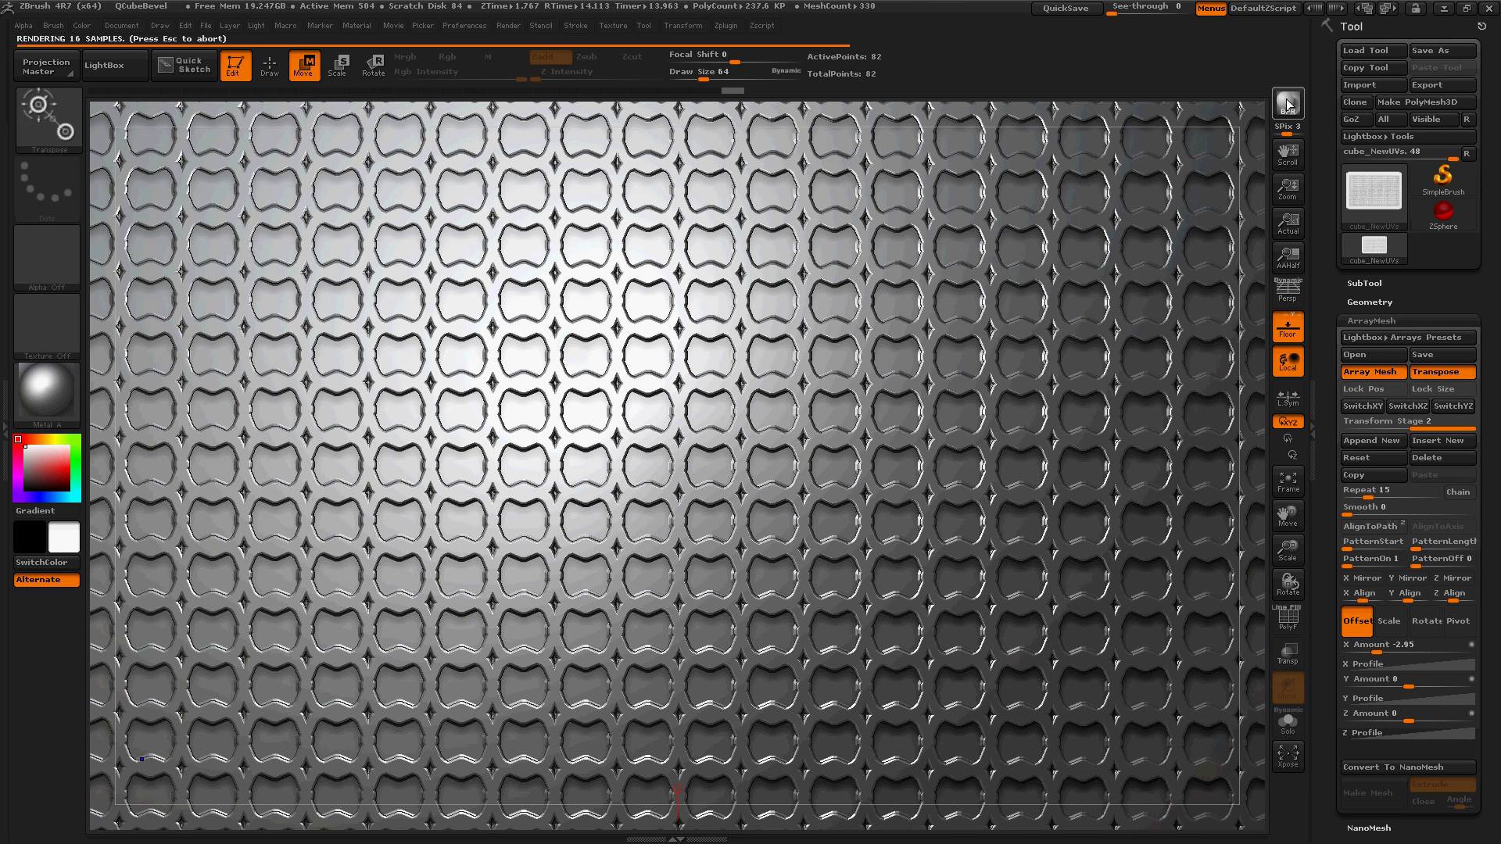